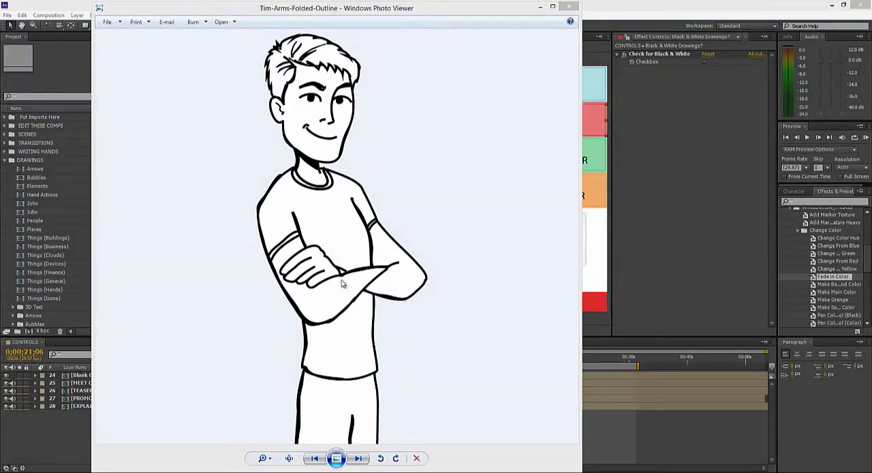
Step: Compare the outline, full and color-only versions of the Tim Arms Folded drawing in Windows Photo Viewer
left_click(357, 459)
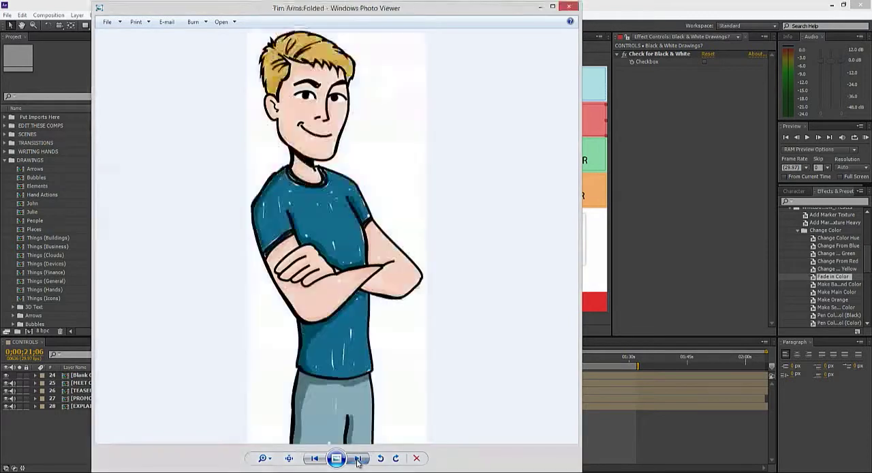
left_click(357, 459)
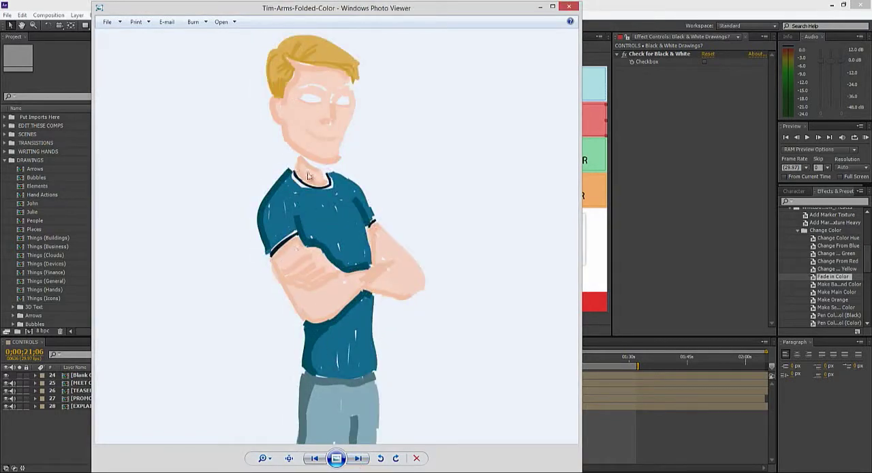
left_click(314, 457)
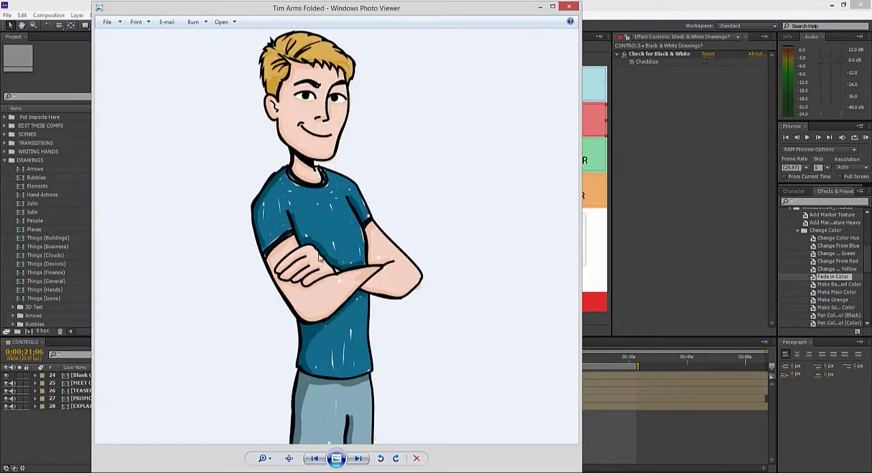
left_click(358, 458)
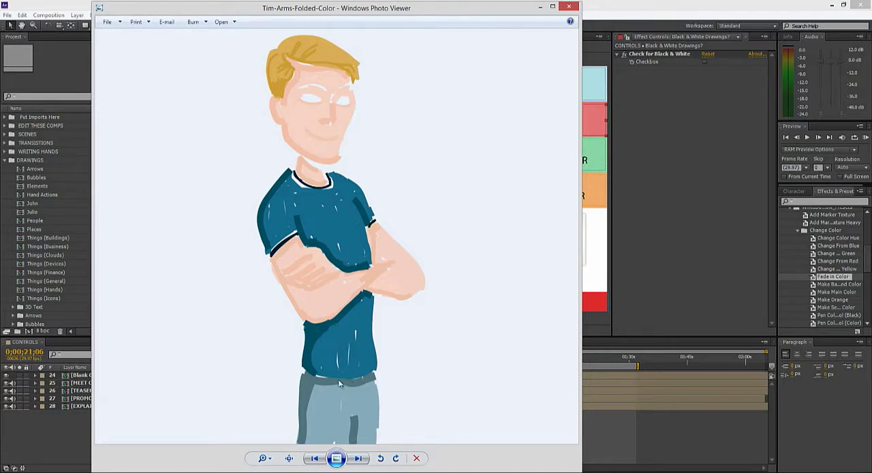
left_click(314, 460)
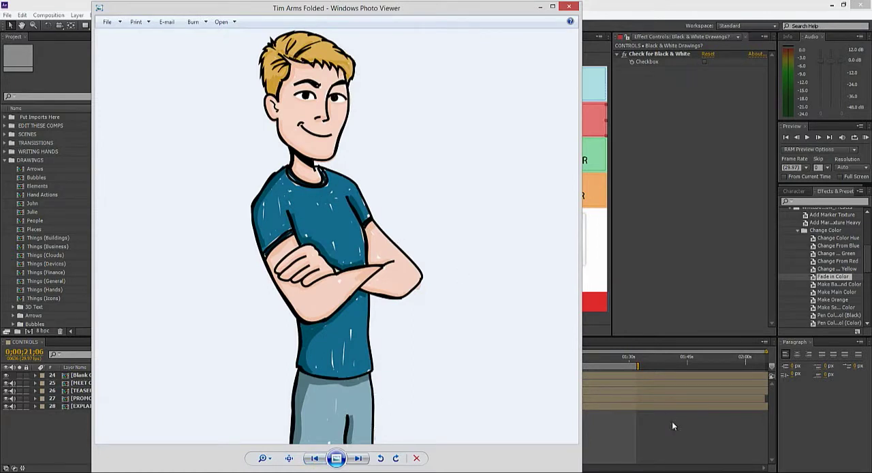
Step: Switch to After Effects and import Tim Arms Folded.png, Tim-Arms-Folded-Color.png and Tim-Arms-Folded-Outline.png into the Put Imports Here folder
left_click(658, 432)
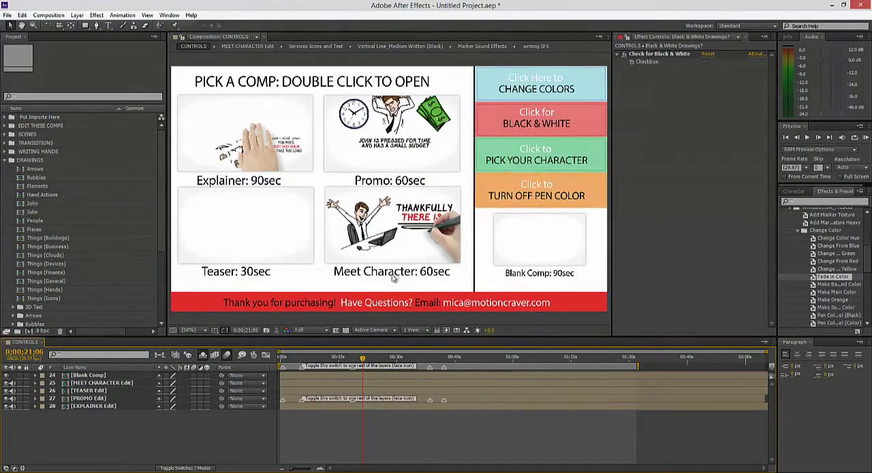
left_click(45, 118)
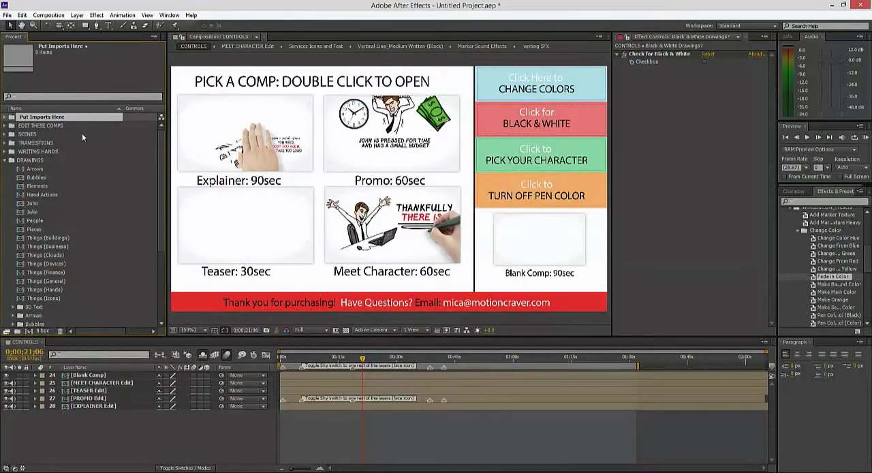
left_click(9, 21)
mouse_move(136, 132)
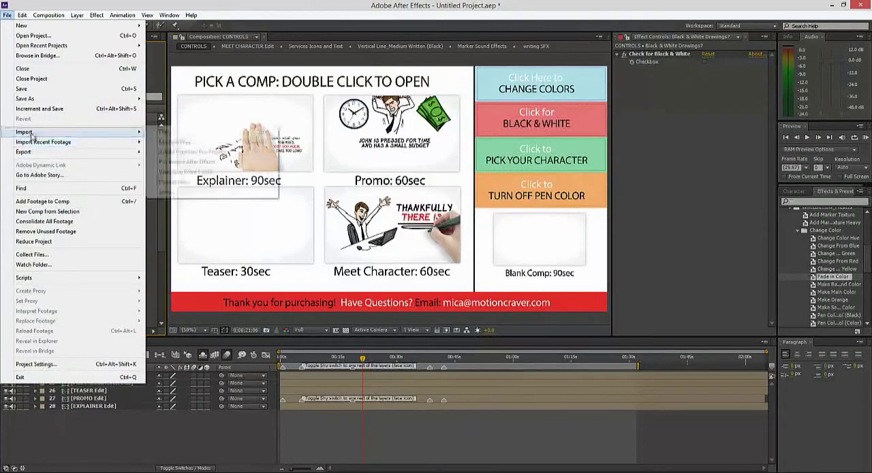
left_click(165, 132)
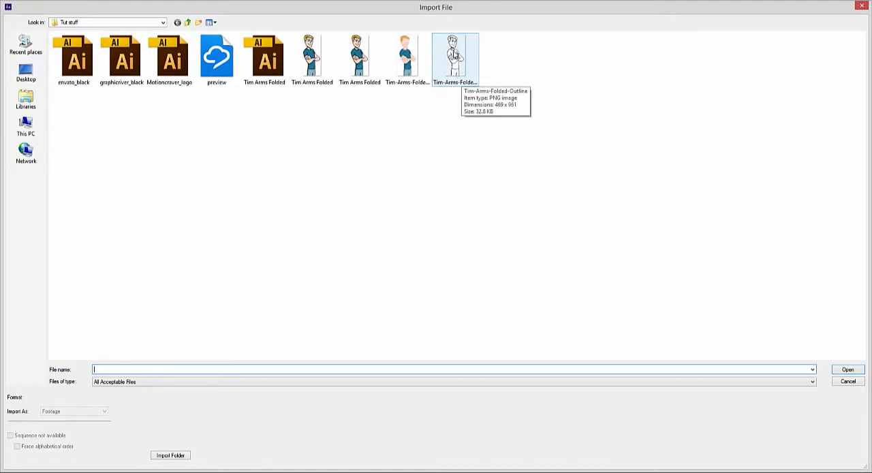
left_click(453, 65)
left_click(412, 65, "ctrl")
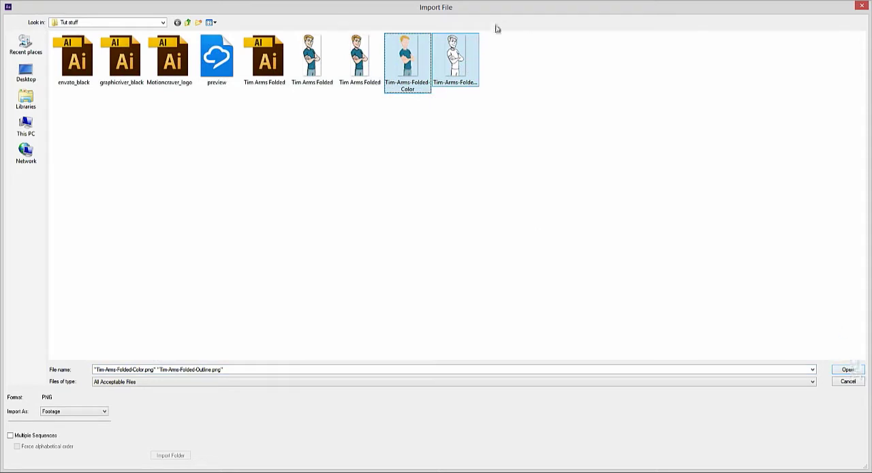
left_click(362, 63, "ctrl")
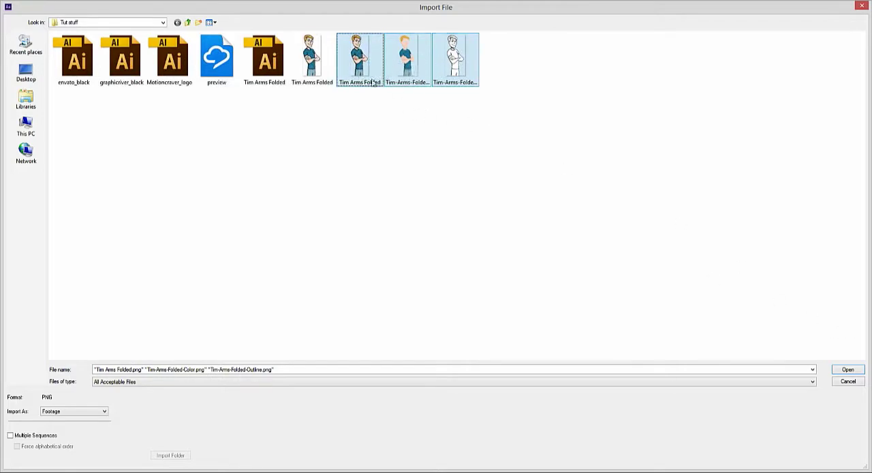
left_click(847, 370)
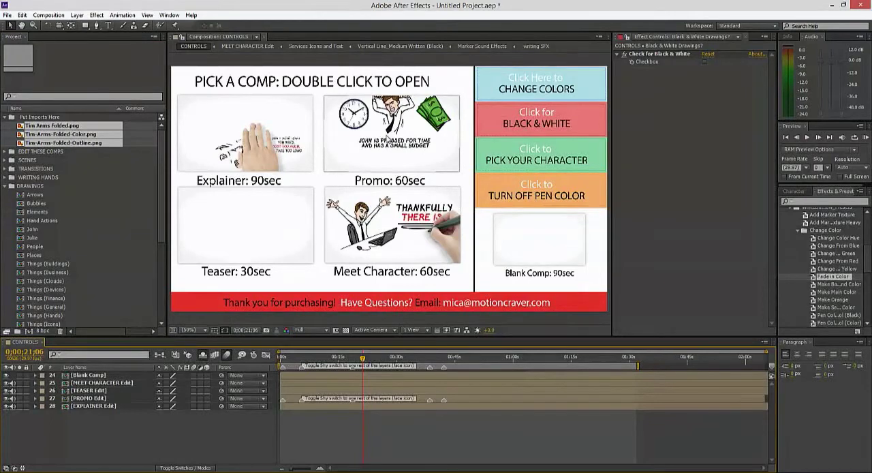
Step: Open the Promo 60sec composition, move the current time to 0;00;47;26 and select the Office Scene with text layer
double_click(392, 133)
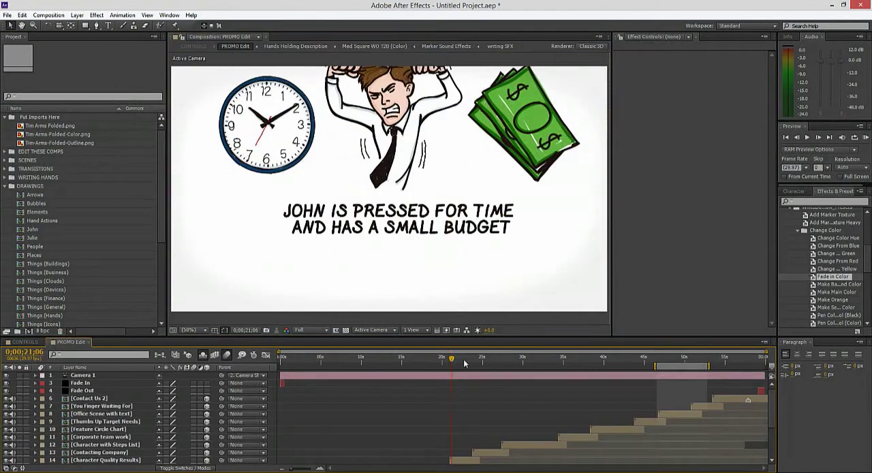
left_click_drag(464, 363, 666, 359)
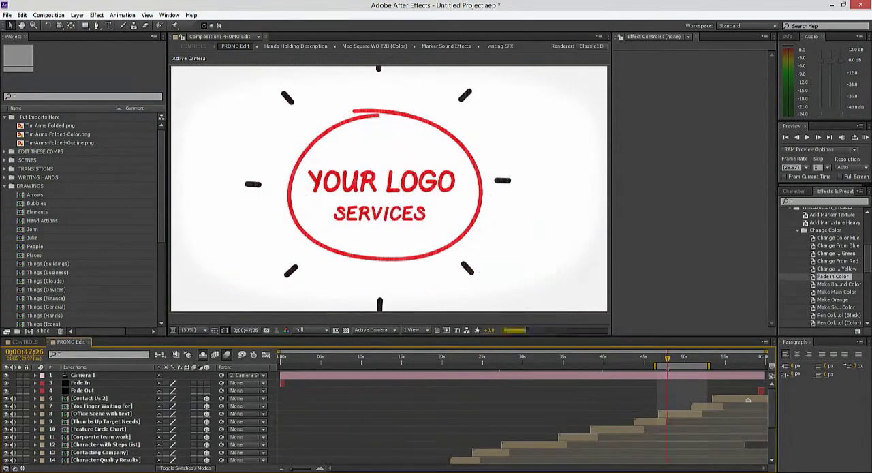
left_click(676, 415)
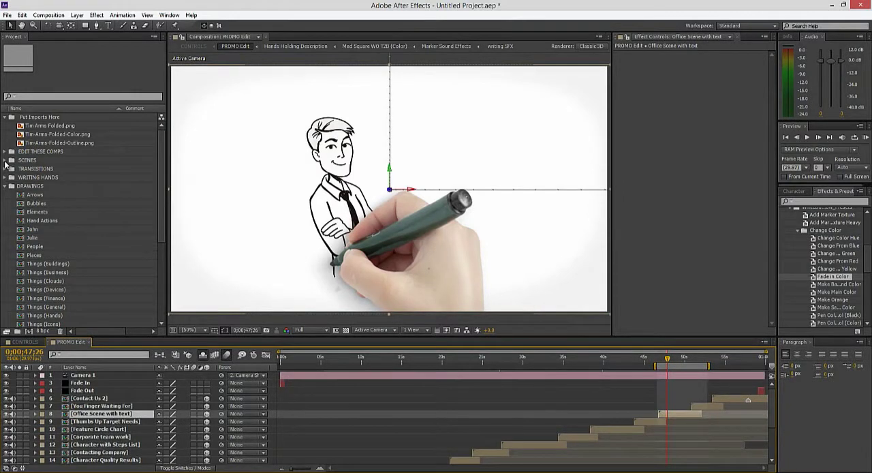
Step: Open the Office Scene with text composition from the Promo Scenes folder in the project, and close it again
left_click(10, 160)
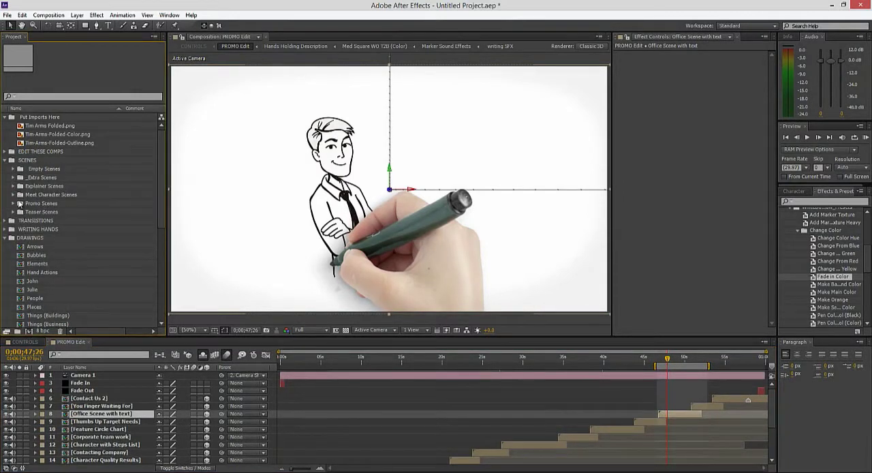
left_click(13, 203)
scroll(55, 205, "down", 2)
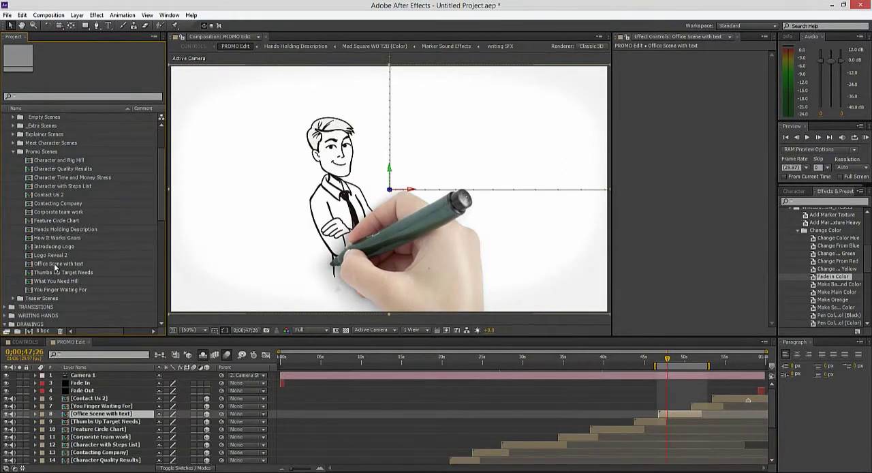
left_click(55, 263)
double_click(55, 265)
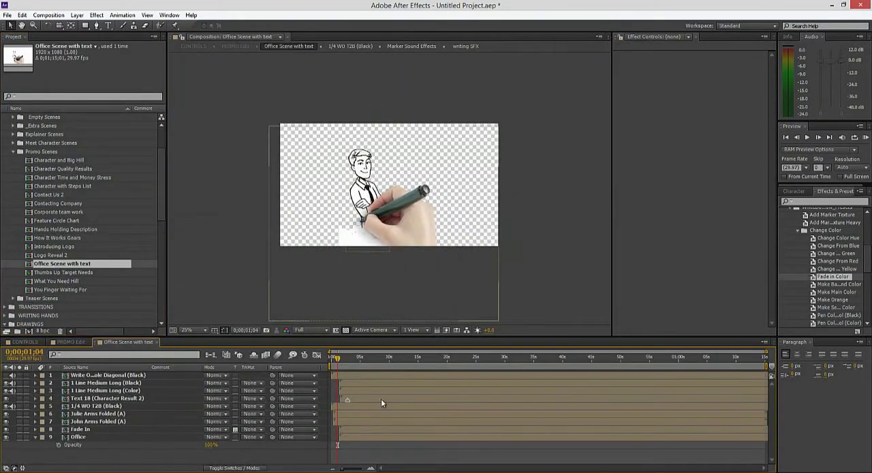
key("period")
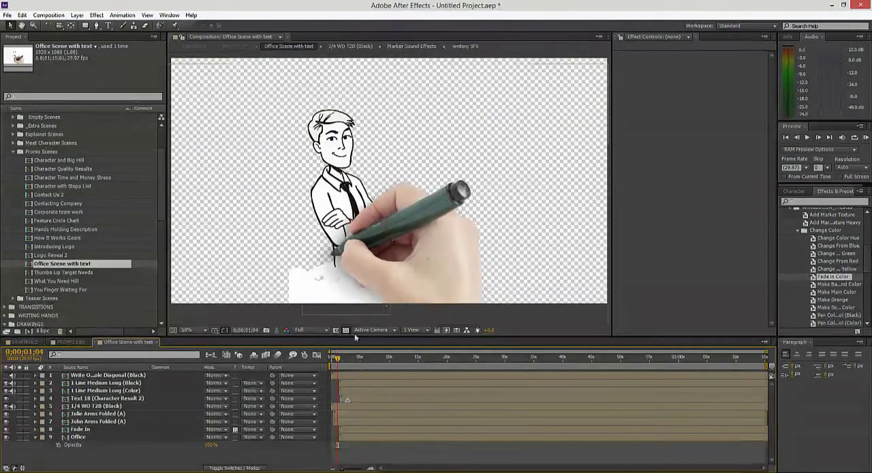
left_click(158, 342)
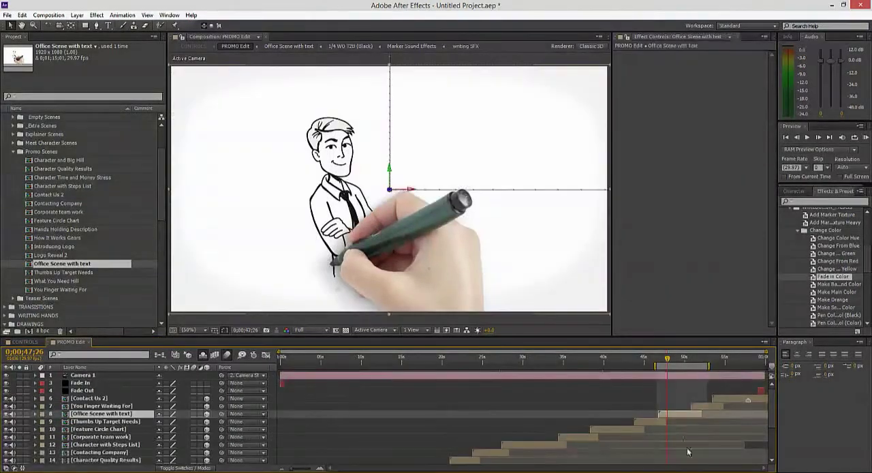
Step: Open the Office Scene with text composition from its layer in PROMO Edit and move the current time to 0;00;06;13
double_click(677, 414)
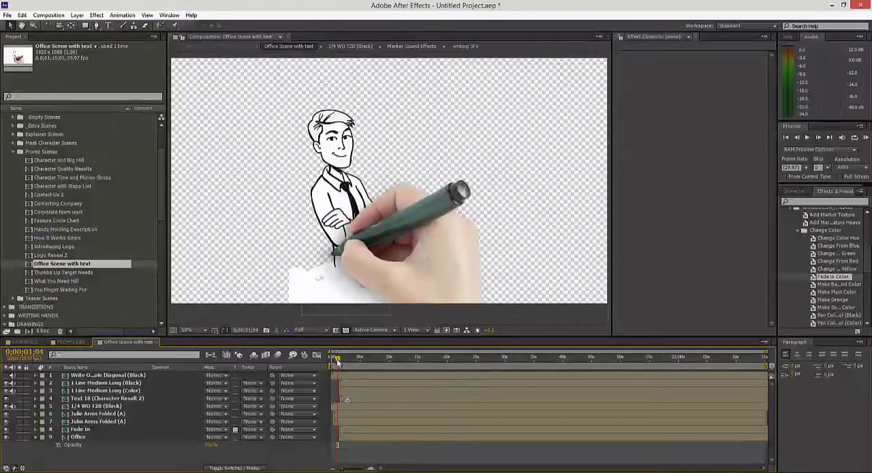
left_click(368, 356)
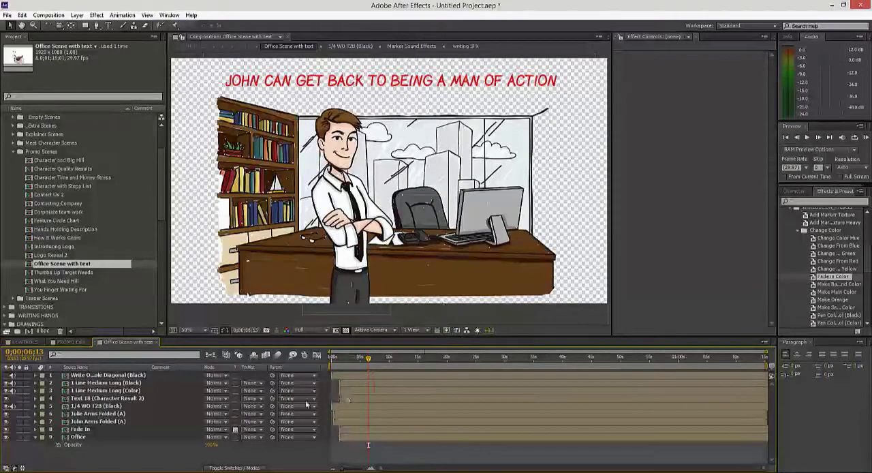
left_click(346, 143)
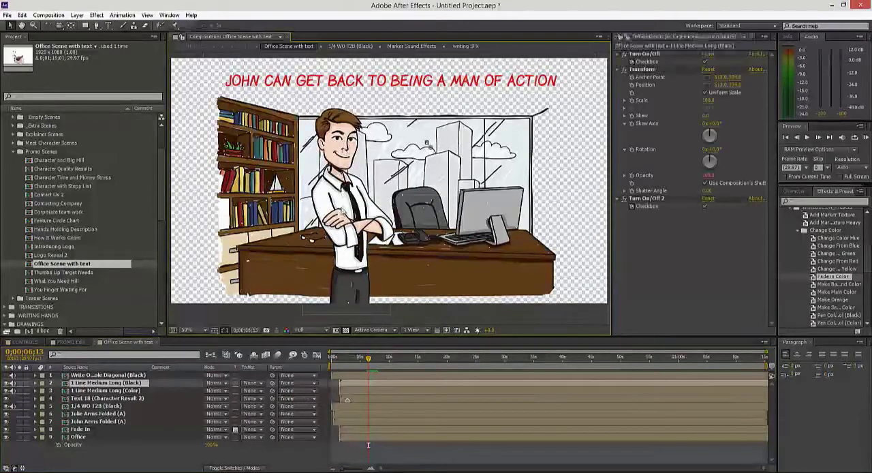
left_click(201, 442)
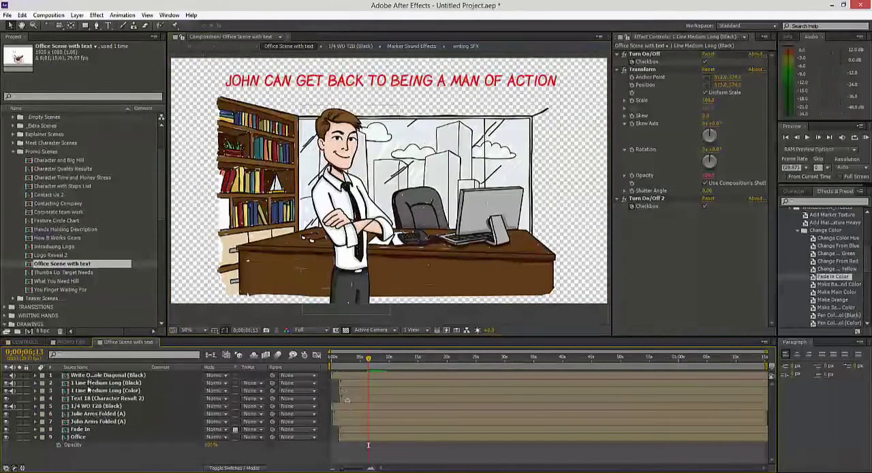
Step: Identify the scene's character layers by hiding and reshowing John Arms Folded (A) and selecting Julie Arms Folded (A)
left_click(94, 420)
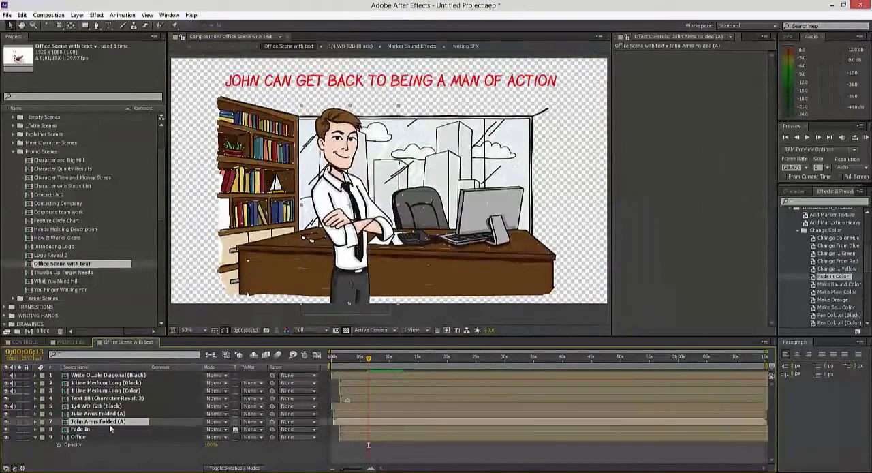
left_click(6, 422)
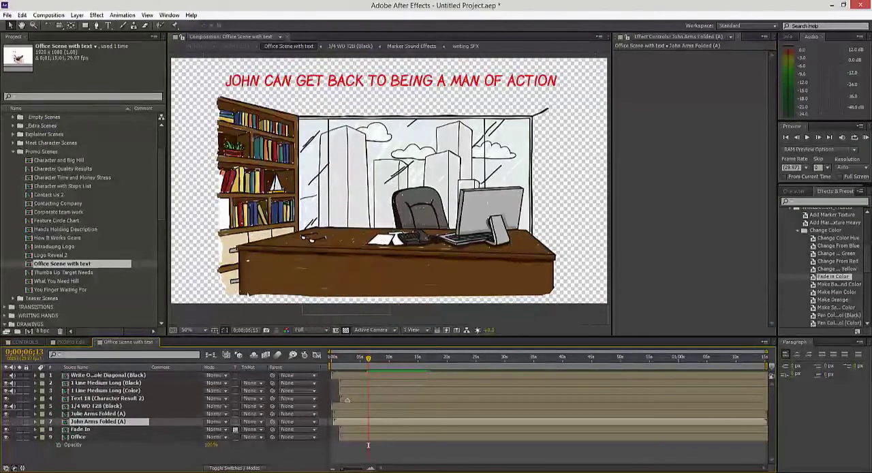
left_click(76, 414)
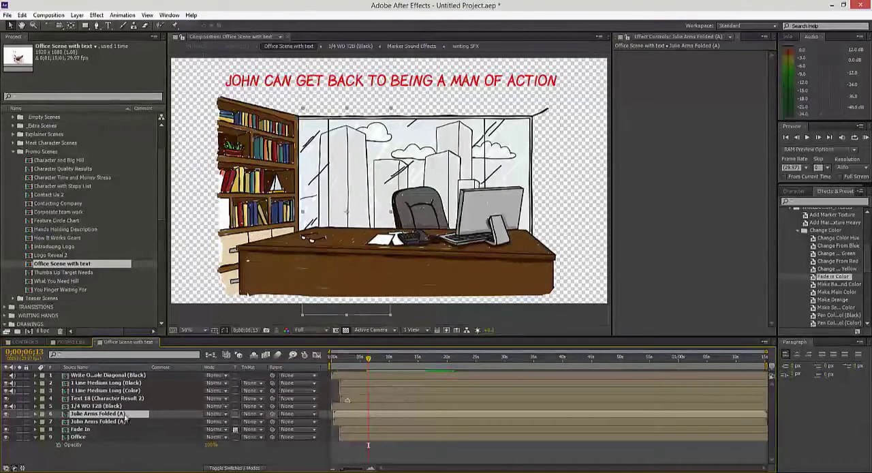
left_click(128, 455)
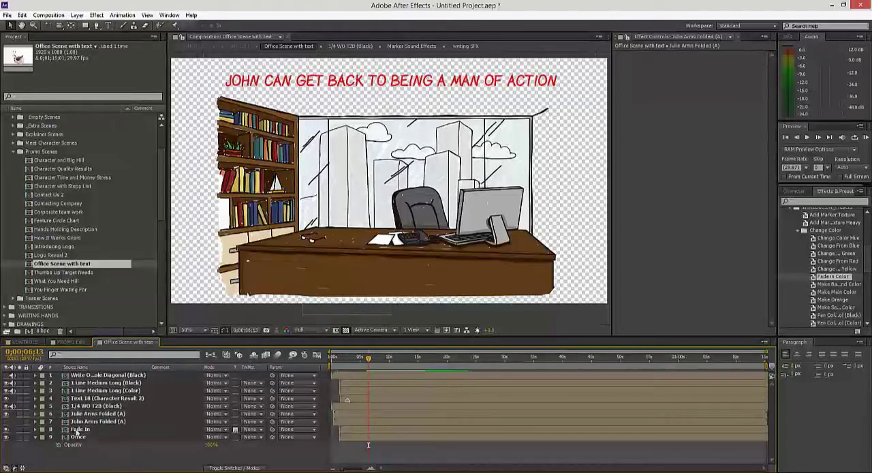
left_click(7, 423)
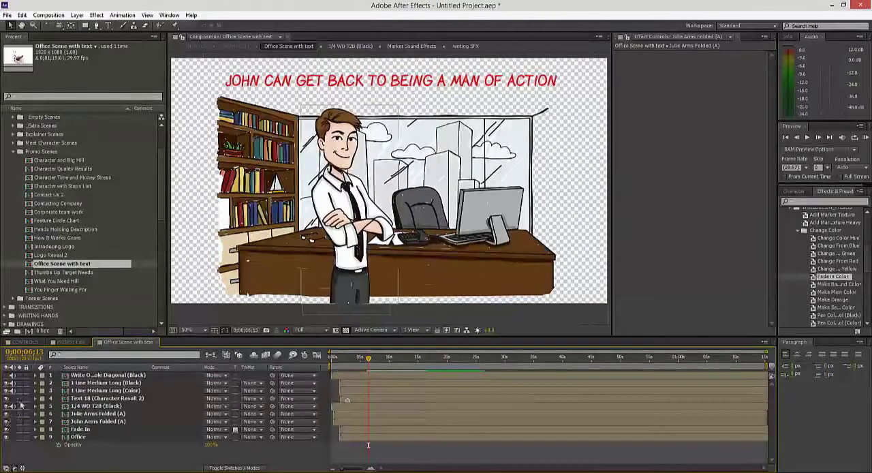
Step: Add the imported Tim Arms Folded.png to the composition as a layer directly above John Arms Folded (A)
left_click(90, 421)
scroll(75, 224, "up", 3)
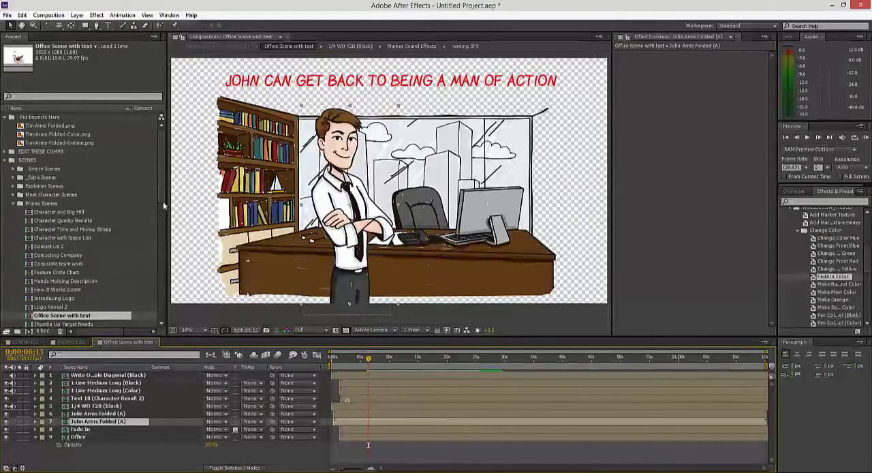
left_click(57, 141)
left_click(58, 134)
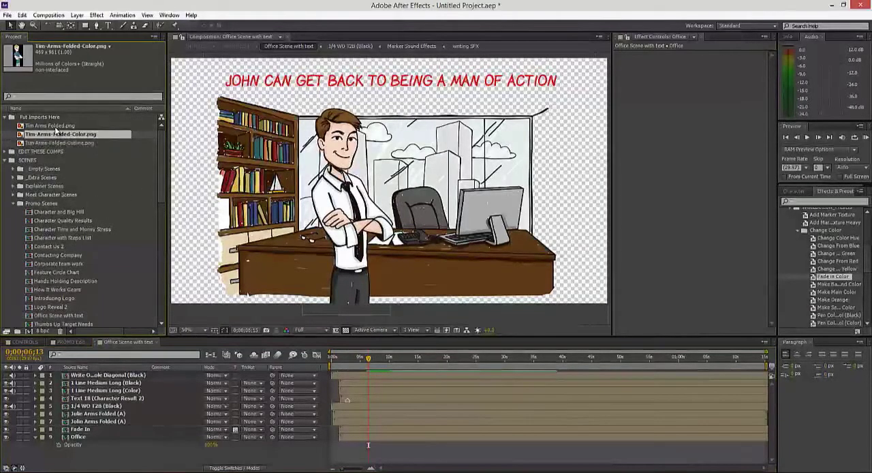
left_click(57, 126)
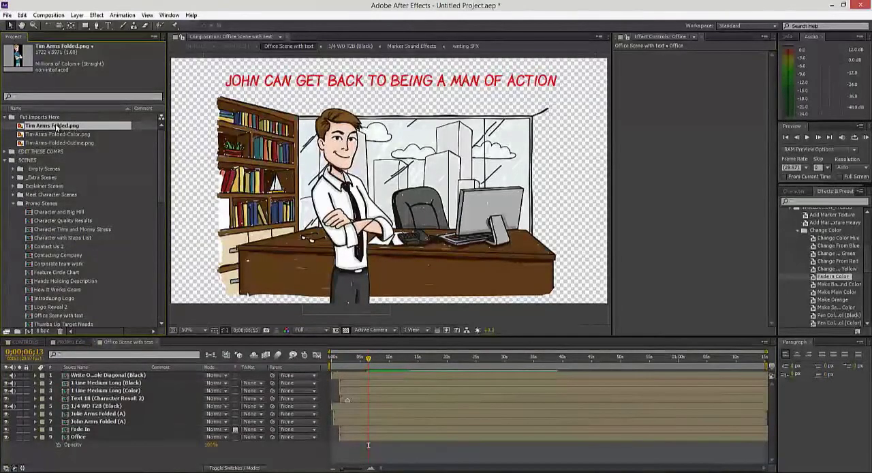
left_click_drag(58, 128, 79, 422)
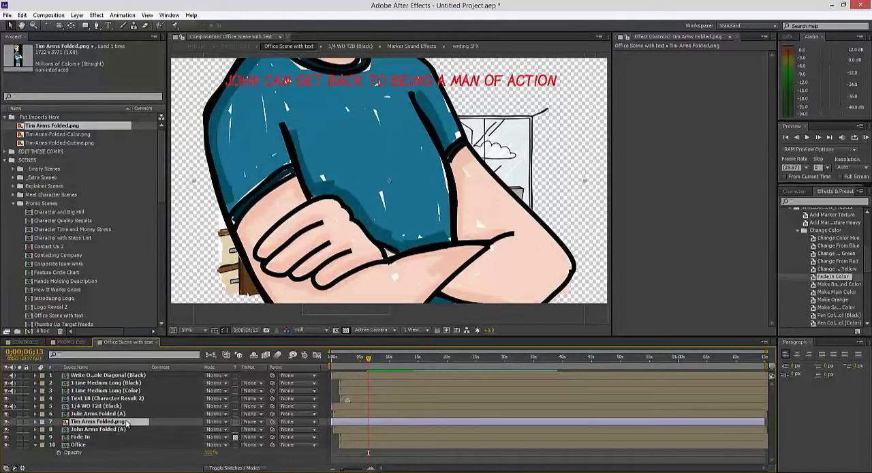
Step: Scale the Tim Arms Folded.png layer to 25% and place it over John in front of the desk
key("s")
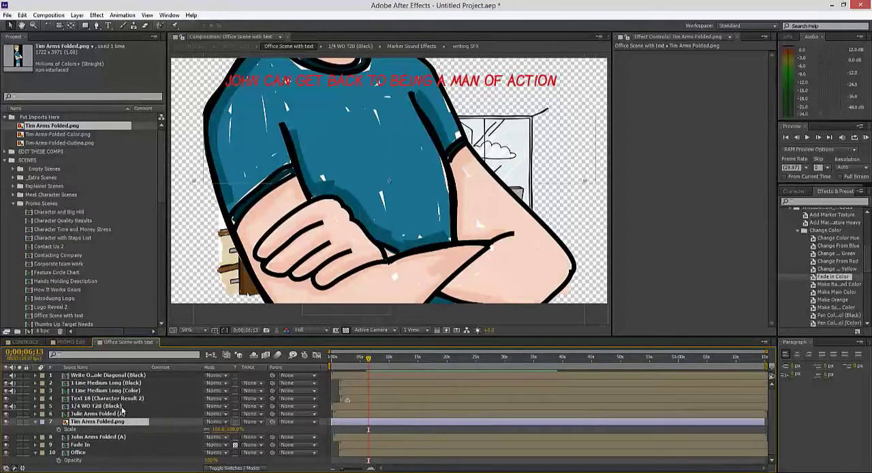
left_click(235, 430)
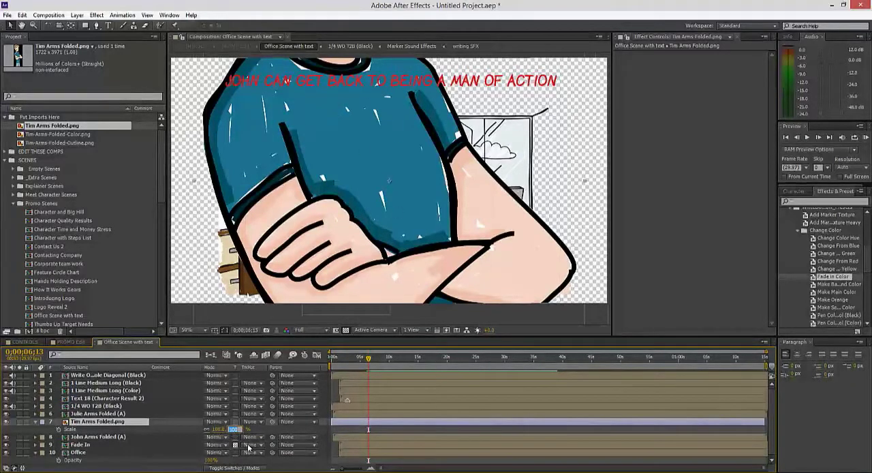
type("25")
key("Return")
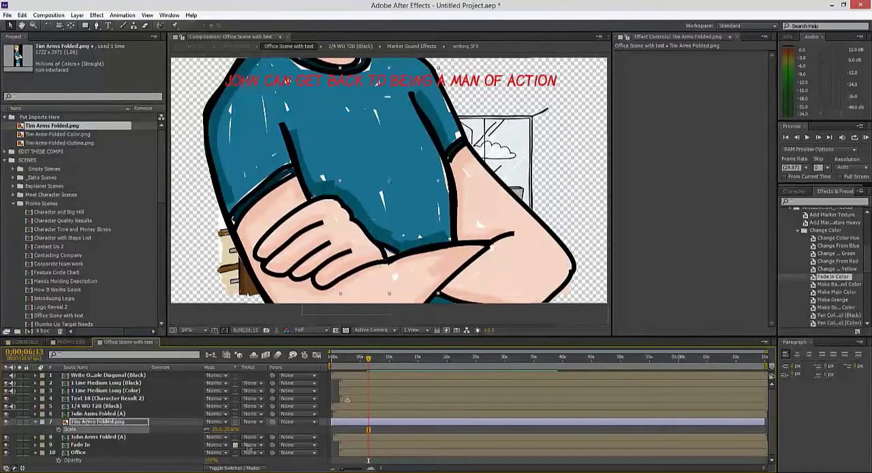
left_click_drag(386, 181, 359, 220)
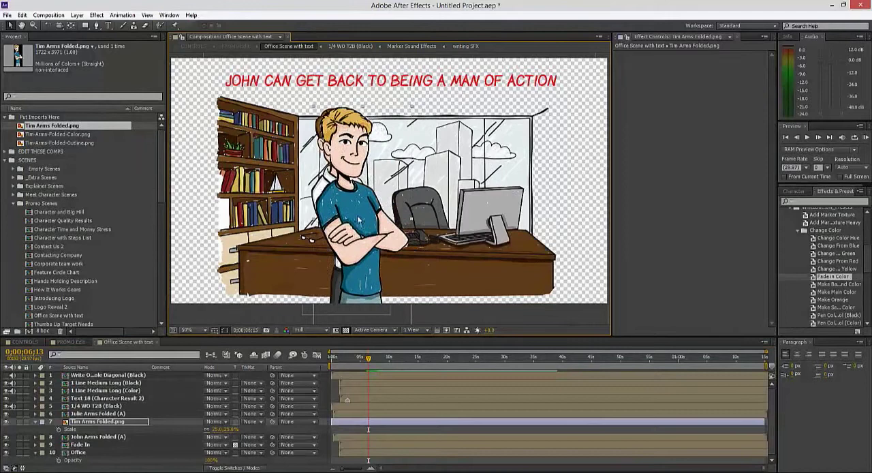
Step: Set the Tim layer's scale to 22% and fine-tune its position so Tim matches John's place in the scene
left_click(230, 429)
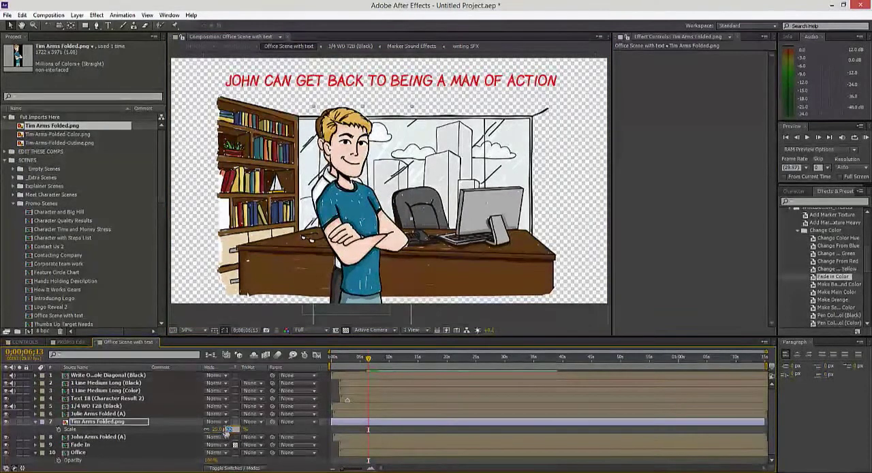
type("22")
key("Return")
left_click_drag(367, 269, 357, 255)
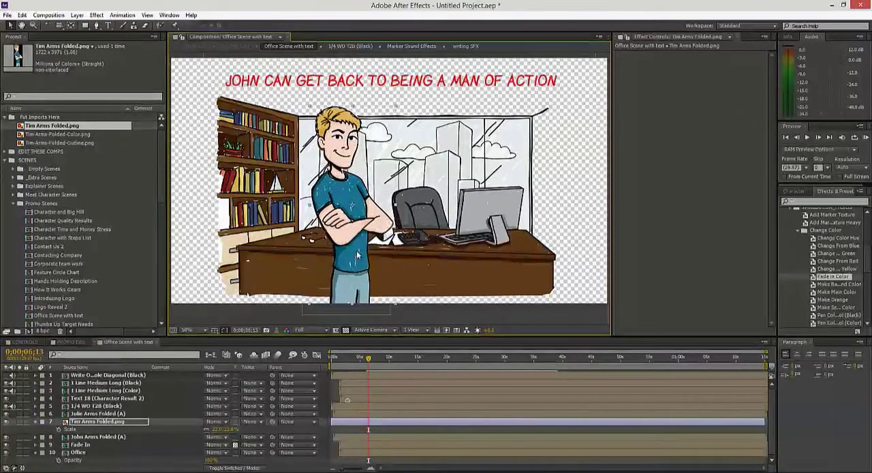
key("Down")
key("Down")
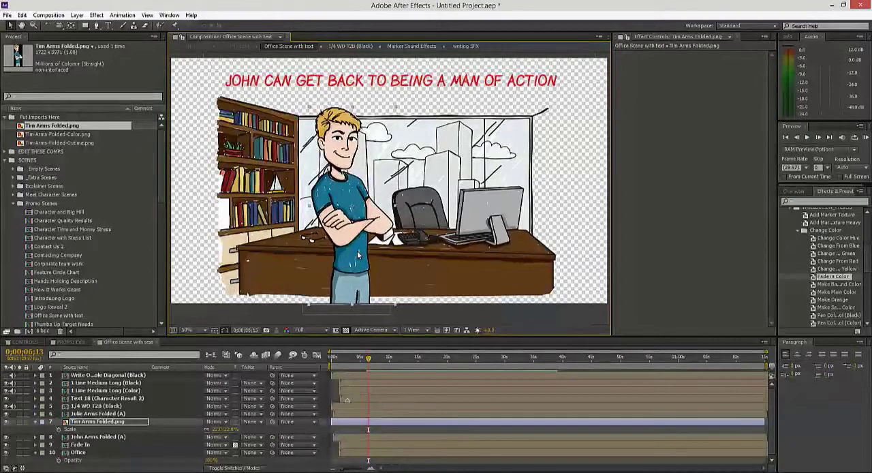
key("Left")
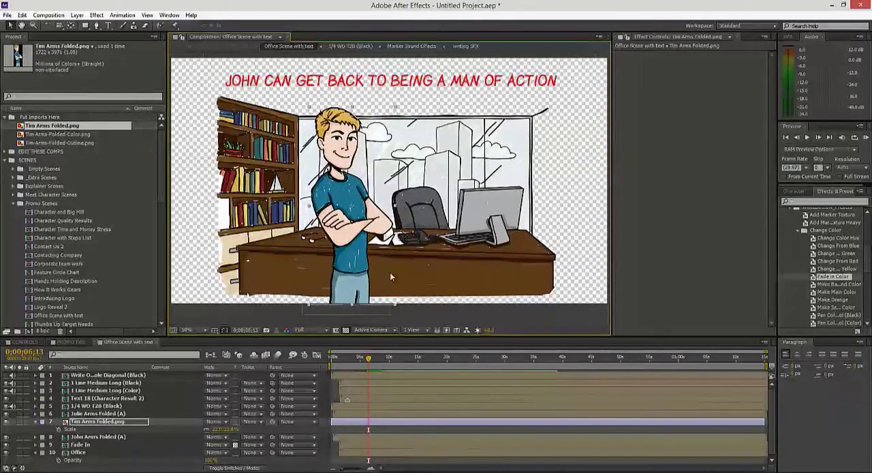
Step: Hide the John Arms Folded (A) layer and scrub through the scene's opening, stopping the current time at 0;00;02;27
left_click(80, 436)
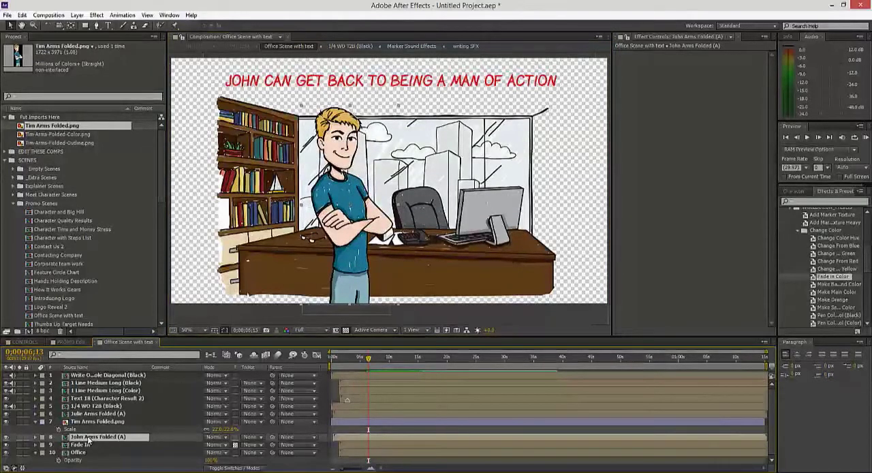
left_click(6, 437)
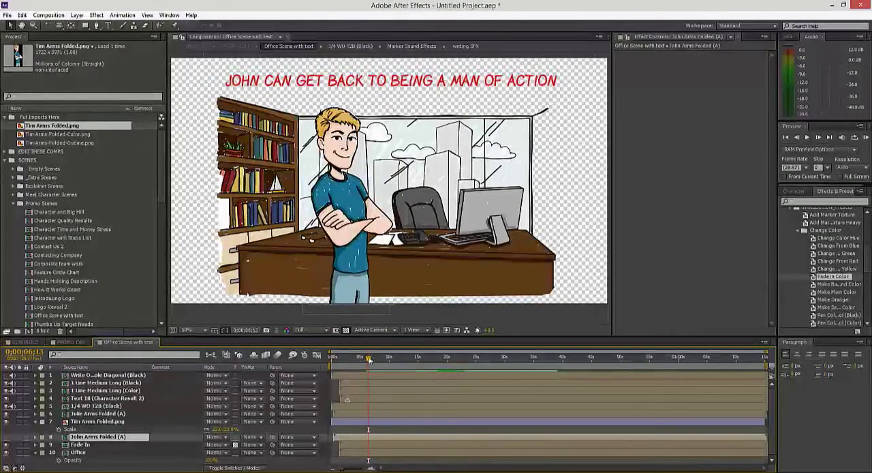
left_click_drag(368, 359, 332, 359)
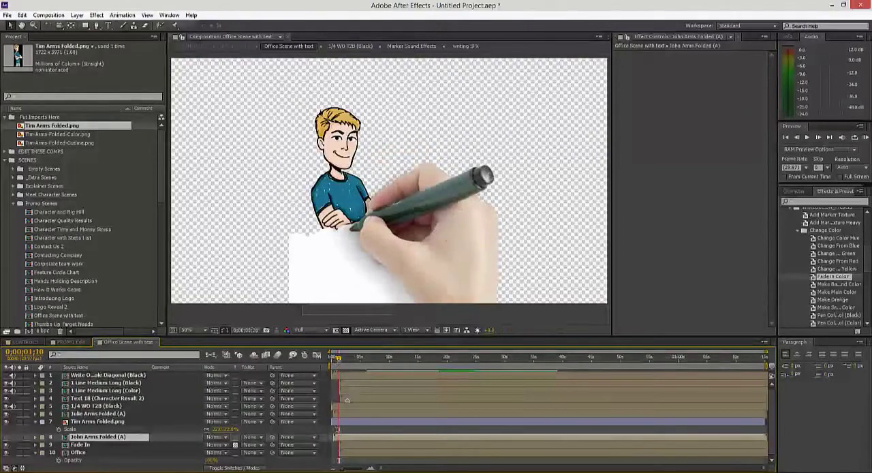
left_click_drag(338, 361, 348, 362)
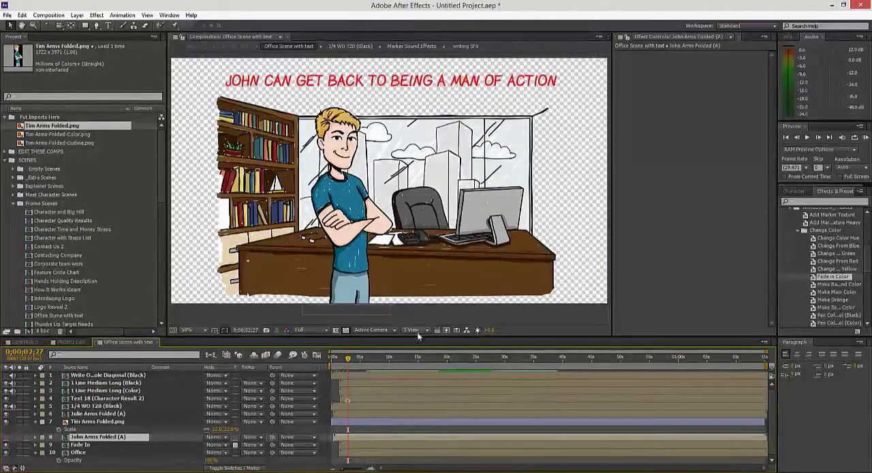
Step: Duplicate the Tim Arms Folded.png layer twice and hide the two lower Tim layers
left_click(360, 422)
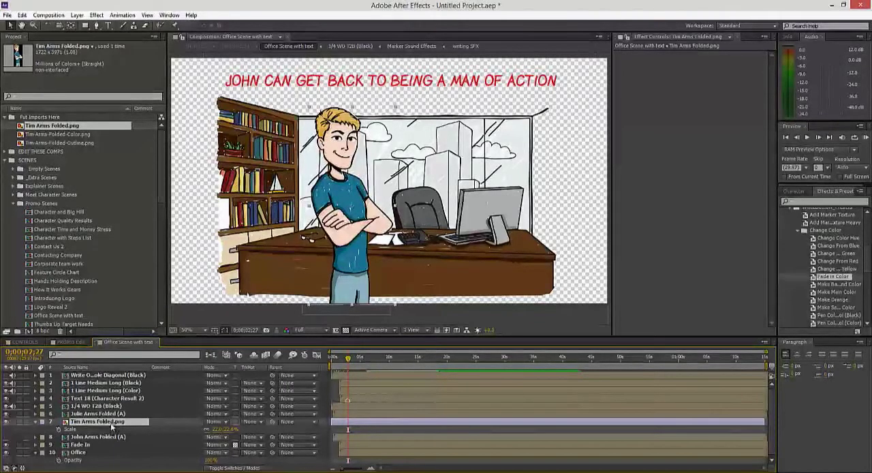
key("ctrl+d")
key("ctrl+d")
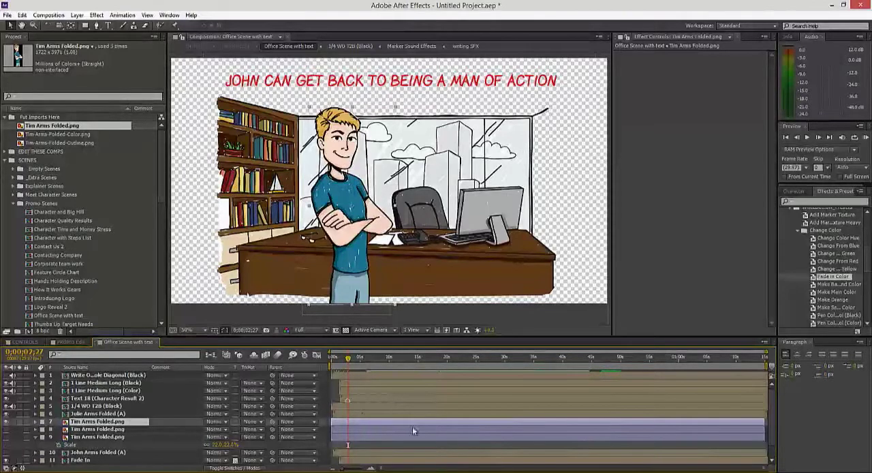
Step: Apply the Luma Key effect to the topmost Tim layer and set its key type to Key Out Brighter
left_click(96, 15)
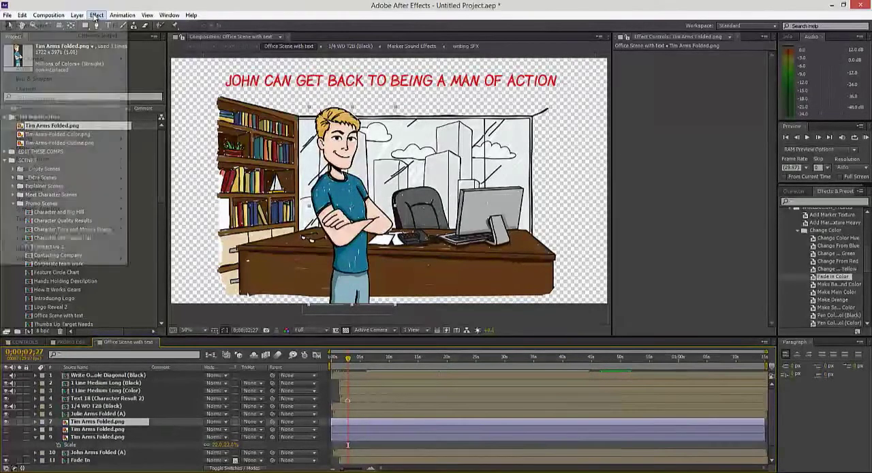
mouse_move(31, 139)
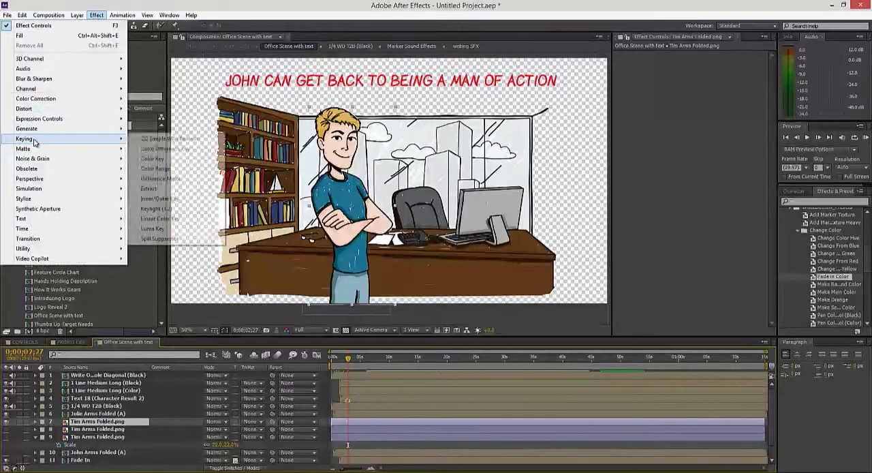
left_click(153, 228)
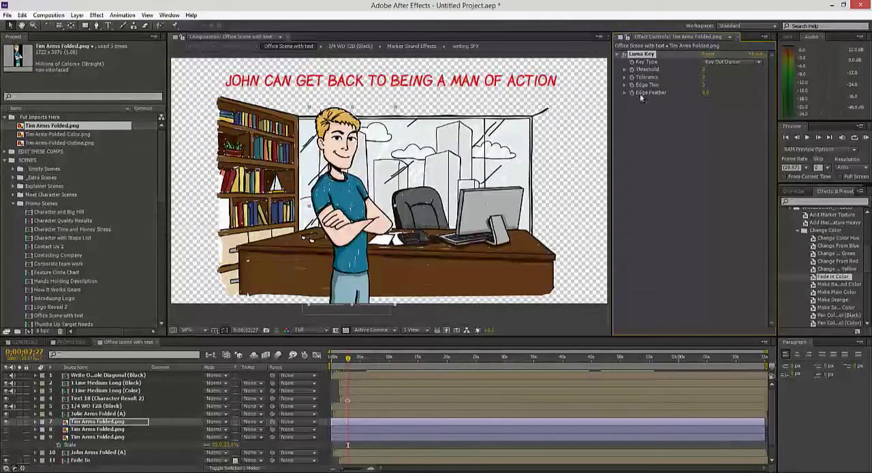
left_click(169, 15)
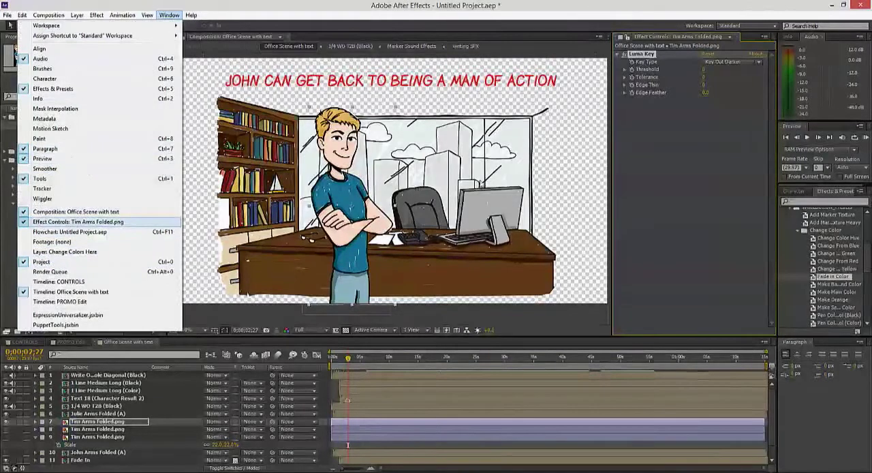
left_click(662, 149)
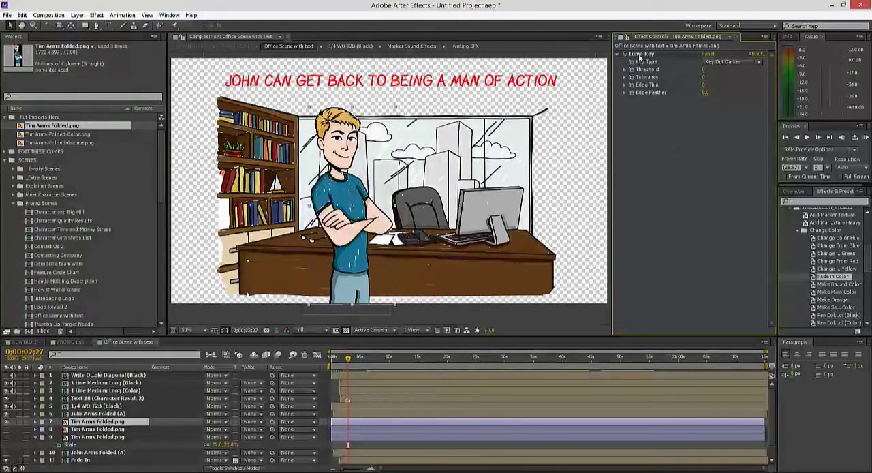
left_click(730, 62)
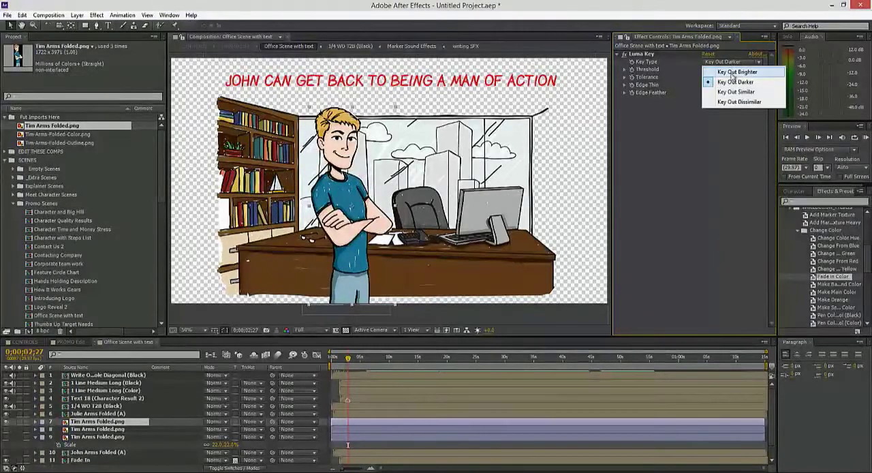
left_click(734, 72)
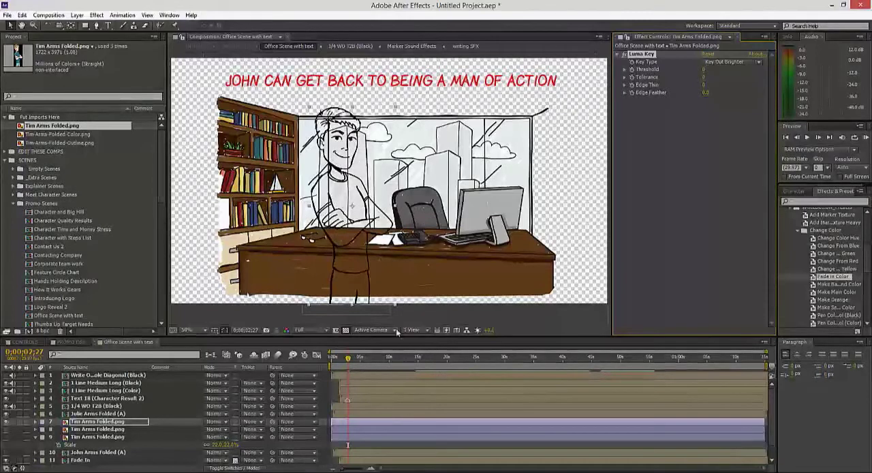
left_click(656, 185)
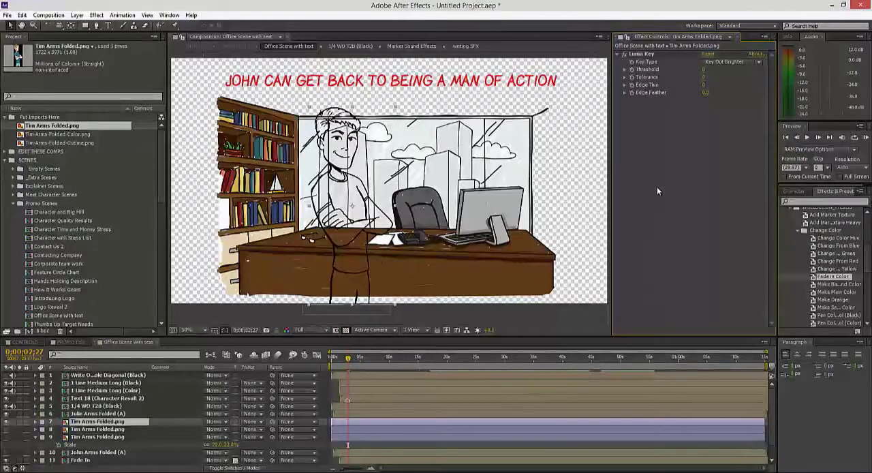
Step: Make the two lower Tim layers visible again and select the middle one
left_click(5, 429)
left_click(6, 437)
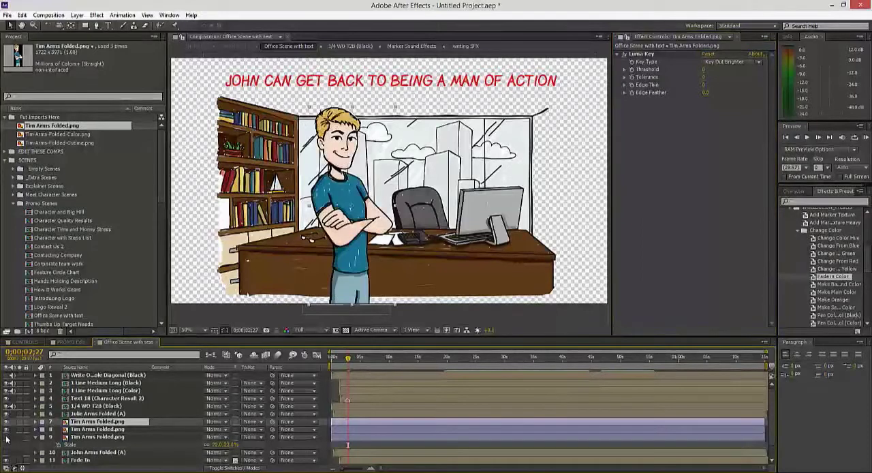
left_click(92, 429)
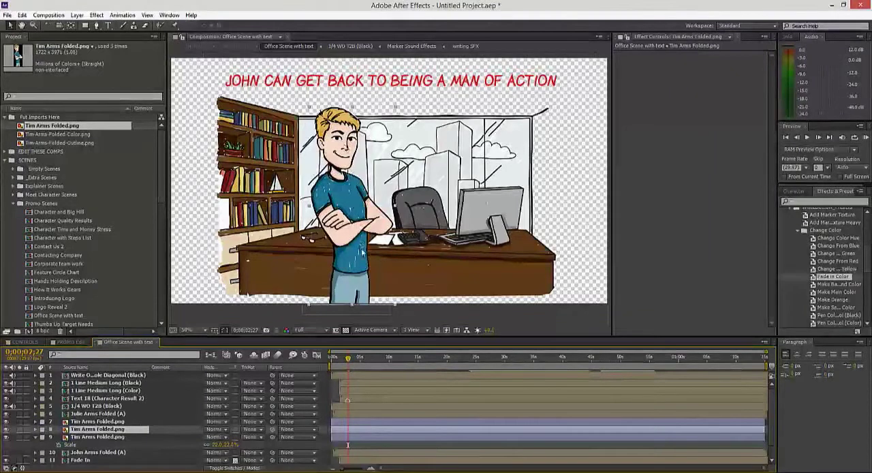
Step: Apply the Fill effect to the lowest Tim layer and set its color to white (FFFFFF)
left_click(102, 437)
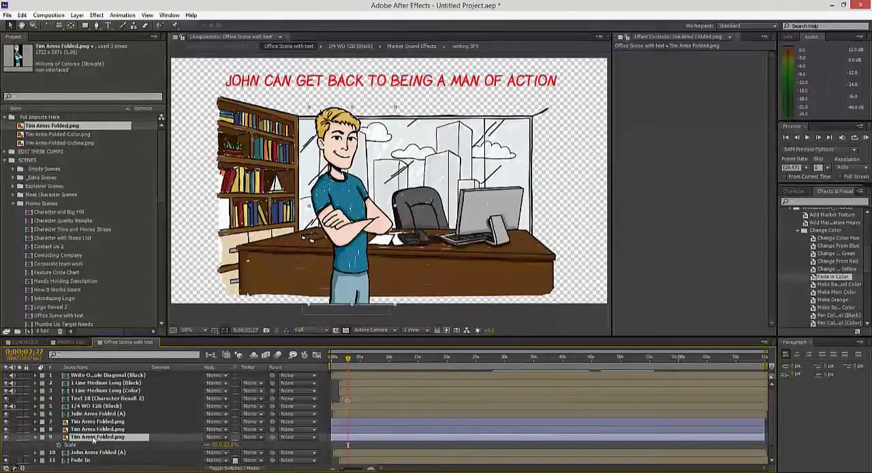
left_click(96, 15)
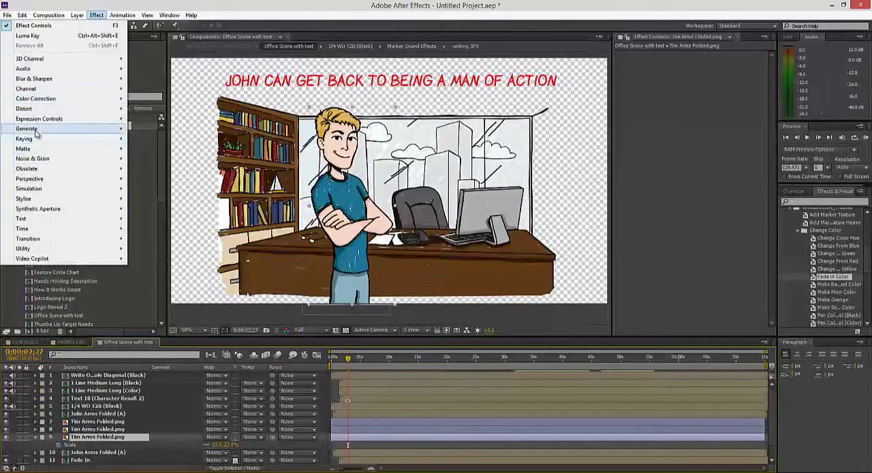
mouse_move(39, 129)
left_click(143, 279)
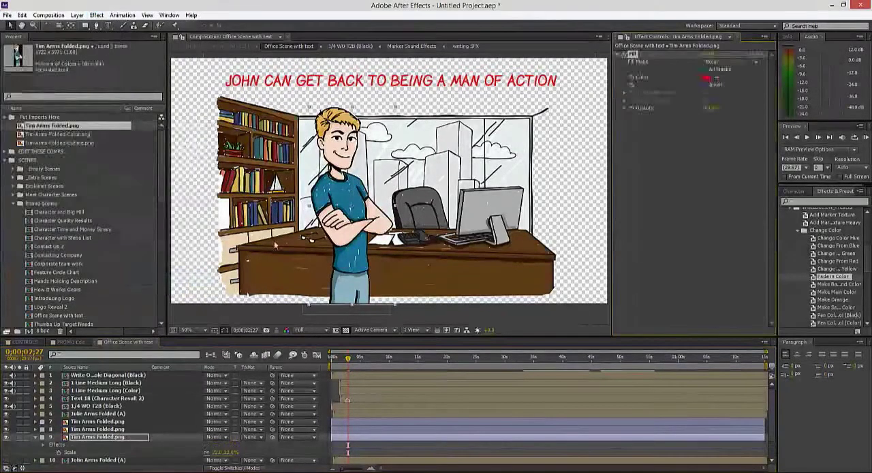
left_click(706, 77)
left_click(19, 53)
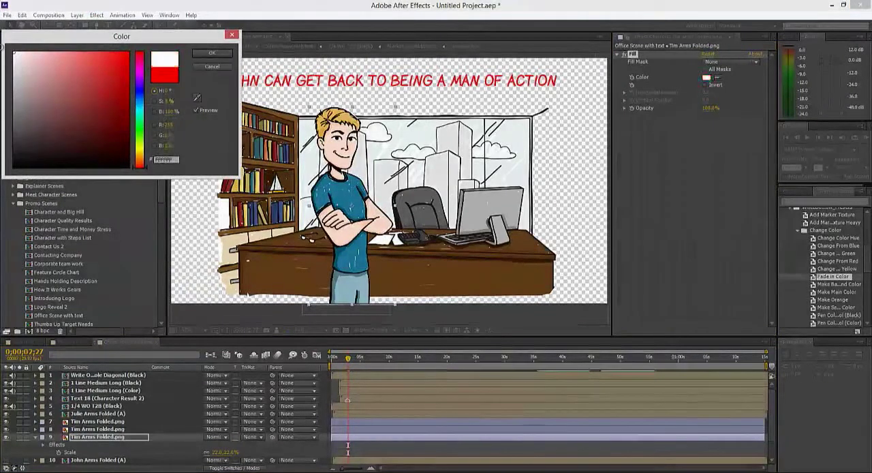
left_click_drag(5, 49, 2, 51)
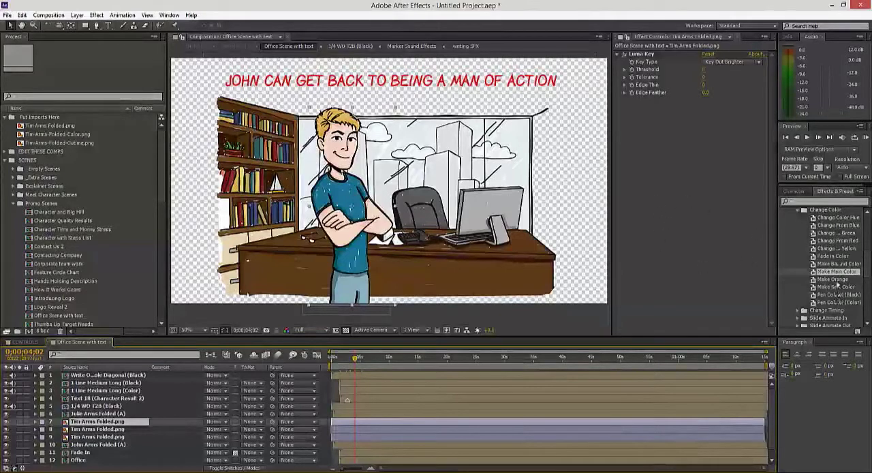
left_click_drag(836, 273, 705, 115)
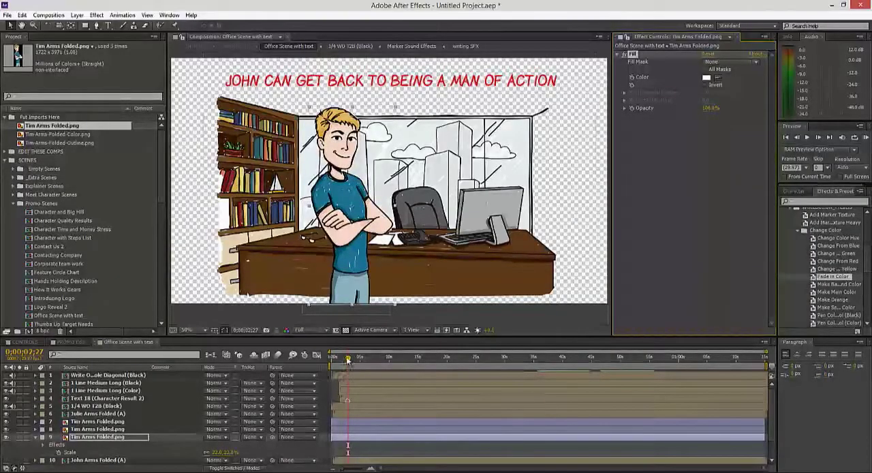
Step: Move the current time to 0;00;02;08 and select the middle Tim layer
left_click(344, 360)
left_click_drag(341, 360, 342, 361)
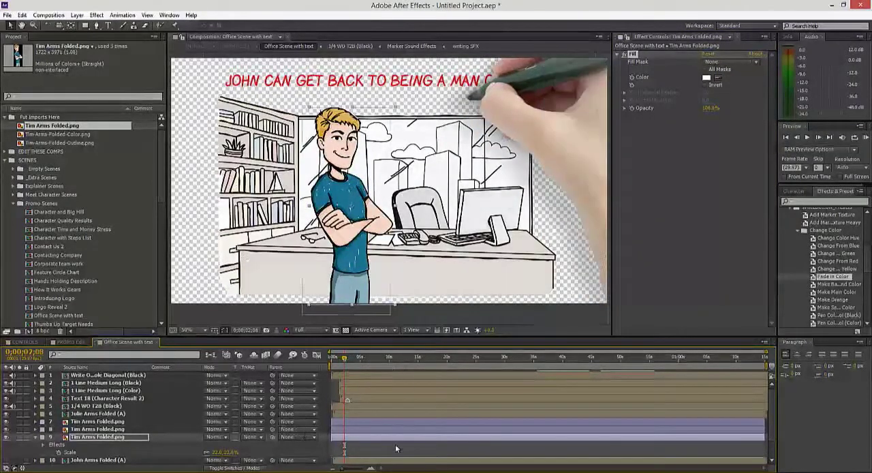
left_click(97, 429)
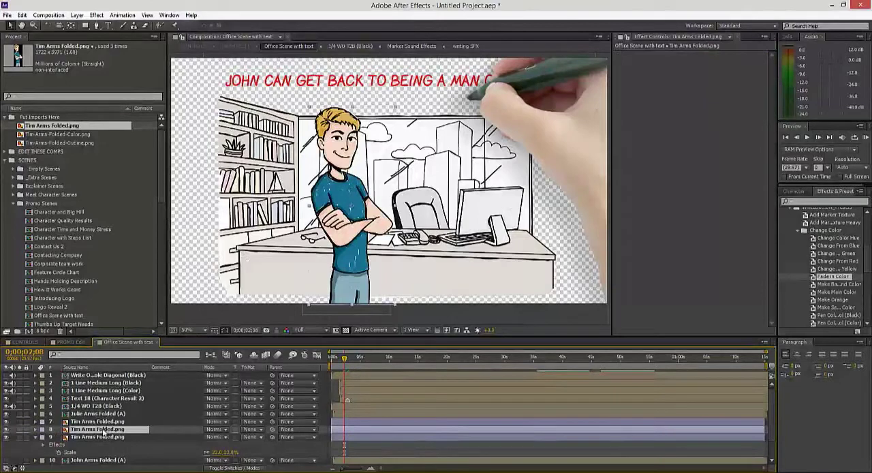
Step: Apply the Fade in Color preset from the whiteboard presets' Change Color folder to the middle Tim layer
left_click(801, 230)
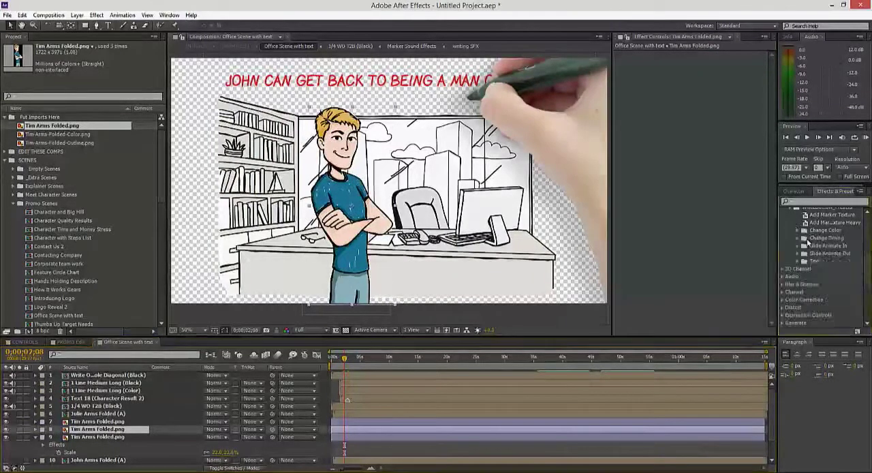
scroll(831, 225, "up", 5)
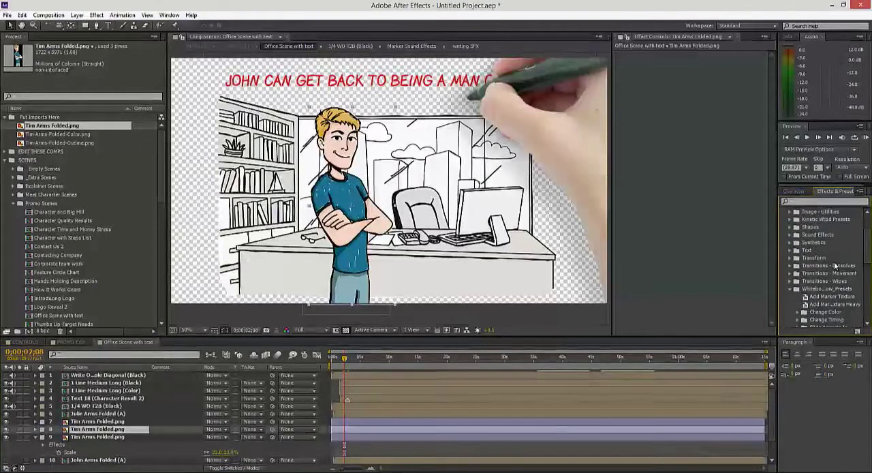
scroll(834, 263, "up", 2)
left_click(782, 211)
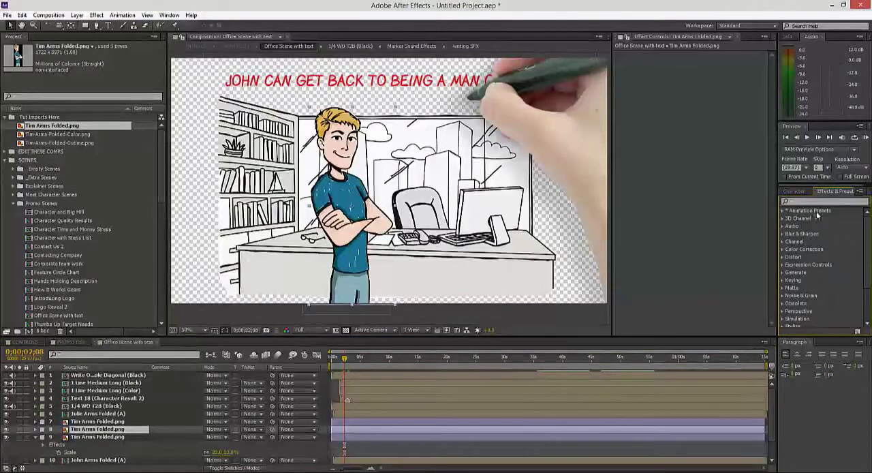
left_click(782, 212)
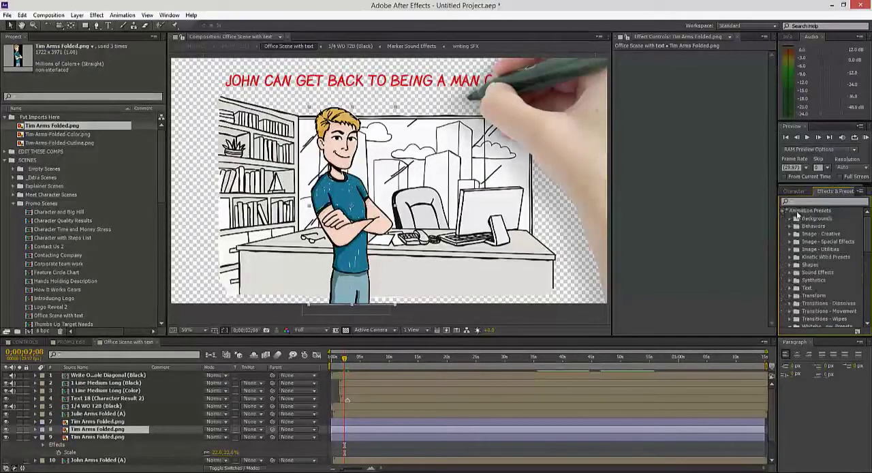
scroll(826, 292, "down", 1)
scroll(813, 291, "down", 1)
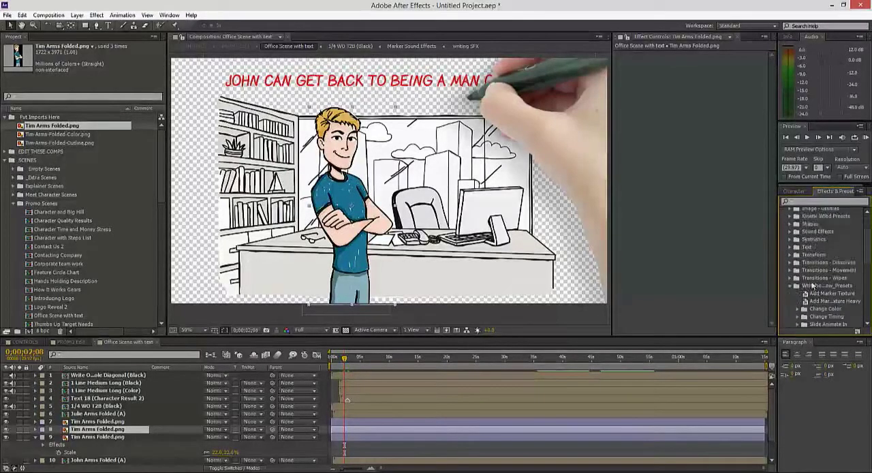
scroll(835, 293, "down", 1)
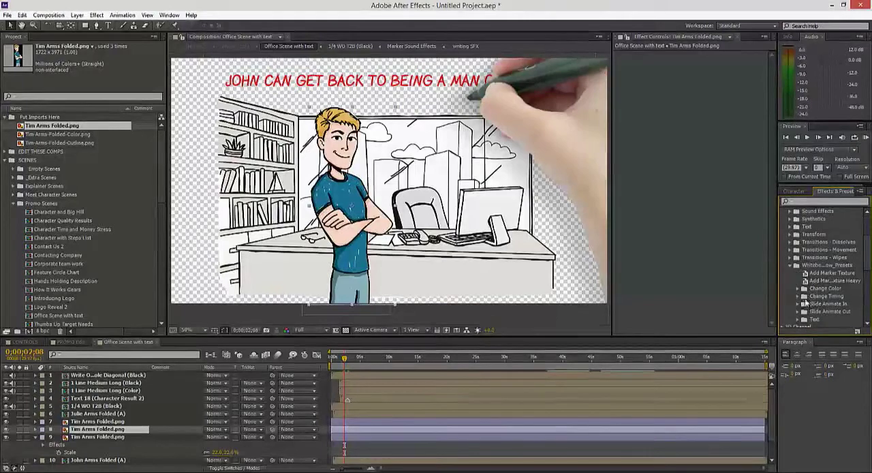
left_click(798, 288)
scroll(824, 265, "down", 3)
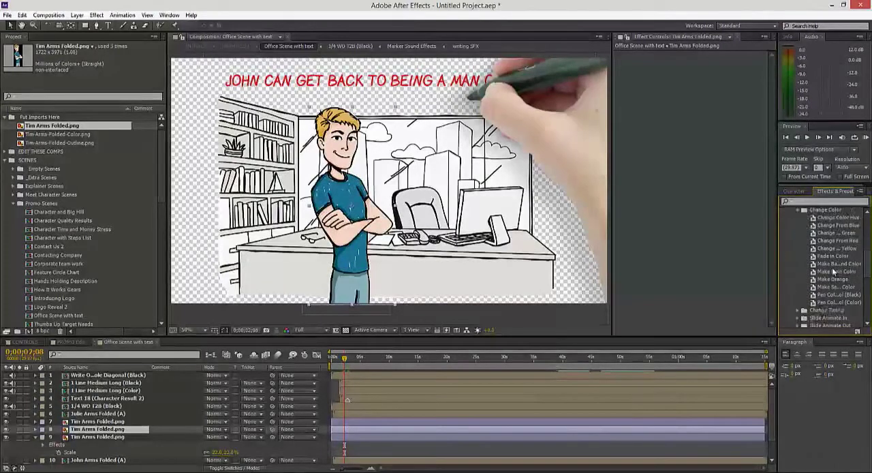
left_click(825, 257)
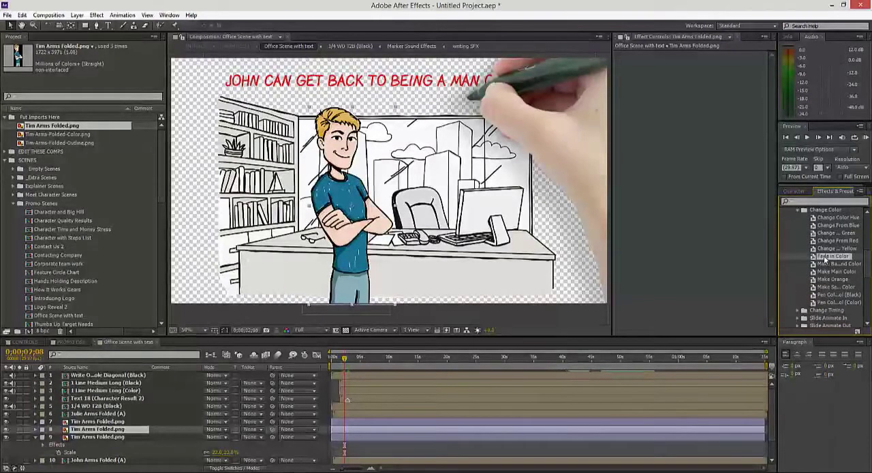
double_click(825, 257)
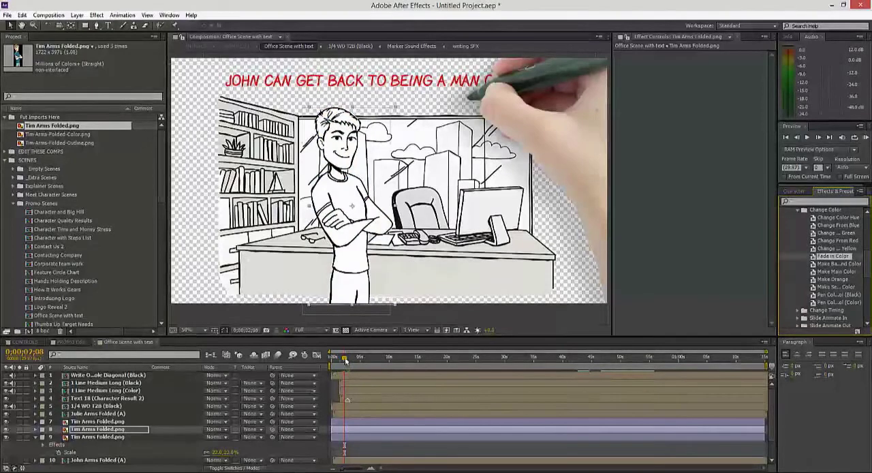
Step: Move the current time to 0;00;02;15 and shift the middle Tim layer slightly earlier so its color fade matches the office's
left_click_drag(344, 358, 345, 359)
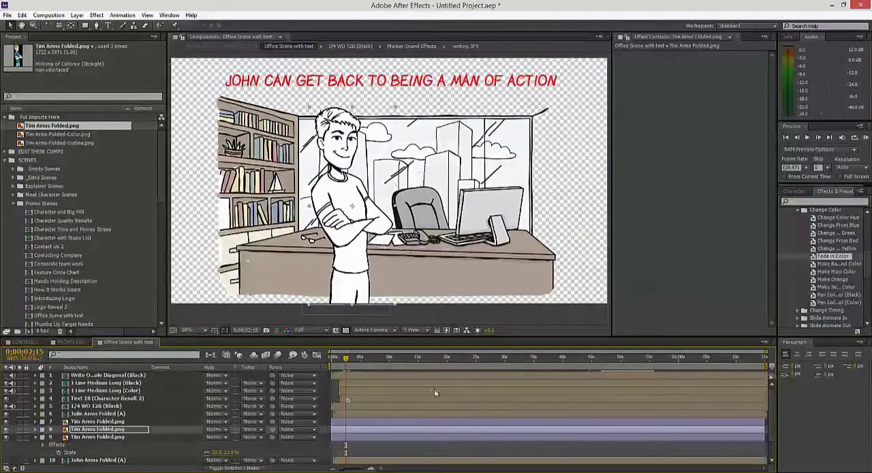
left_click(348, 428)
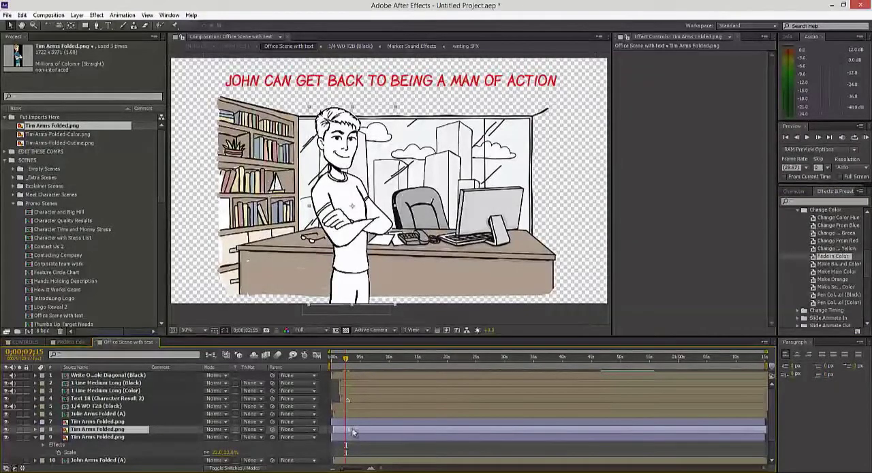
left_click_drag(352, 429, 345, 429)
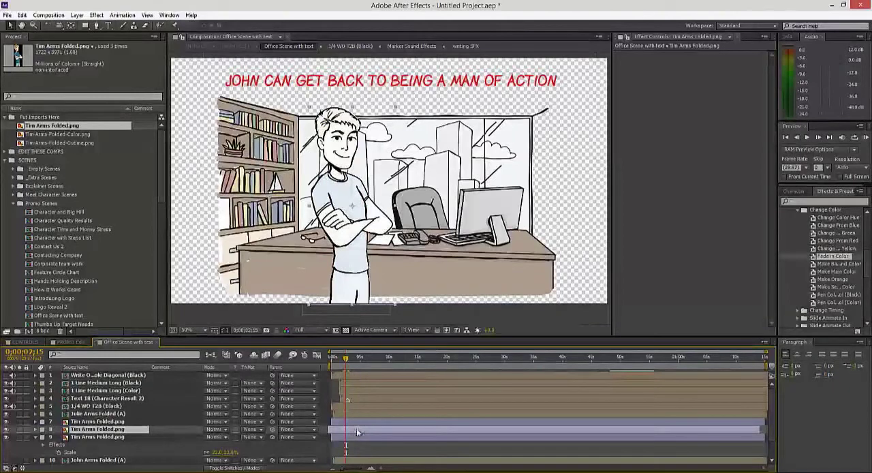
Step: Scrub through the office scene to check Tim's outline reveal and the timing of his color fade
left_click(348, 359)
left_click_drag(348, 361, 347, 362)
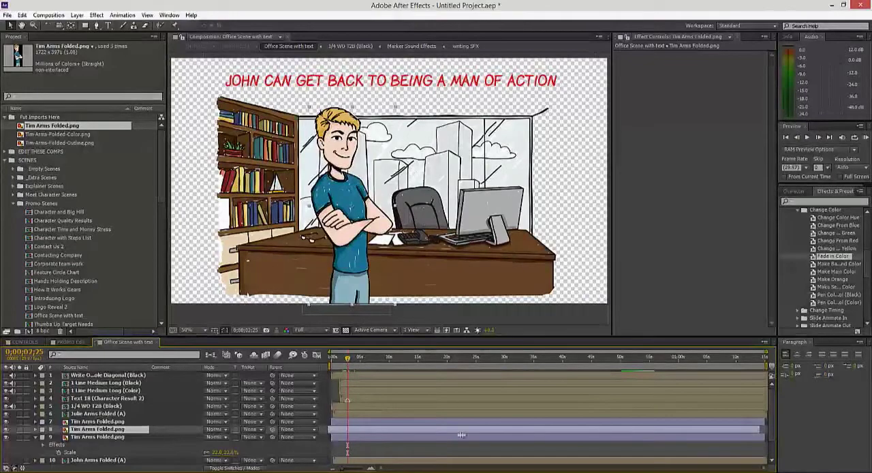
left_click(399, 453)
left_click(336, 360)
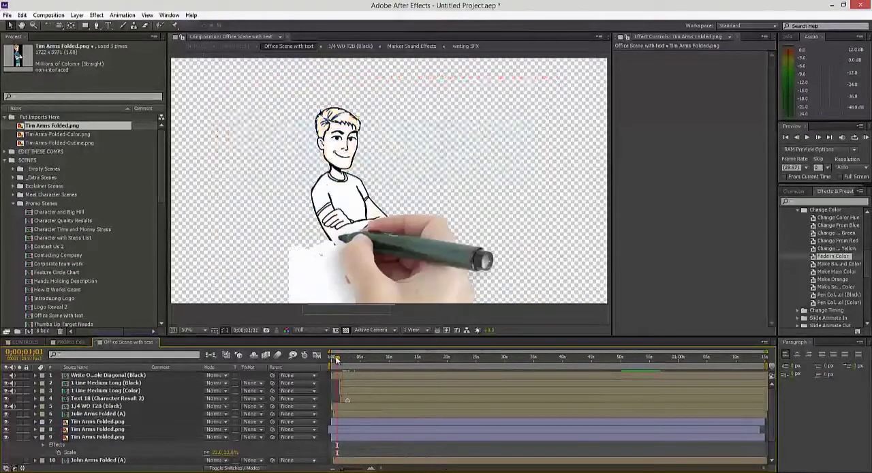
left_click_drag(335, 359, 345, 359)
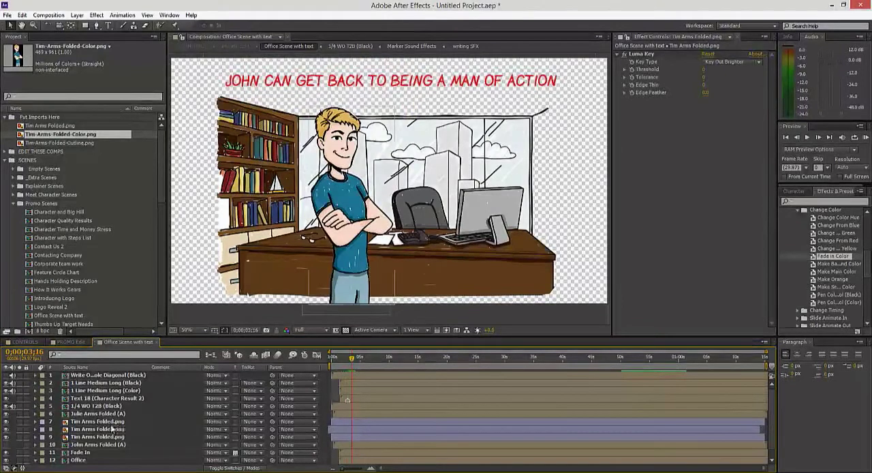
Step: Delete the Luma Key outline layer and the white fill layer of Tim, keeping only the color layer
left_click(111, 422)
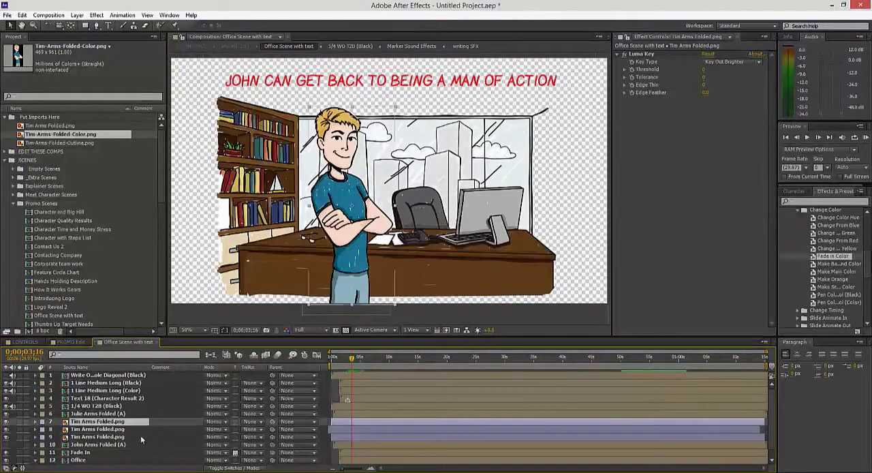
left_click(107, 436, "shift")
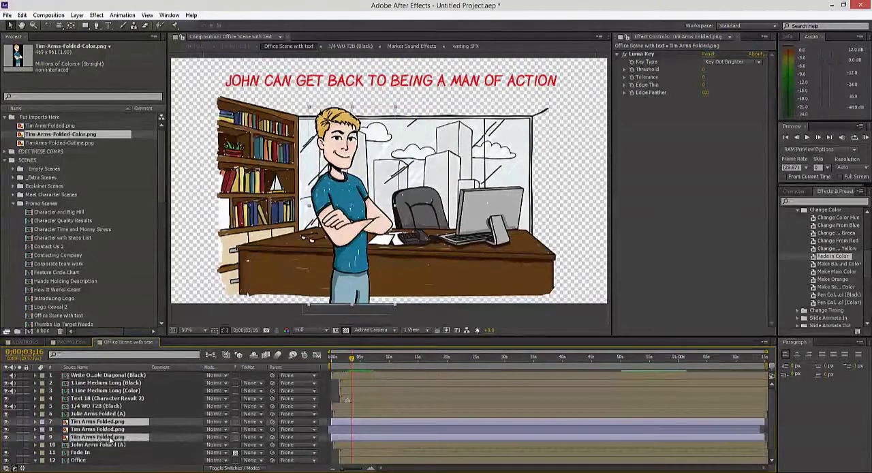
key("Delete")
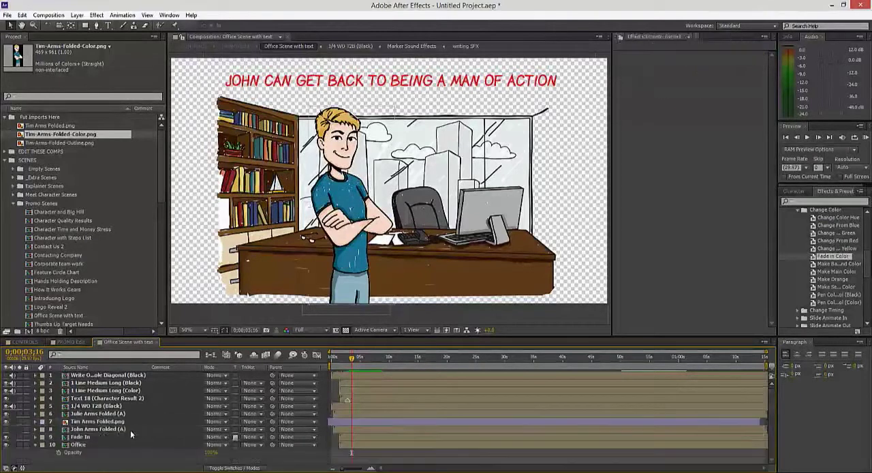
left_click(350, 422)
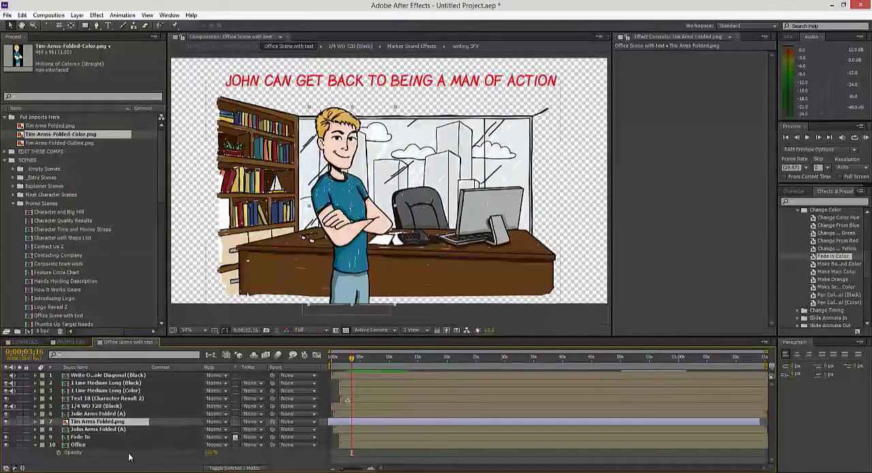
left_click(102, 444)
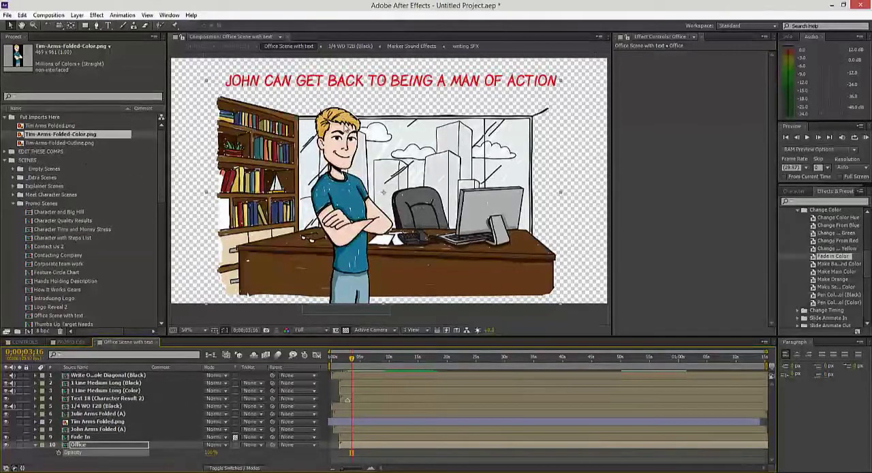
left_click(49, 117)
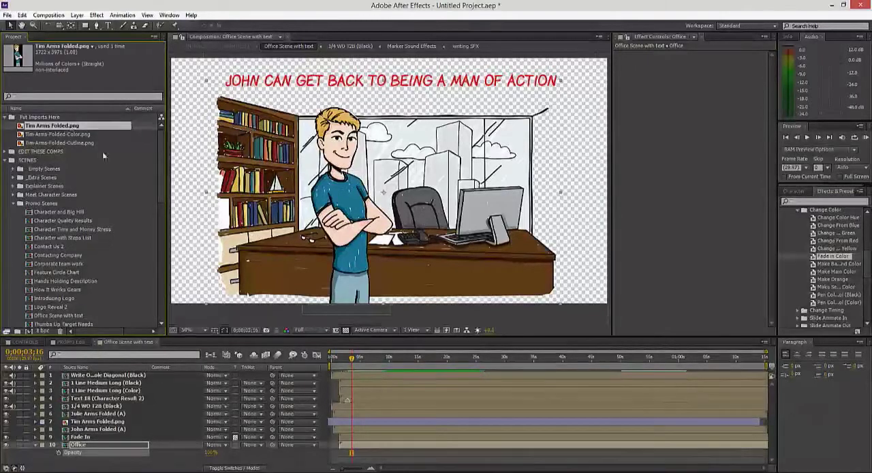
Step: Create a single composition from Tim-Arms-Folded-Color.png and Tim-Arms-Folded-Outline.png, using the dimensions of the color image
left_click(72, 134)
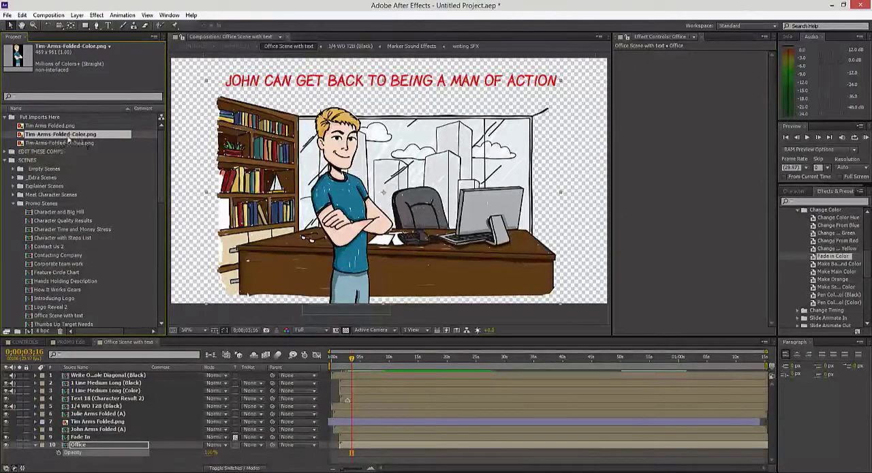
left_click(82, 142, "shift")
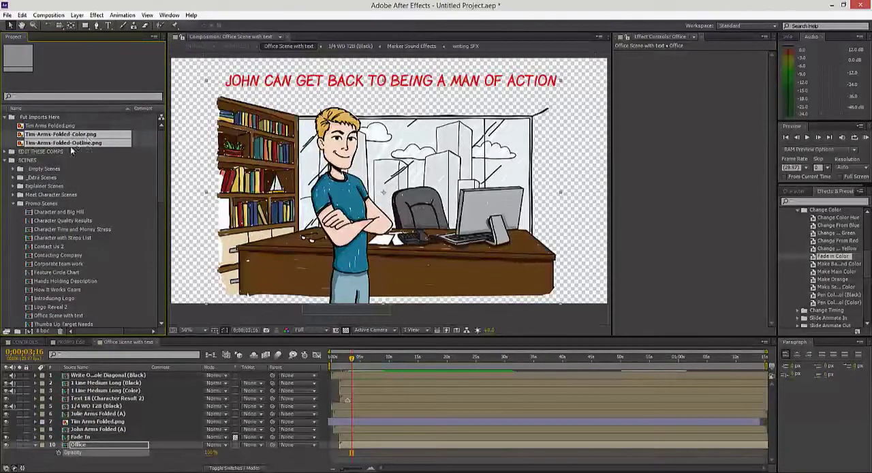
left_click_drag(71, 147, 29, 333)
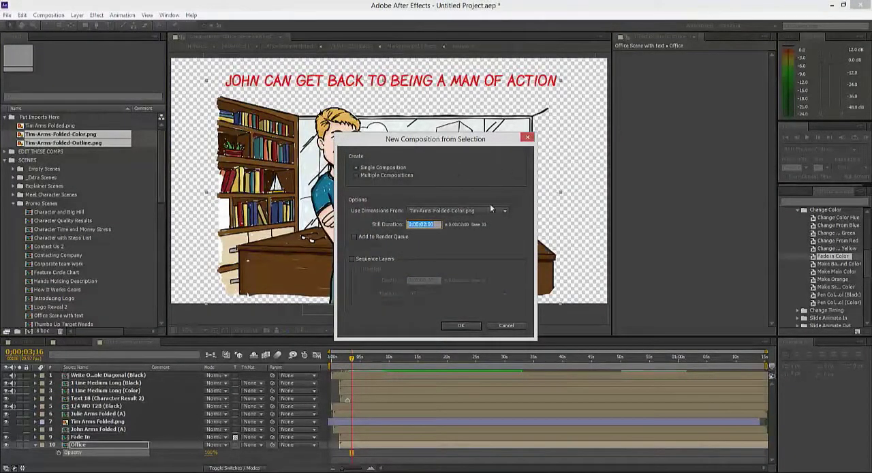
left_click(460, 326)
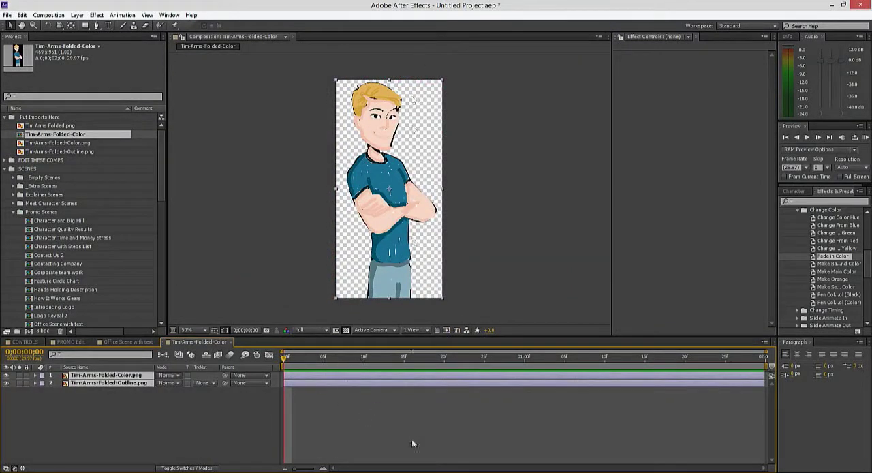
Step: Set the blending mode of the Tim-Arms-Folded-Color.png layer to Multiply
left_click(379, 434)
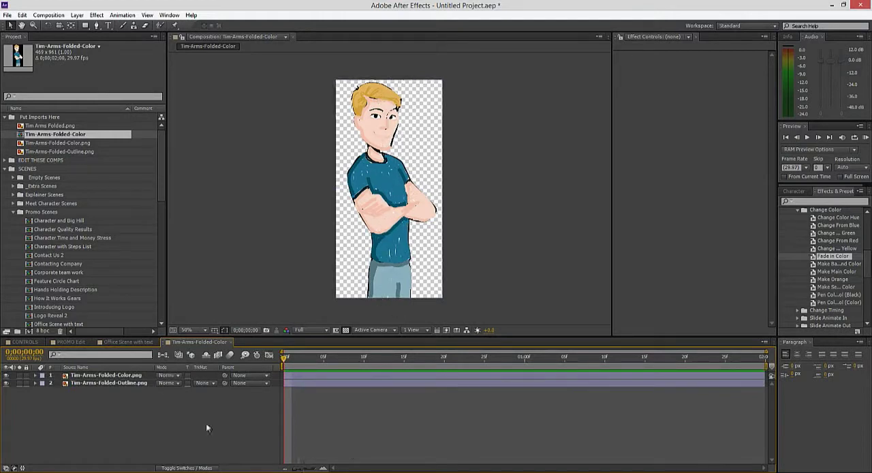
left_click(85, 374)
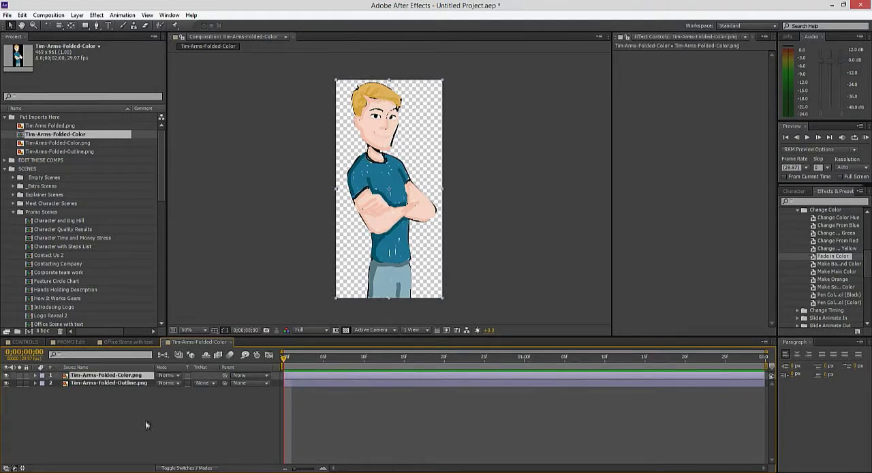
left_click(167, 377)
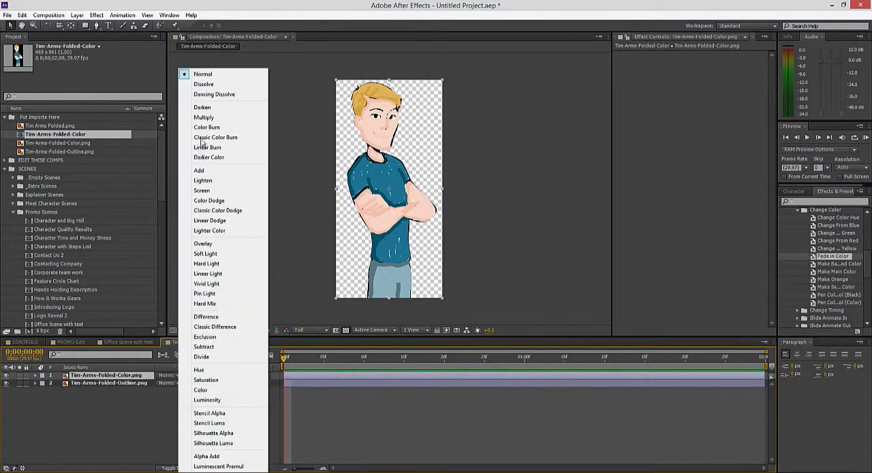
left_click(206, 117)
left_click(390, 411)
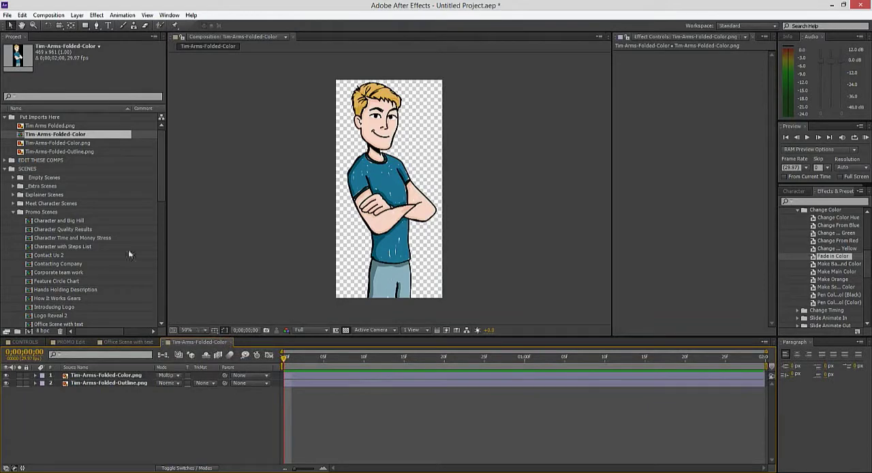
Step: Add the Tim-Arms-Folded-Color composition above the Tim layer in the office scene and shift it to span 0;00;03;16
left_click(230, 341)
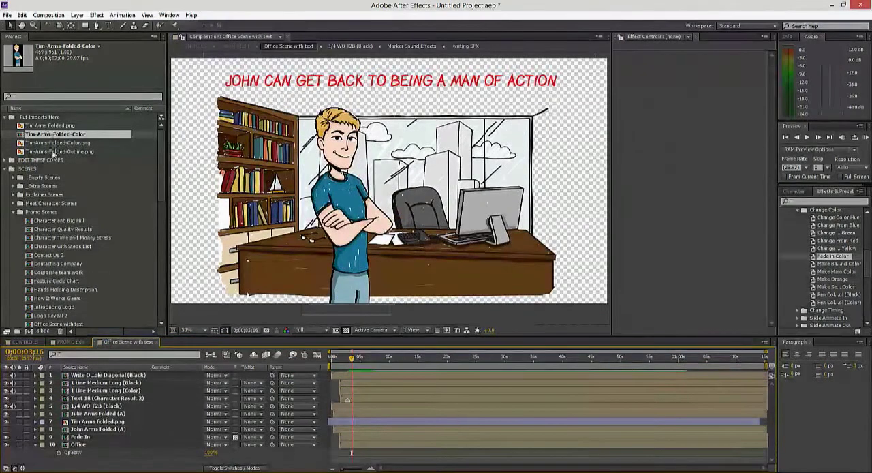
left_click(362, 422)
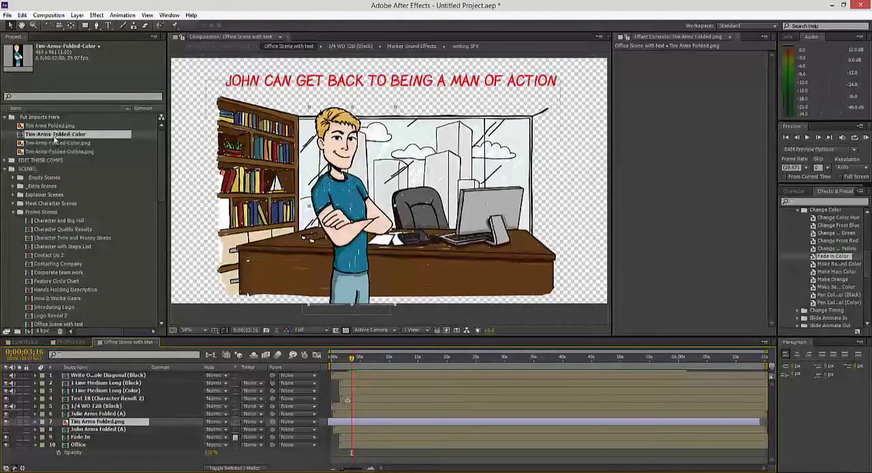
left_click_drag(54, 137, 116, 418)
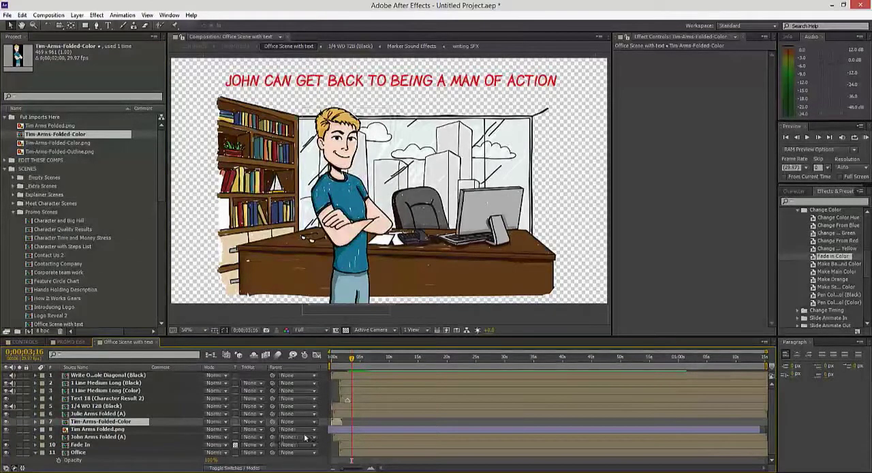
left_click_drag(338, 421, 353, 422)
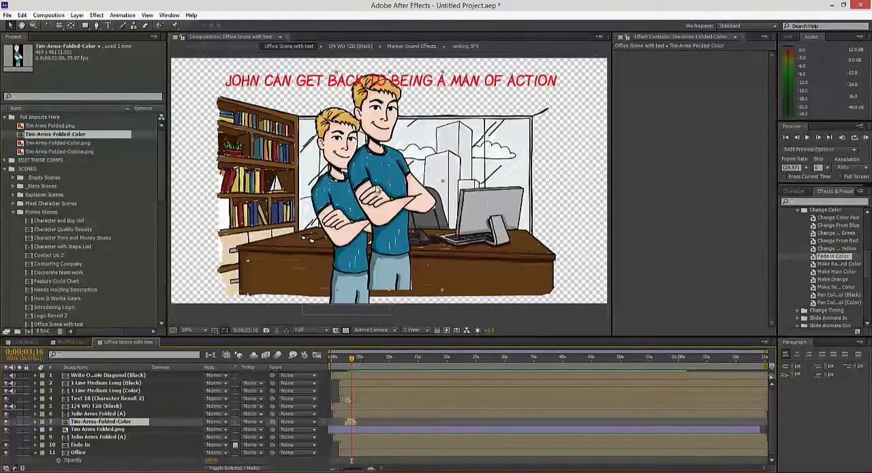
Step: Align the Tim-Arms-Folded-Color layer with the existing Tim figure in the office scene and scale it to 98%
left_click_drag(382, 183, 353, 208)
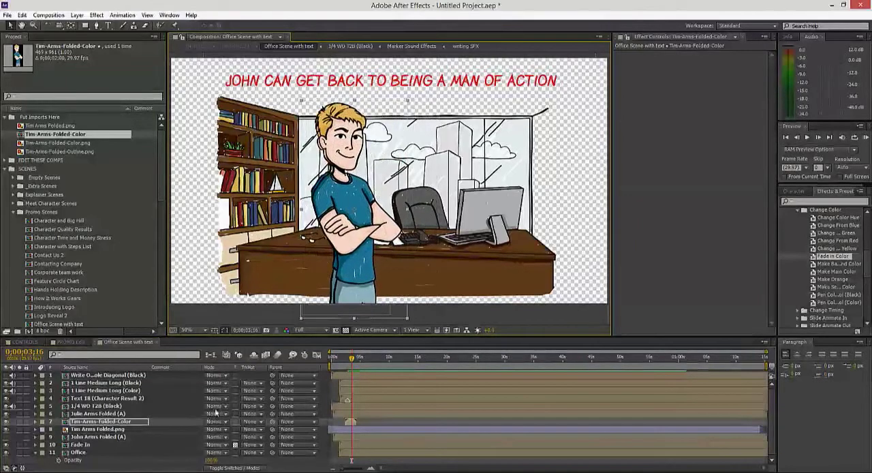
key("s")
left_click_drag(235, 430, 233, 433)
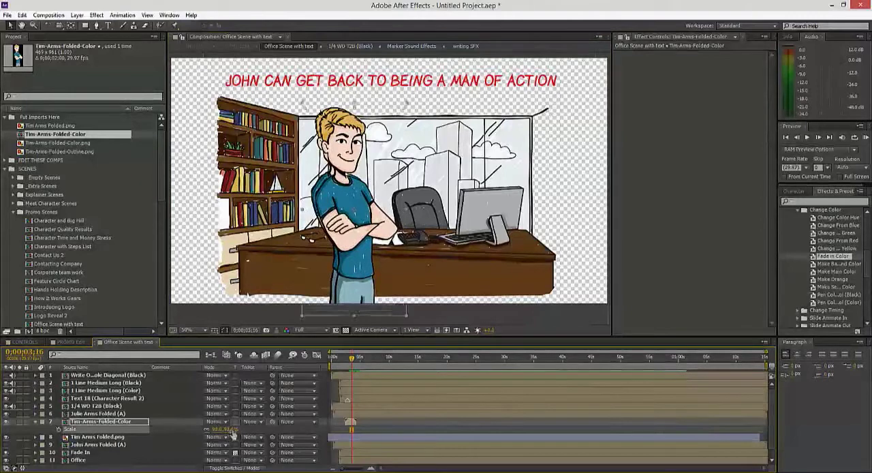
left_click_drag(354, 211, 346, 212)
Step: Delete the Tim Arms Folded.png layer from the office scene and collapse the Scale property of Tim-Arms-Folded-Color
left_click(78, 437)
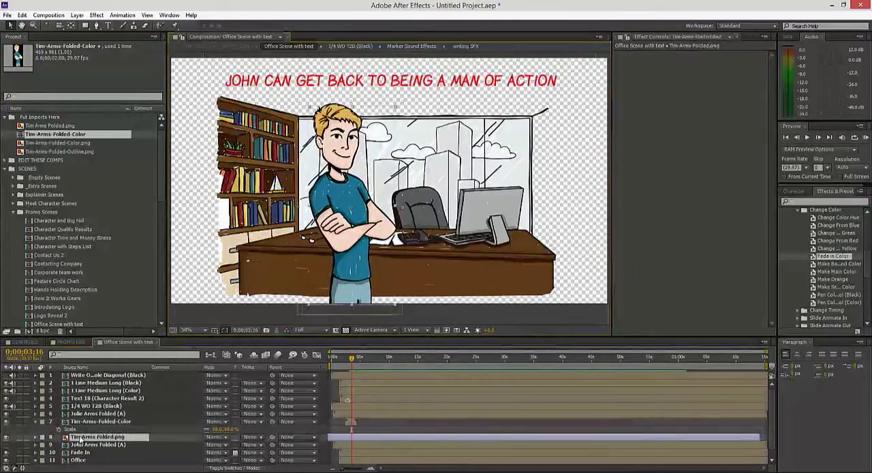
key("Delete")
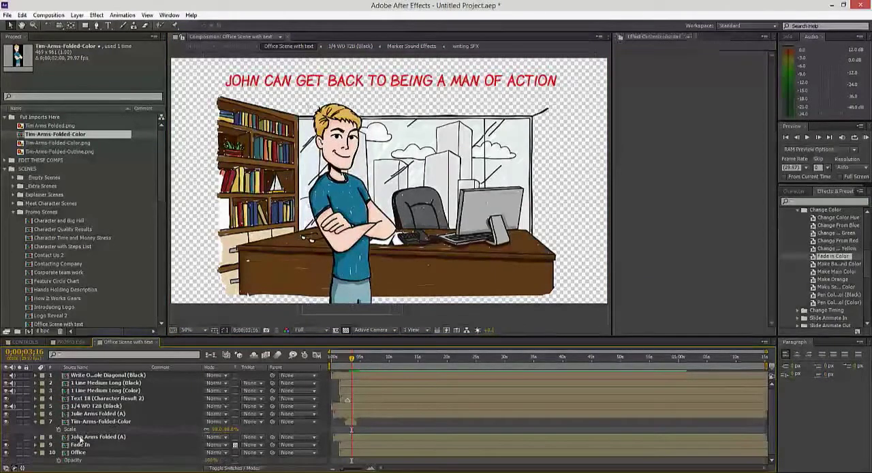
left_click(42, 420)
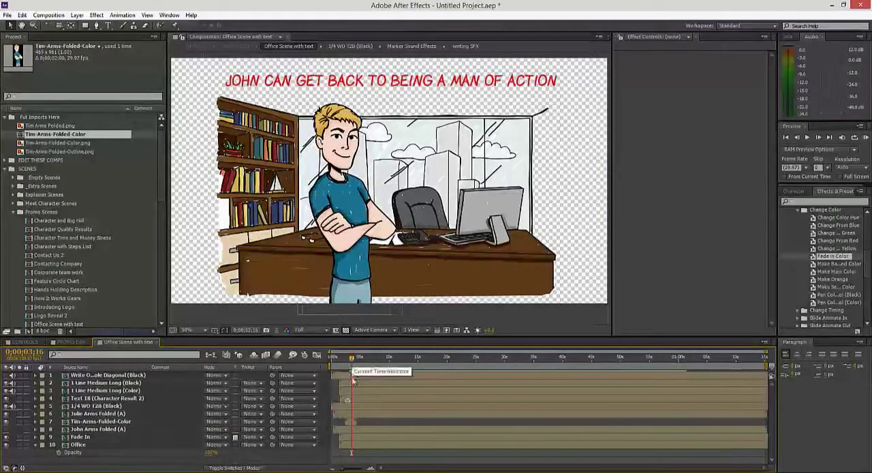
Step: Apply the Fade in Color preset at 0;00;00;00 to Tim-Arms-Folded-Color.png inside the Tim-Arms-Folded-Color composition and scrub through the fade
double_click(113, 422)
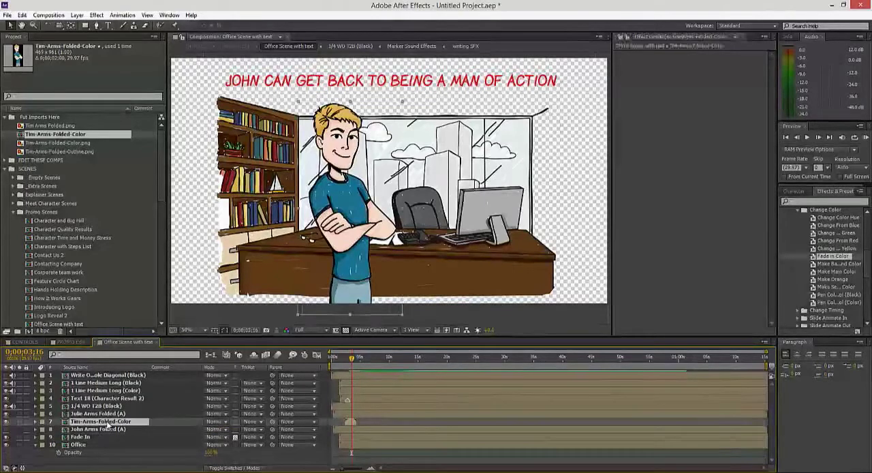
left_click(123, 383)
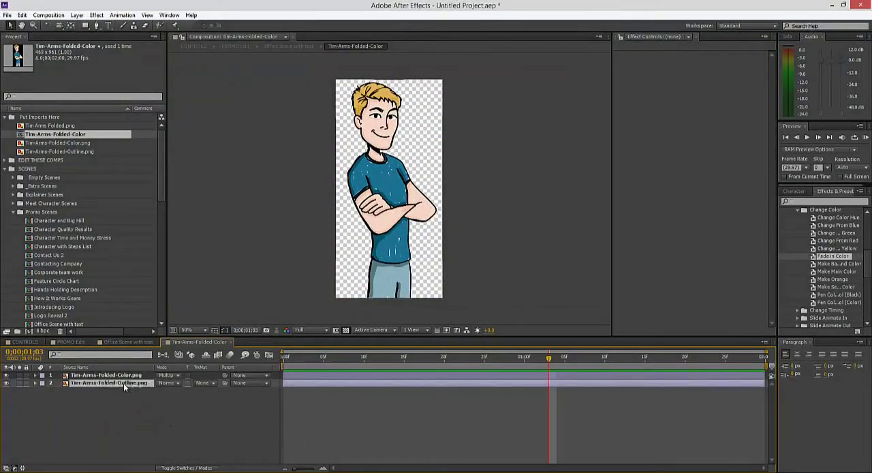
left_click(125, 376, "shift")
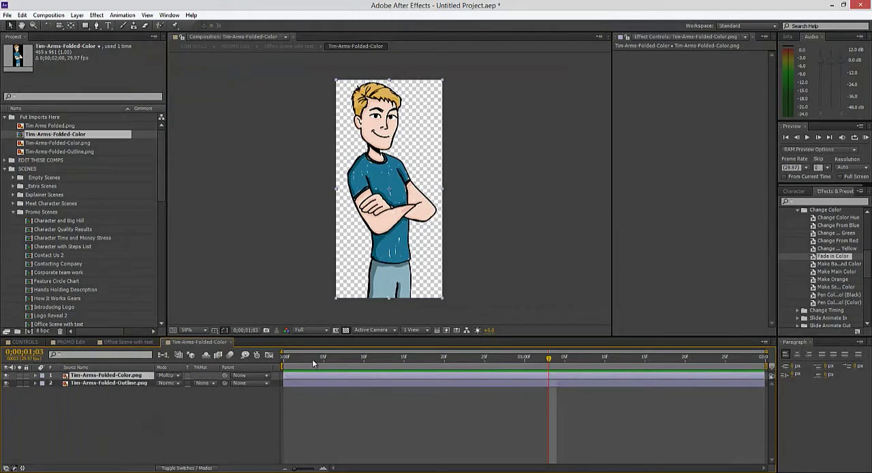
left_click(282, 363)
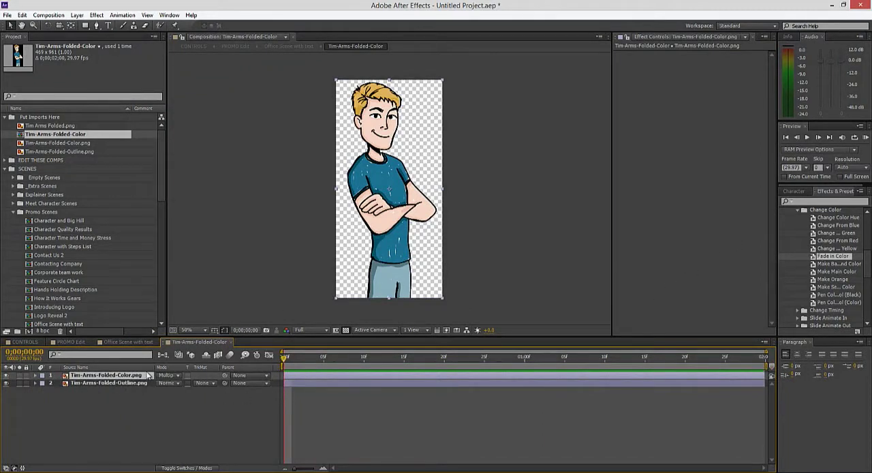
double_click(826, 257)
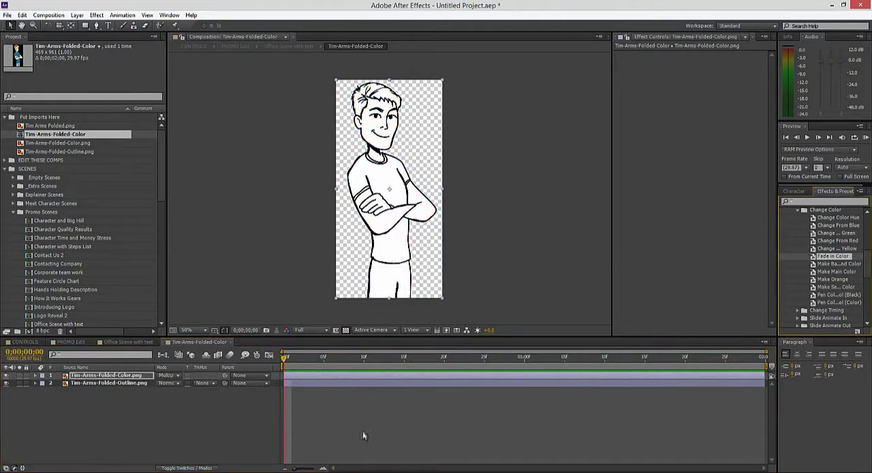
left_click_drag(287, 358, 331, 366)
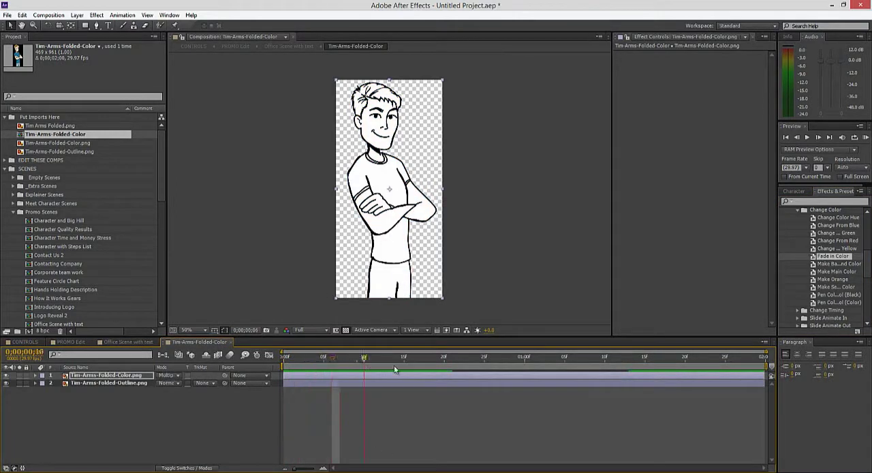
left_click_drag(394, 369, 685, 364)
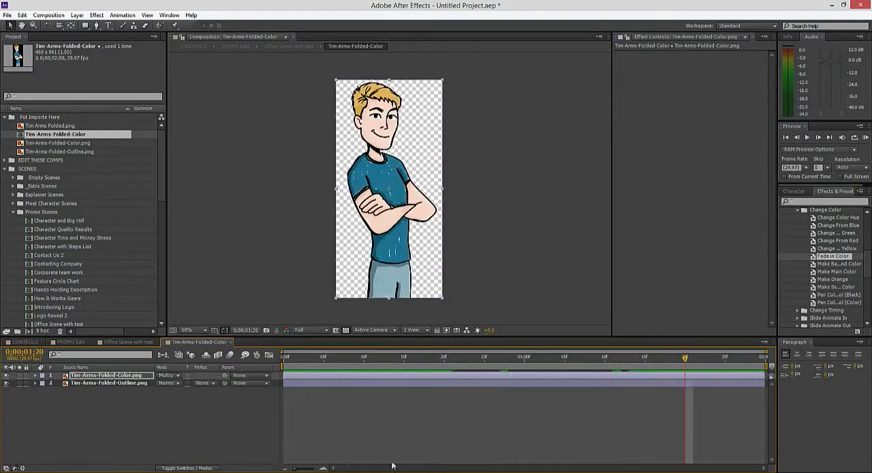
Step: Return to the office scene, shift the Tim-Arms-Folded-Color layer slightly earlier, and compare its color fade with the background's
left_click(288, 45)
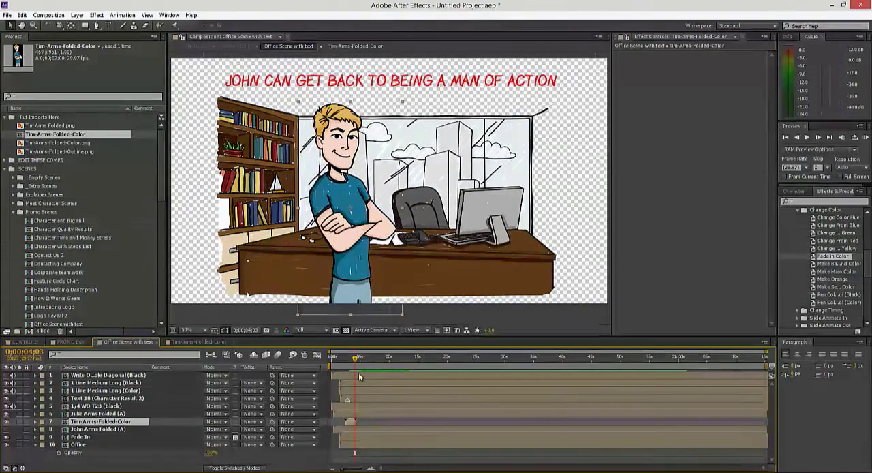
left_click_drag(354, 360, 346, 360)
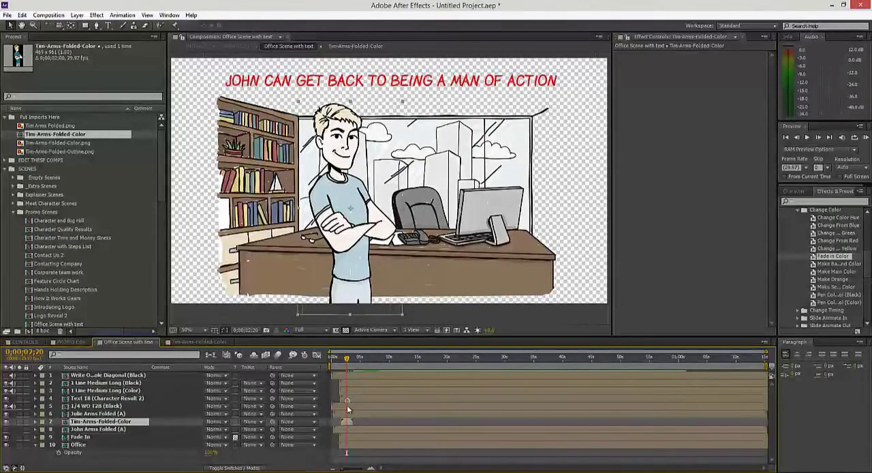
left_click_drag(348, 360, 347, 359)
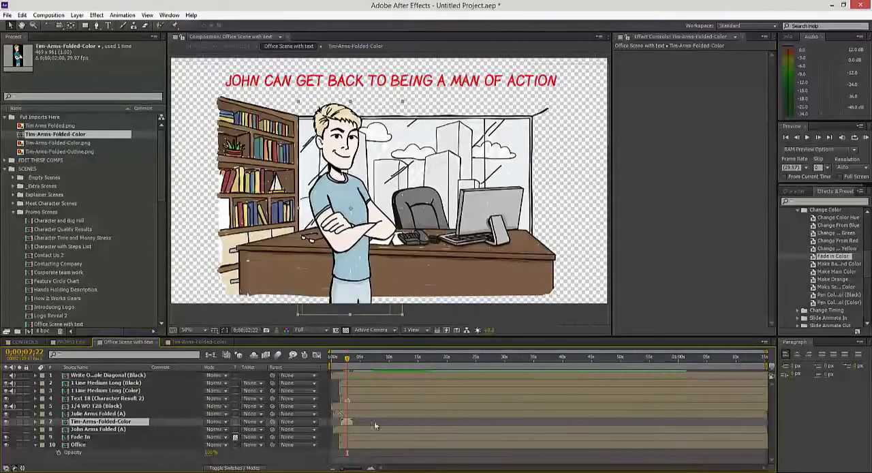
Step: Set the duration of the Tim-Arms-Folded-Color composition to 0;00;12;00
double_click(112, 422)
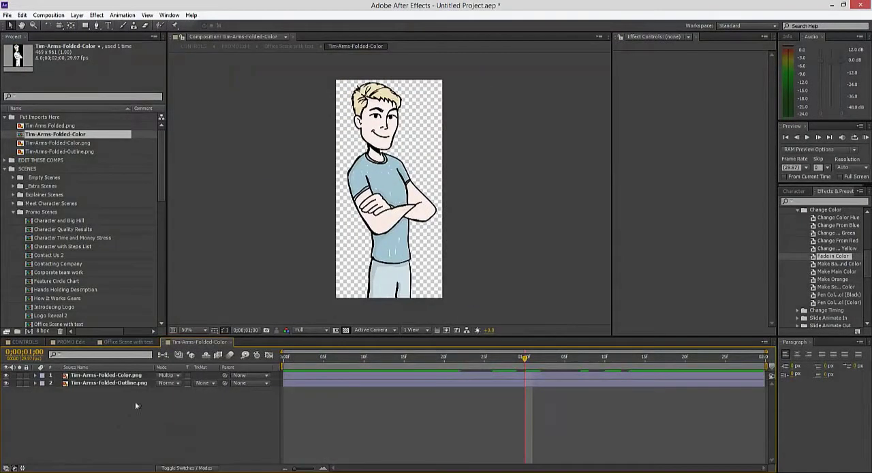
left_click(48, 15)
left_click(74, 37)
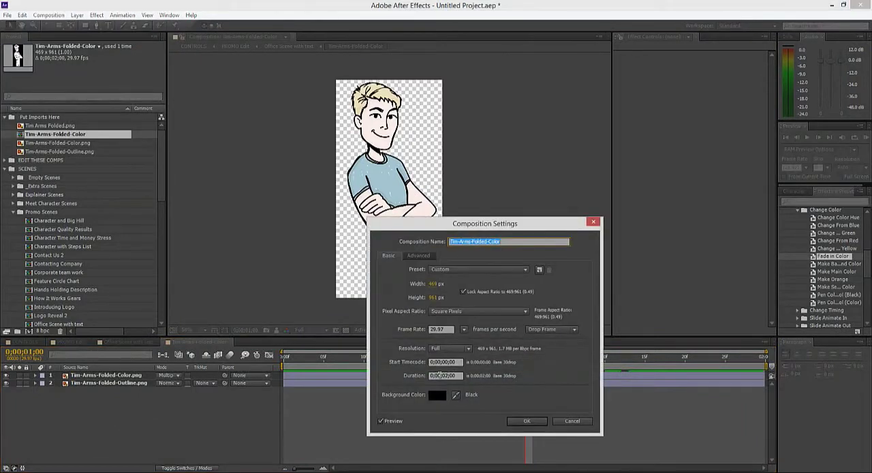
left_click(447, 374)
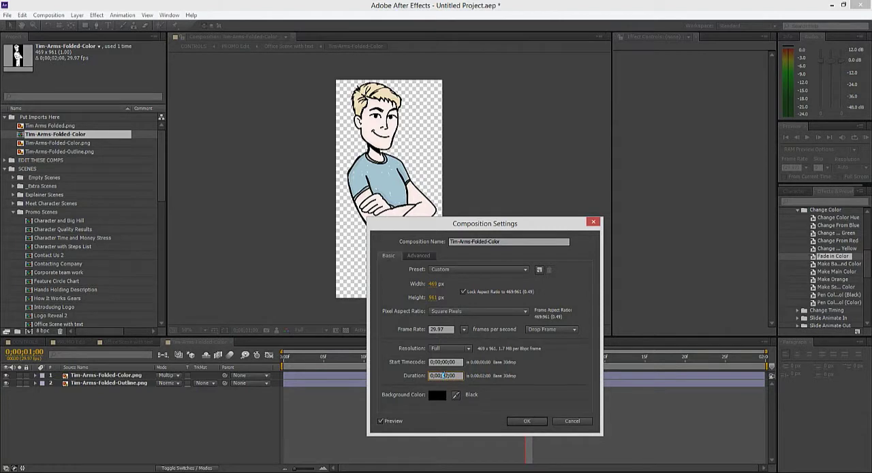
left_click(526, 420)
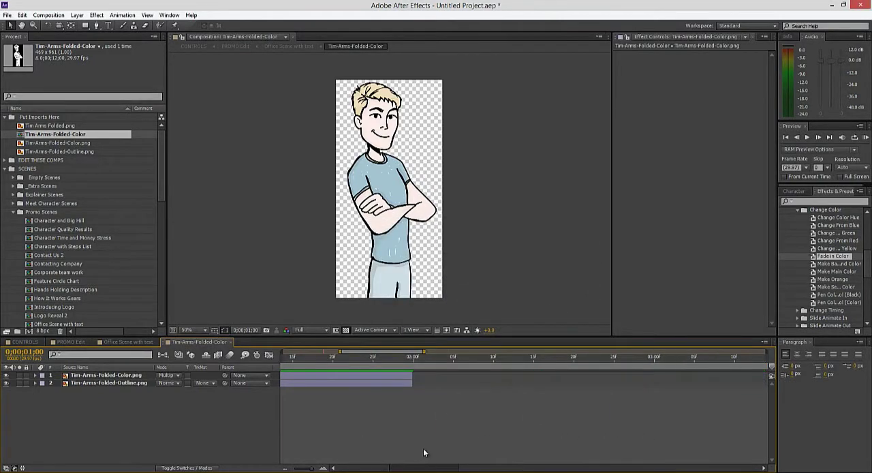
Step: Extend the color and outline image layers to the end of the Tim-Arms-Folded-Color composition
left_click(389, 374)
left_click(387, 382, "shift")
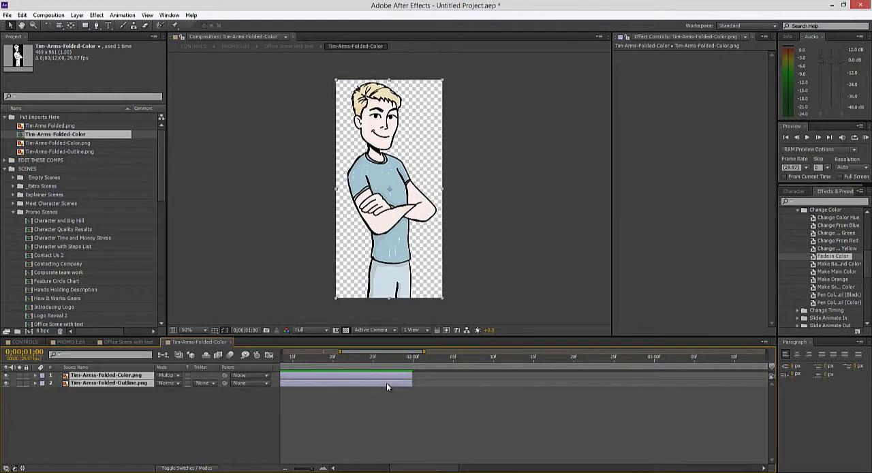
left_click_drag(411, 380, 869, 384)
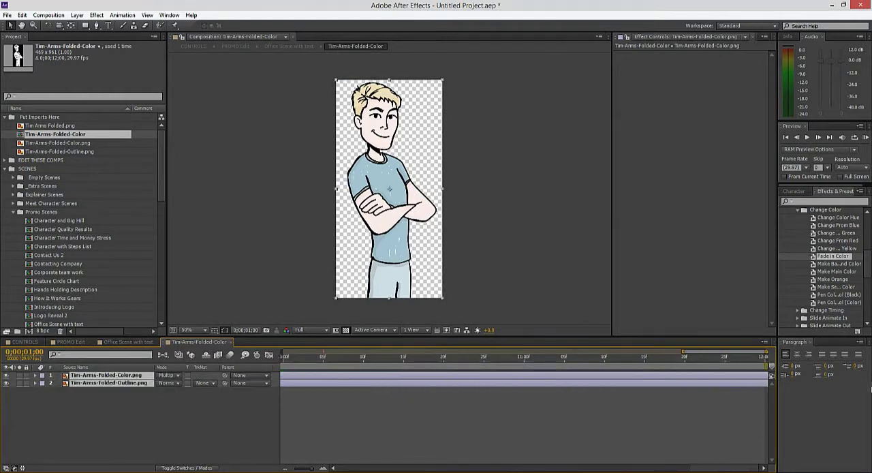
left_click(99, 405)
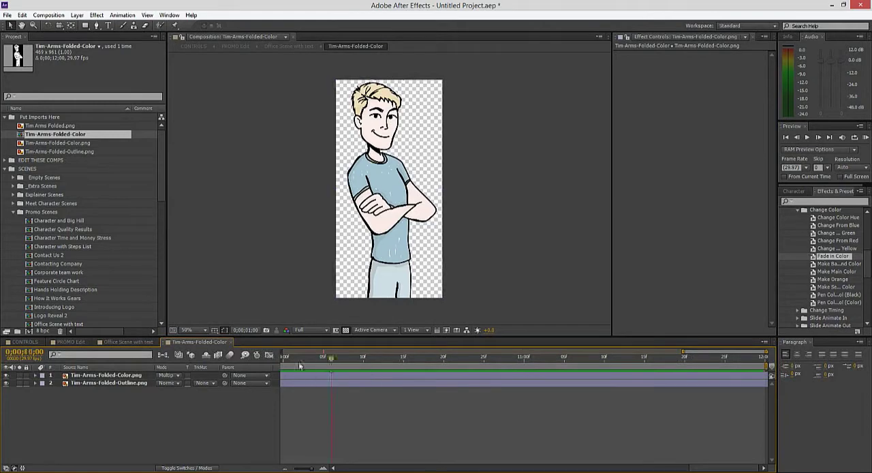
key("Home")
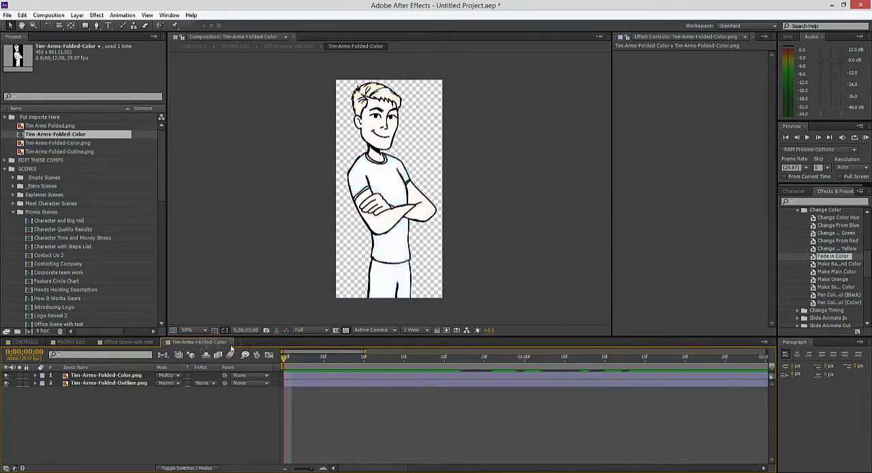
Step: Close the Tim-Arms-Folded-Color timeline and extend its layer in the office scene to the composition's full length
left_click(231, 342)
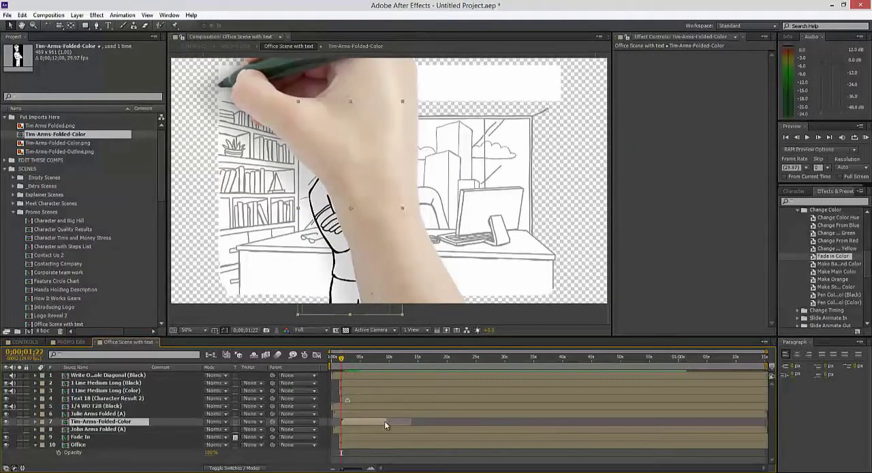
left_click_drag(385, 421, 406, 421)
mouse_move(373, 365)
left_mouse_down()
mouse_move(395, 355)
mouse_move(365, 360)
left_mouse_up()
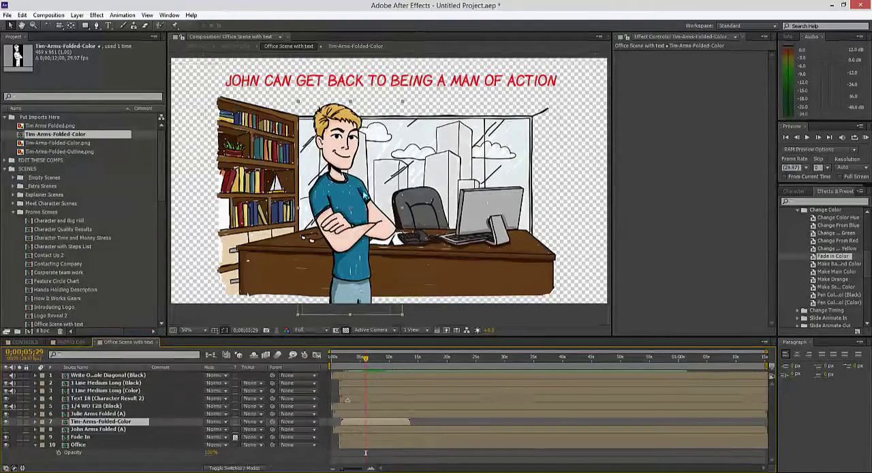
Step: Delete the Tim-Arms-Folded-Color composition from the project
left_click(54, 143)
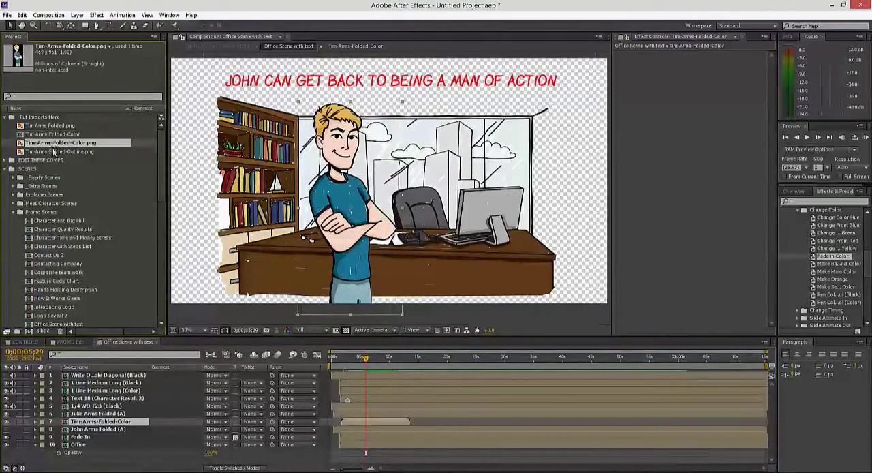
left_click(55, 152, "shift")
left_click(62, 135)
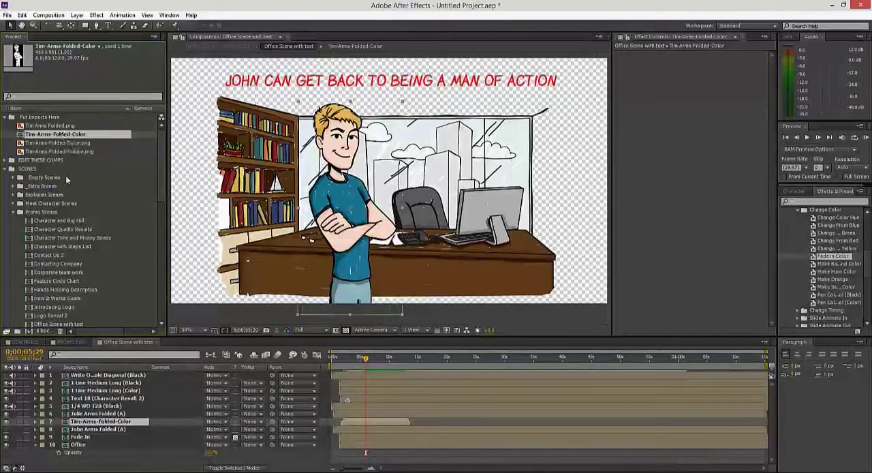
left_click(60, 331)
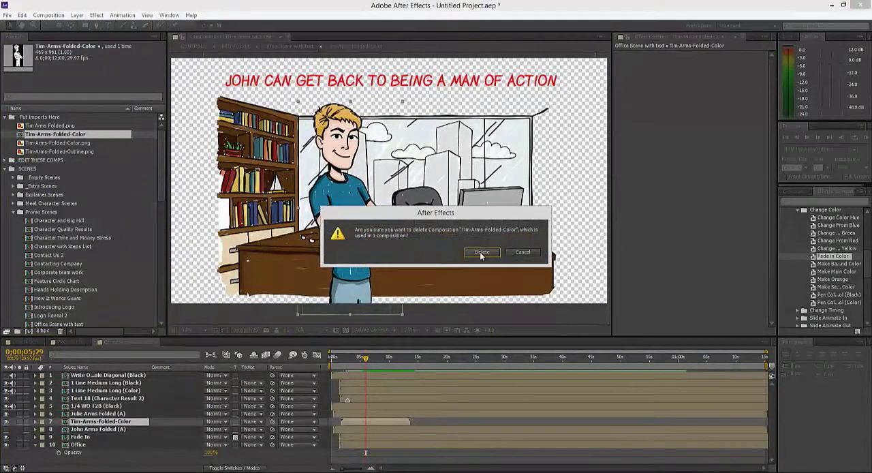
left_click(481, 252)
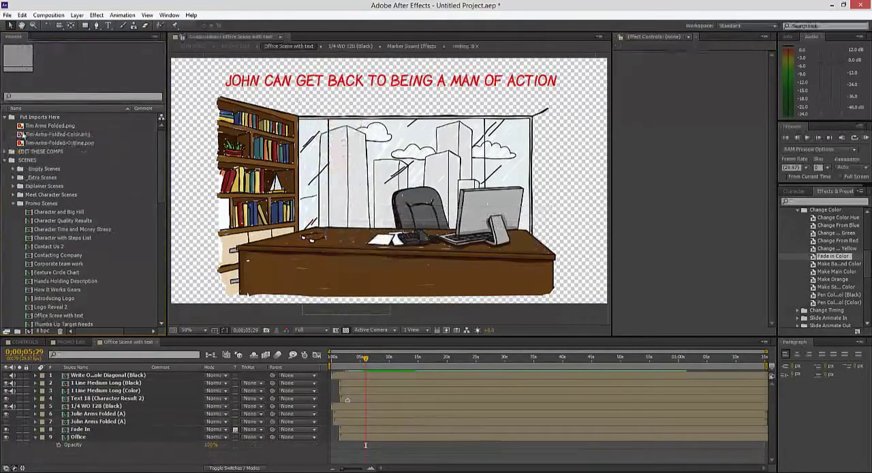
Step: Create a single composition from Tim-Arms-Folded-Color.png and Tim-Arms-Folded-Outline.png with a still duration of 0;02;02;01, using the color image's dimensions
left_click(71, 137)
left_click(67, 142, "shift")
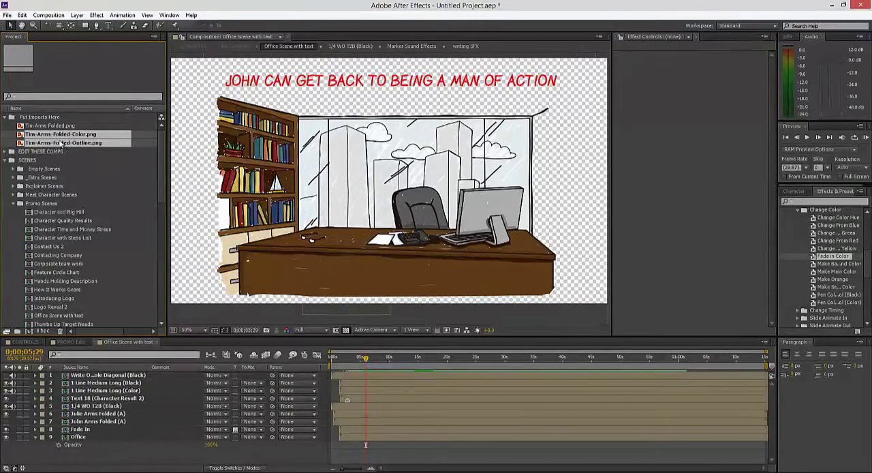
left_click_drag(60, 143, 29, 332)
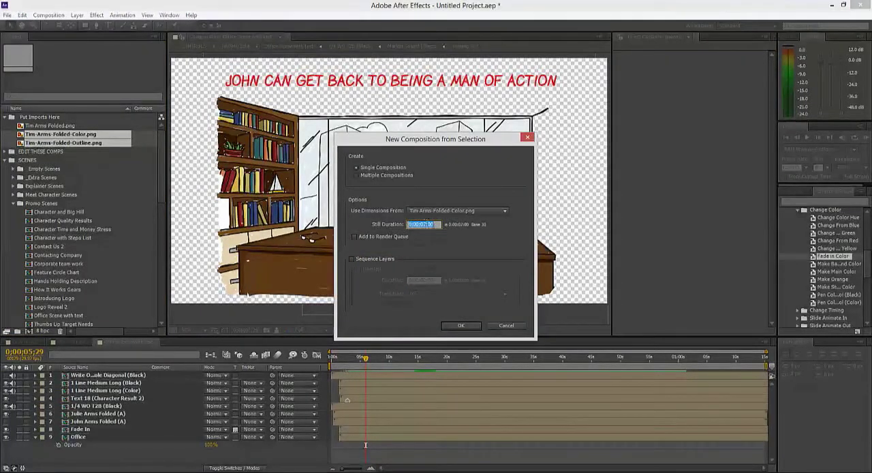
left_click(428, 224)
left_click(455, 326)
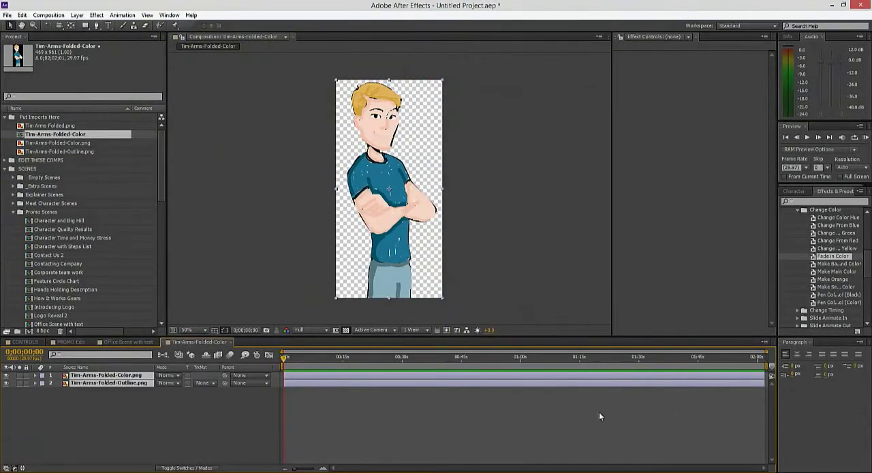
Step: Add the Tim-Arms-Folded-Color composition to the office scene directly above John Arms Folded (A) and position Tim before the desk's left half
left_click(129, 341)
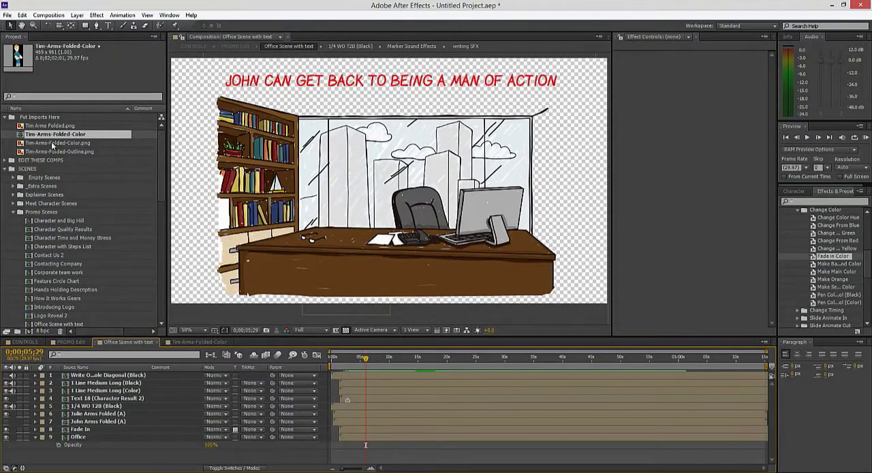
left_click_drag(55, 134, 284, 406)
left_click_drag(379, 188, 355, 199)
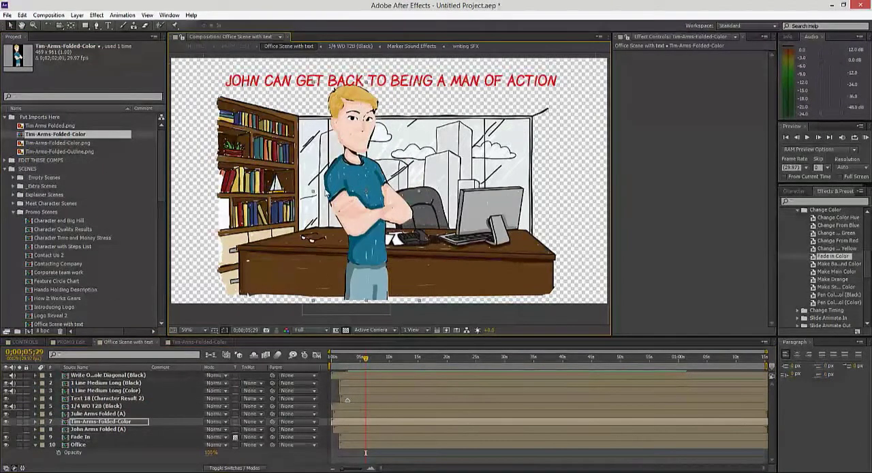
left_click_drag(362, 198, 343, 198)
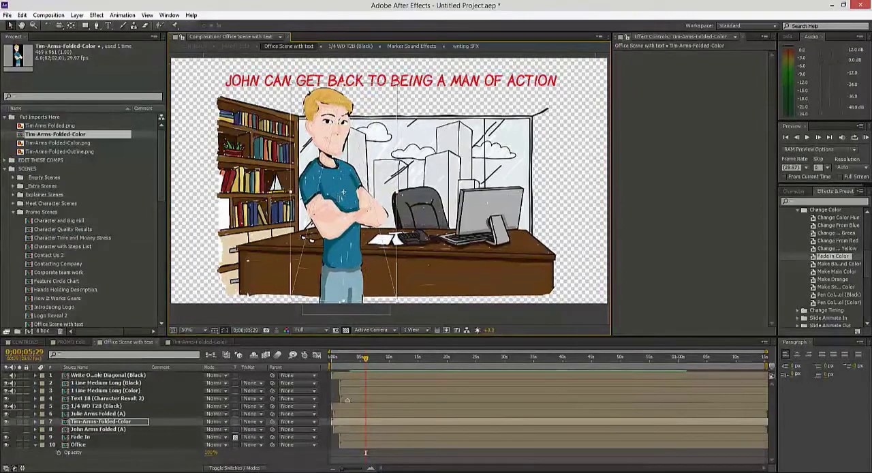
Step: In the Tim-Arms-Folded-Color composition, set the color image's blending mode to Multiply and apply the Fade in Color preset at 0;00;00;00
double_click(95, 422)
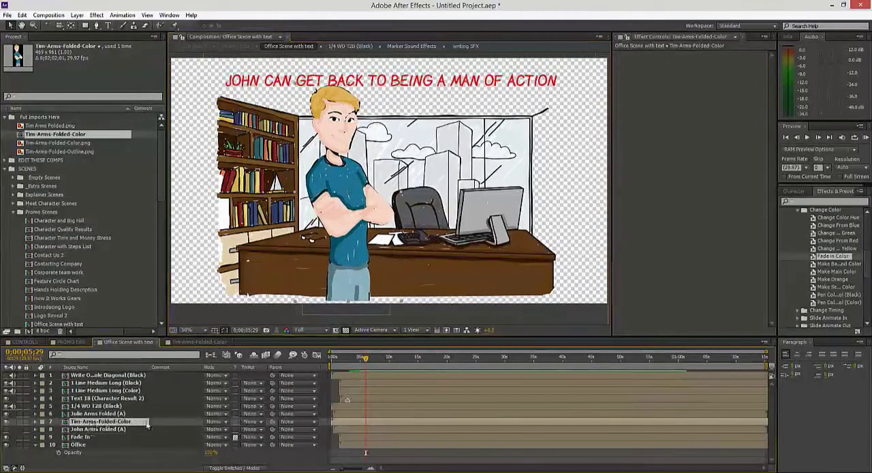
left_click(106, 375)
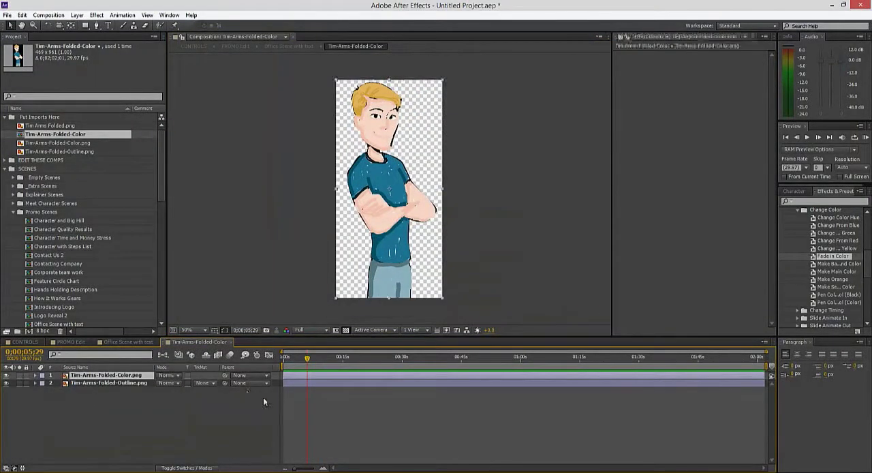
left_click(166, 376)
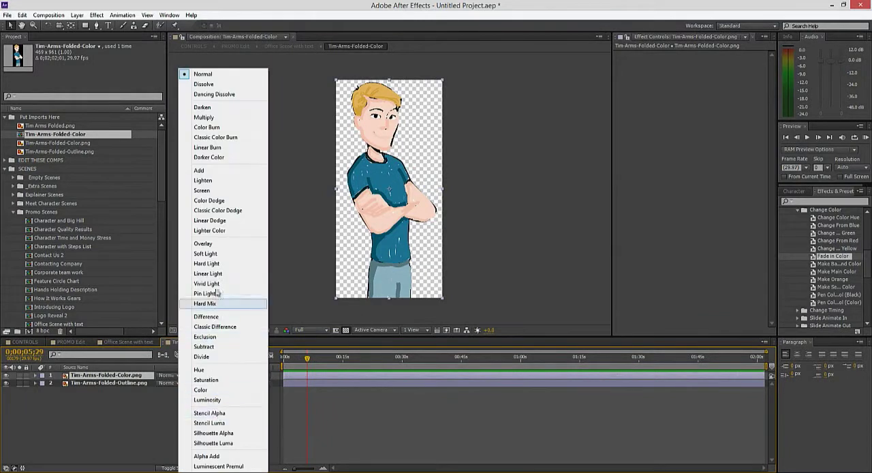
left_click(203, 117)
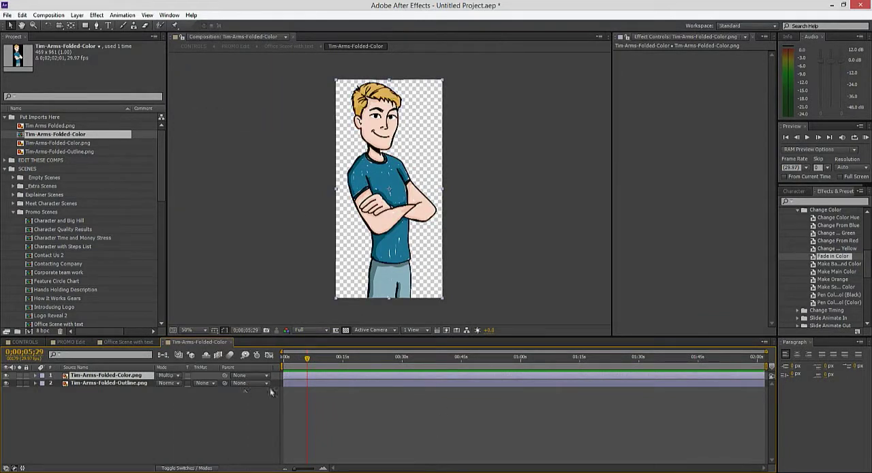
left_click_drag(309, 360, 263, 364)
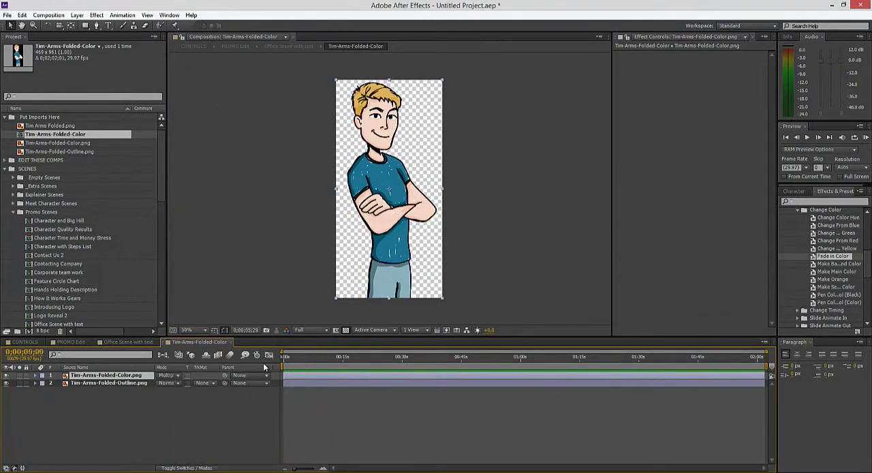
double_click(833, 257)
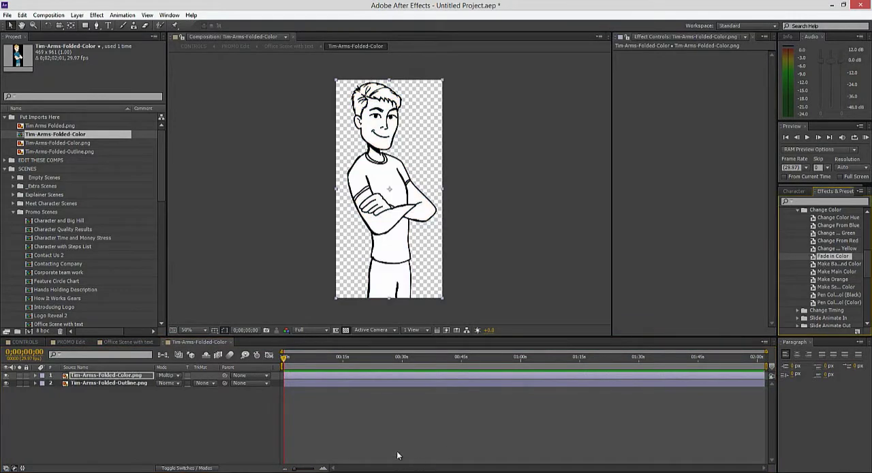
Step: Delay the Tim-Arms-Folded-Color layer in the office scene to start with the Office layer, and lower Tim slightly to the frame's bottom edge
left_click(128, 341)
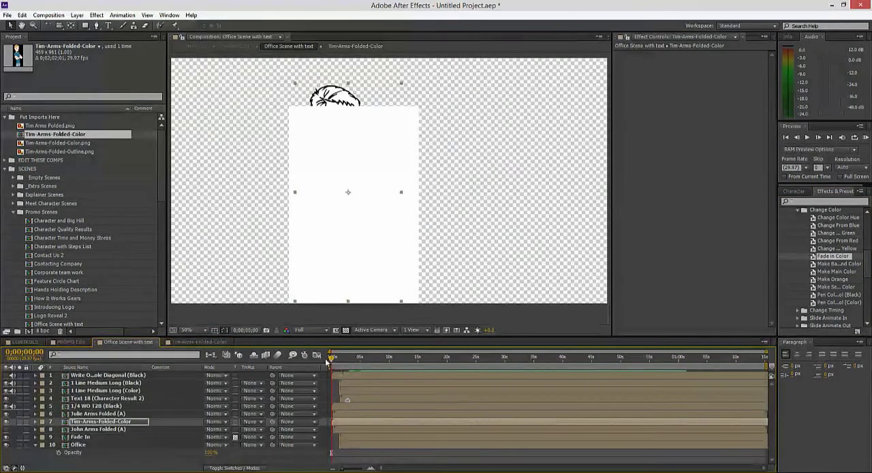
left_click_drag(328, 359, 344, 360)
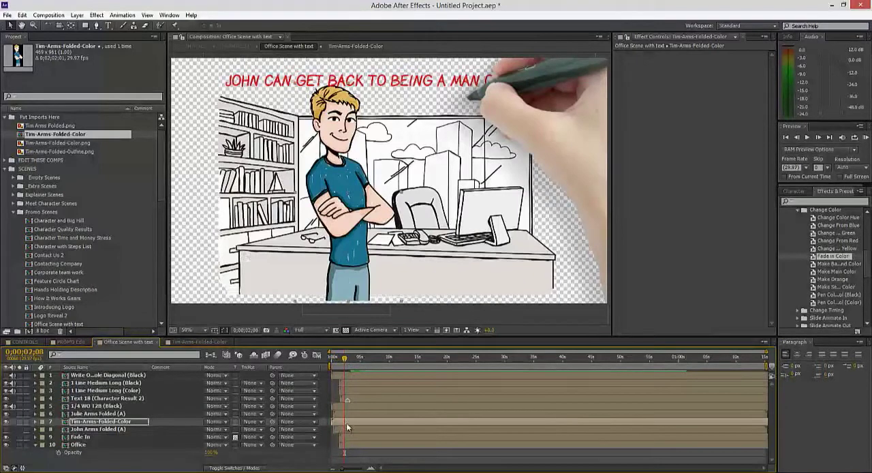
left_click_drag(346, 422, 355, 421)
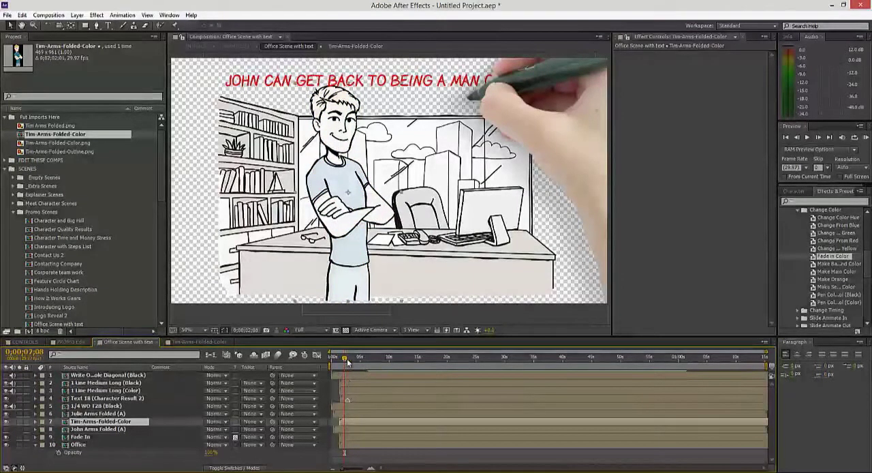
left_click_drag(347, 361, 365, 360)
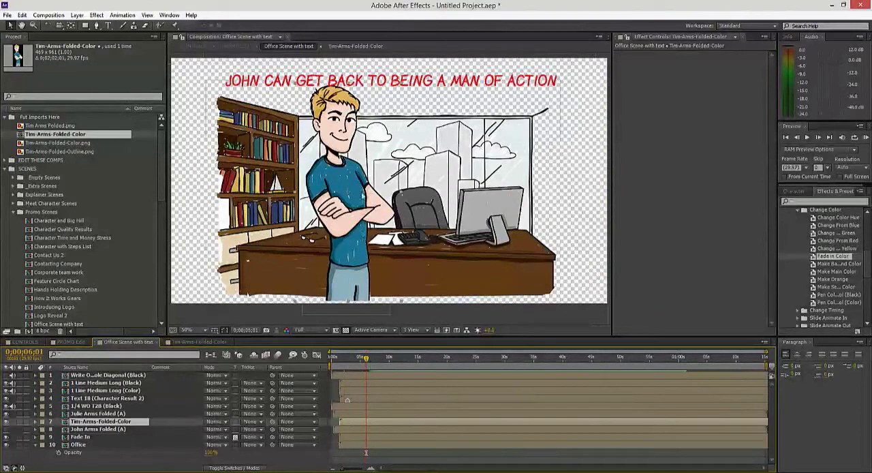
left_click(296, 459)
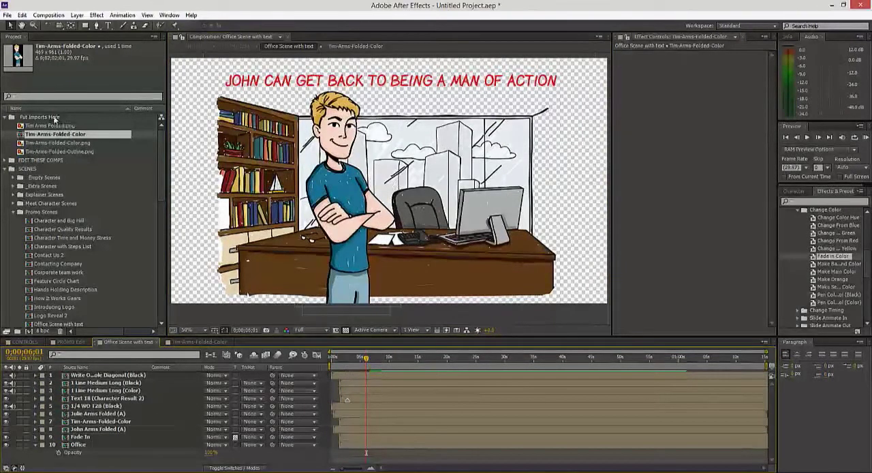
Step: Import the JPEG Tim Arms Folded as footage into the Put Imports Here folder
left_click(54, 119)
left_click(6, 15)
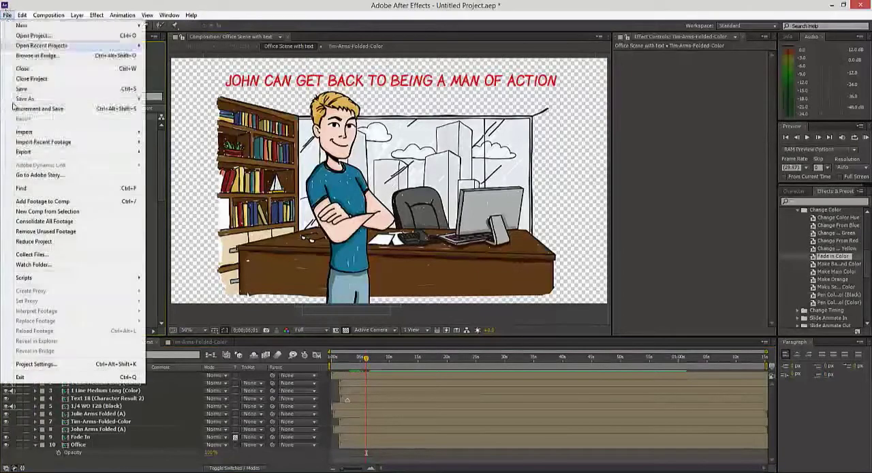
mouse_move(30, 132)
left_click(198, 131)
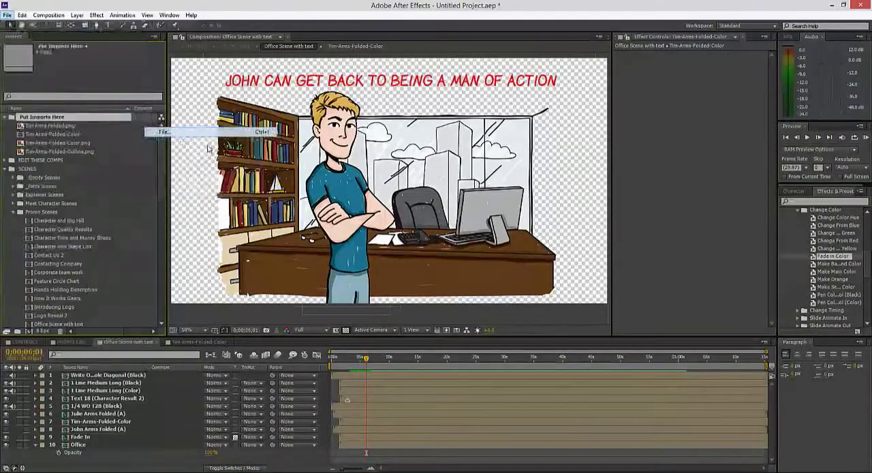
left_click(312, 62)
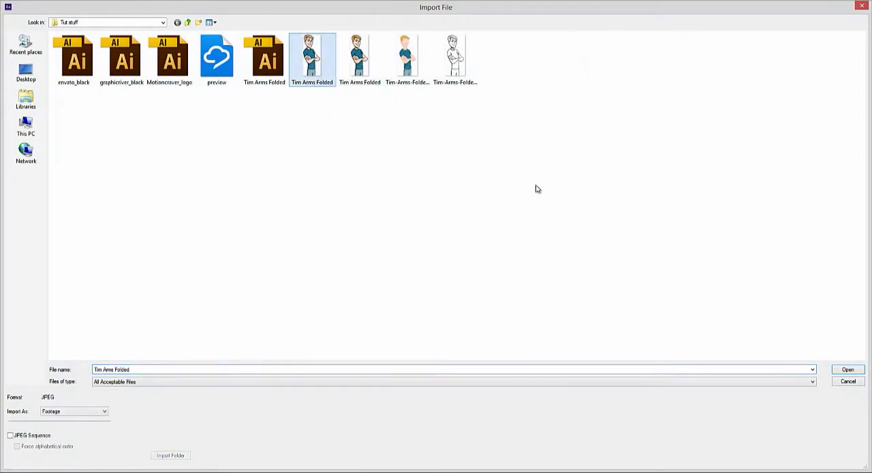
left_click(847, 370)
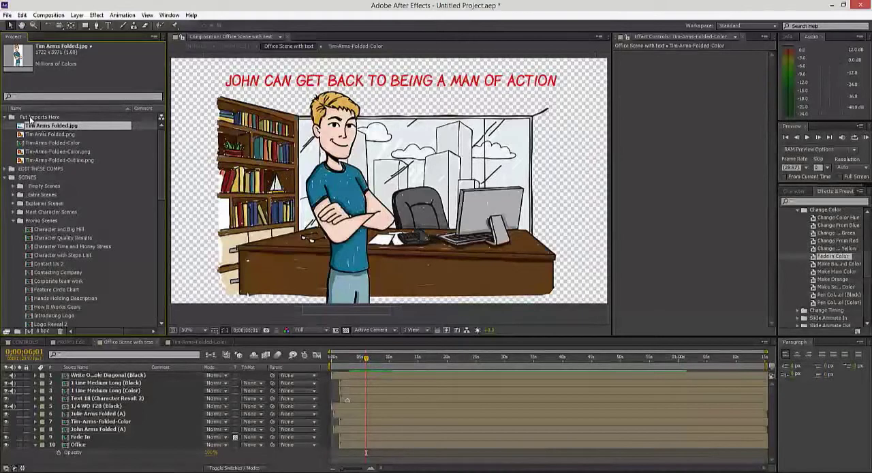
Step: Add Tim Arms Folded.jpg to the office scene directly above the Tim-Arms-Folded-Color layer and scale it to 22%
left_click_drag(47, 130, 84, 421)
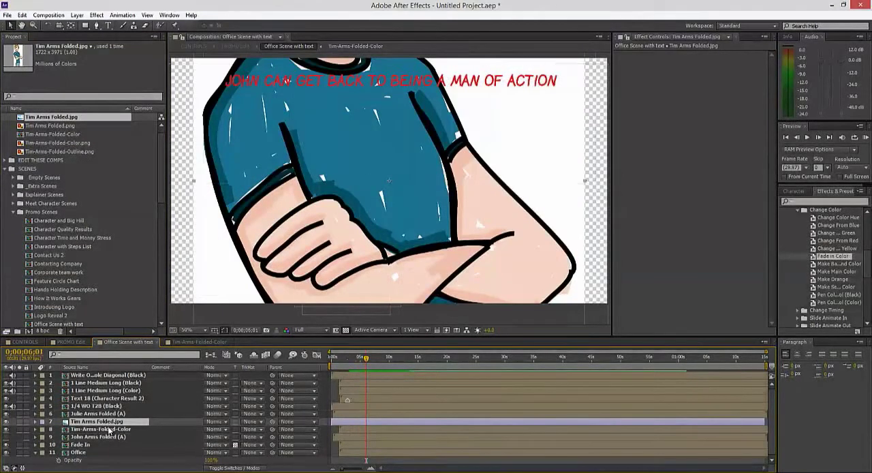
key("s")
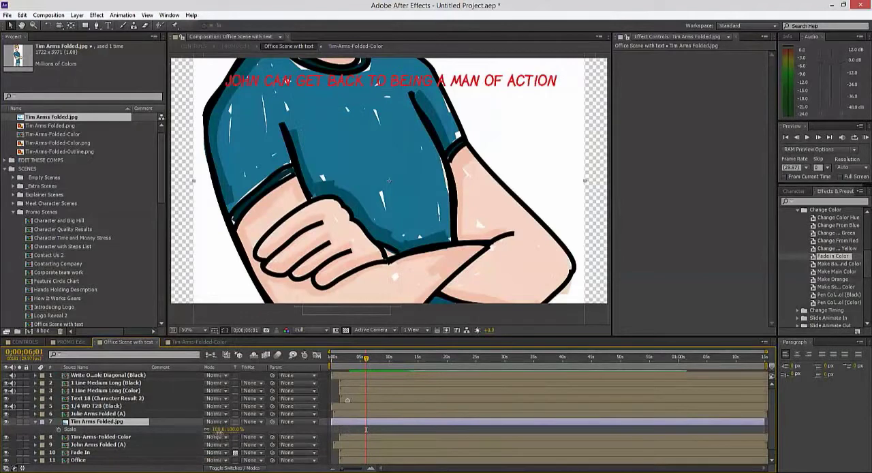
left_click(219, 429)
type("15")
key("Return")
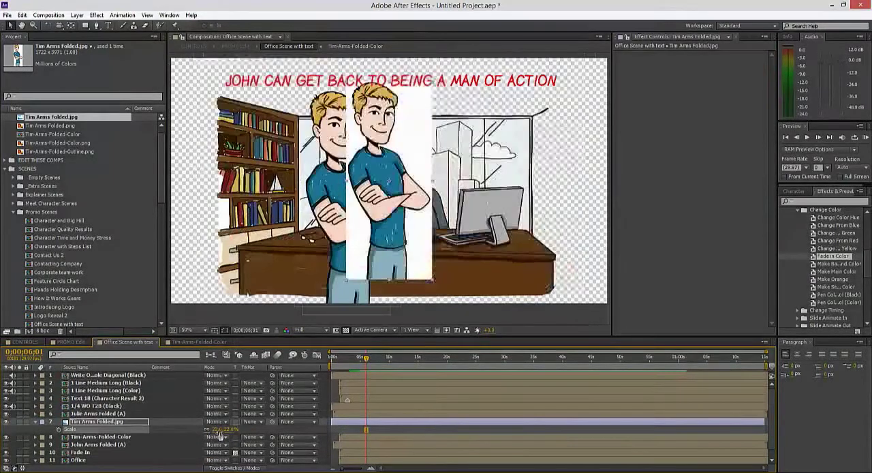
Step: Hide the Tim-Arms-Folded-Color layer and position the JPEG of Tim in front of the desk's left end, beside the bookshelf
left_click_drag(386, 180, 350, 198)
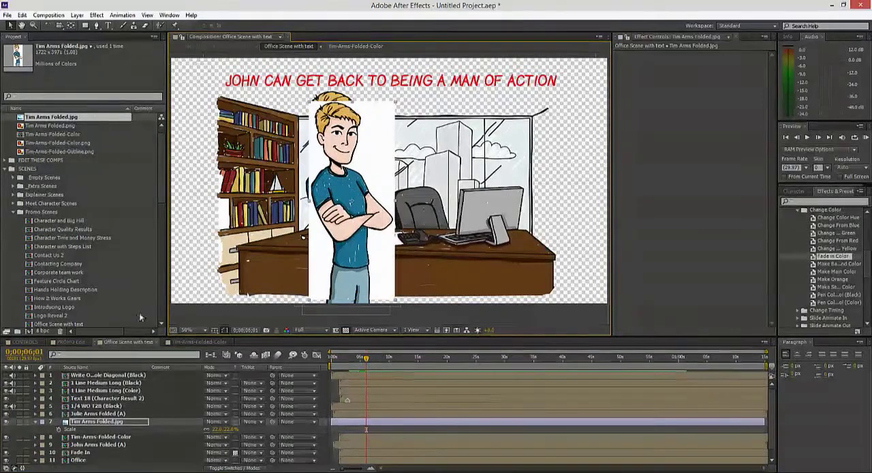
left_click(6, 437)
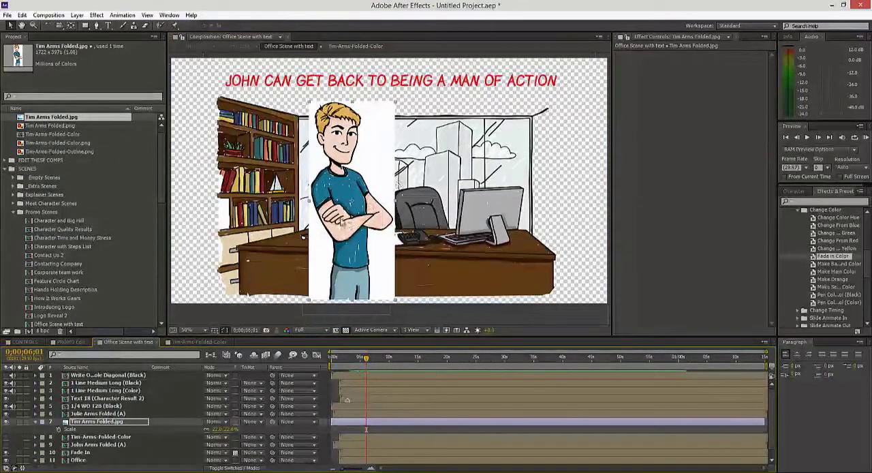
left_click_drag(344, 223, 310, 224)
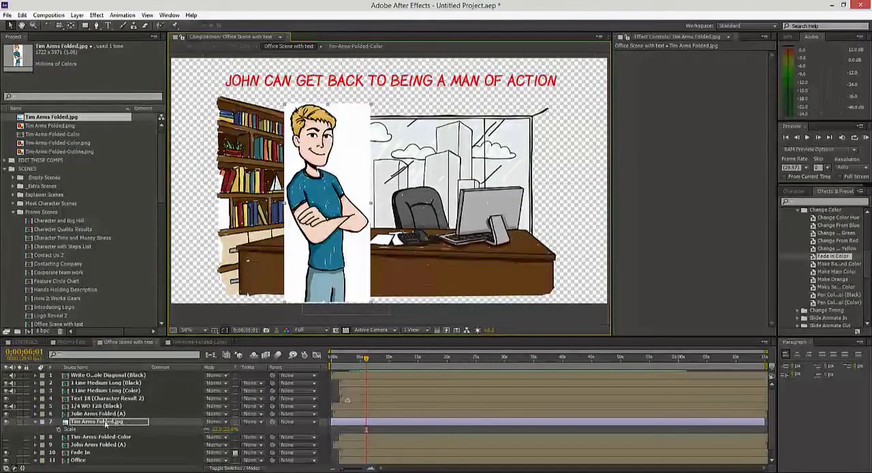
left_click(36, 423)
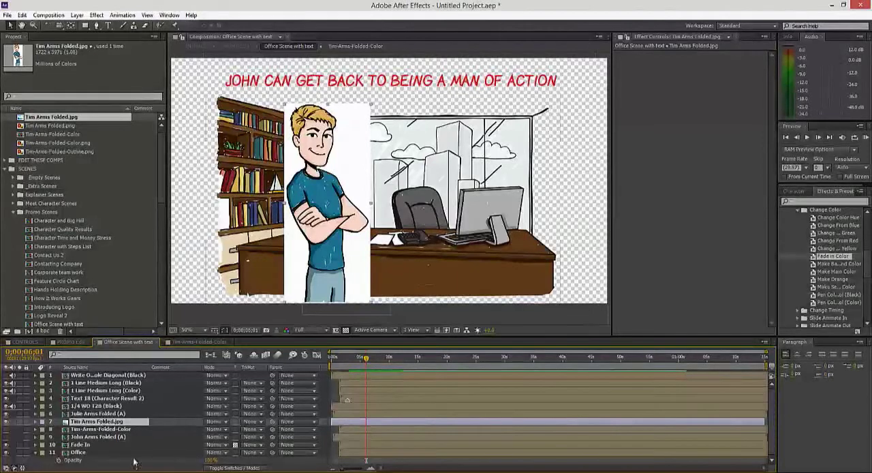
Step: Apply a Luma Key to Tim Arms Folded.jpg with Key Out Brighter and raise the threshold so only the white background is removed
left_click(97, 15)
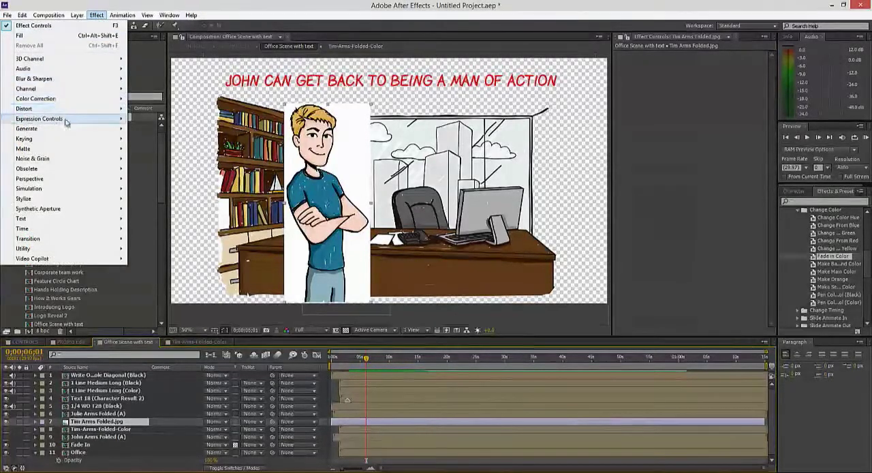
mouse_move(58, 139)
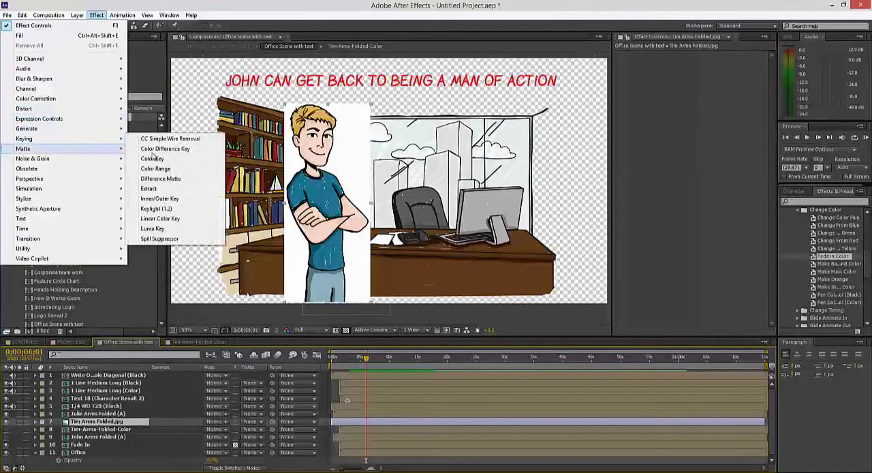
left_click(153, 228)
left_click(723, 63)
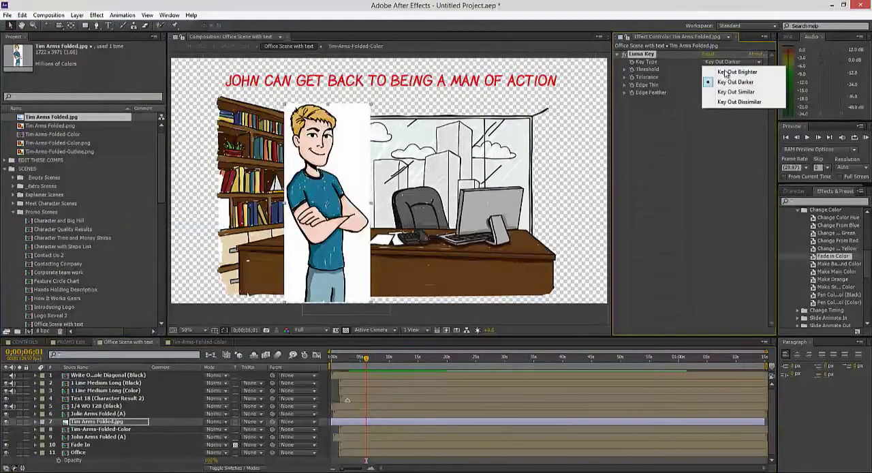
left_click(734, 69)
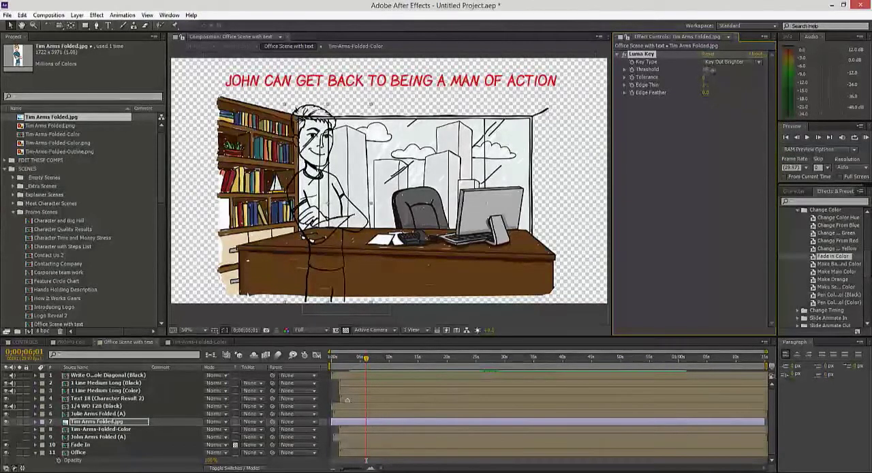
mouse_move(709, 70)
left_mouse_down()
mouse_move(711, 76)
mouse_move(702, 71)
left_mouse_up()
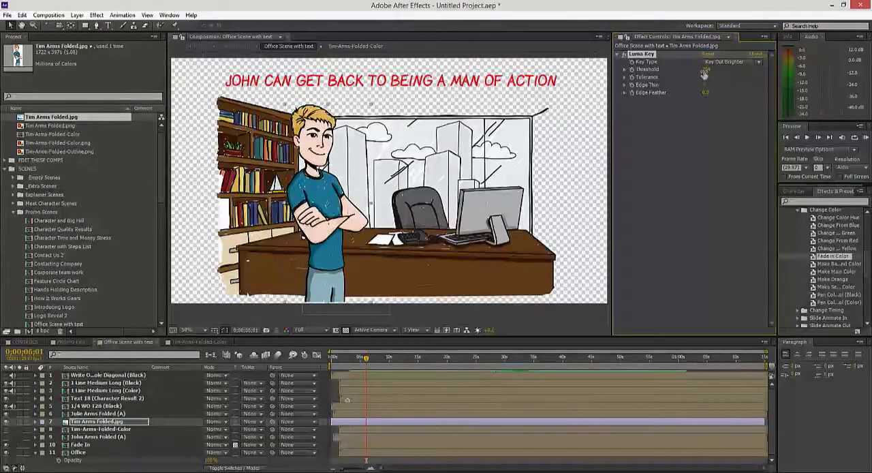
left_click_drag(710, 74, 708, 73)
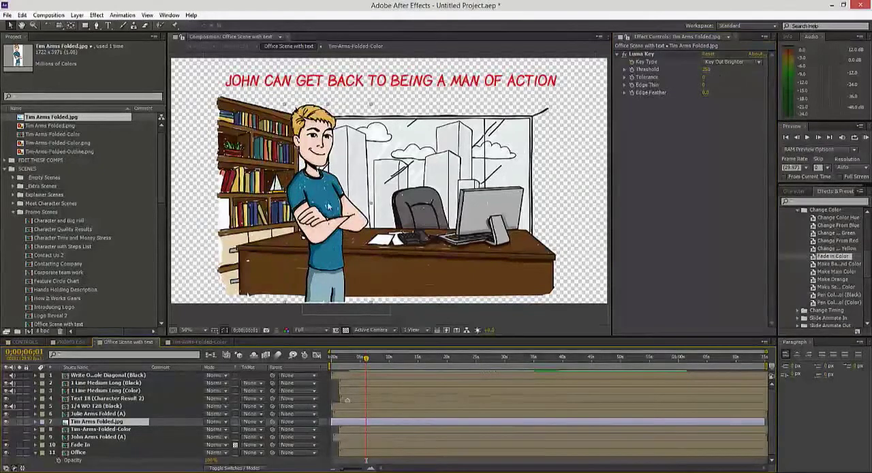
Step: Nudge Tim Arms Folded.jpg slightly toward the desk and pre-compose it as Tim Arms Folded.jpg Comp 1, moving all attributes and opening the new composition
left_click(323, 230)
left_click_drag(323, 233, 325, 228)
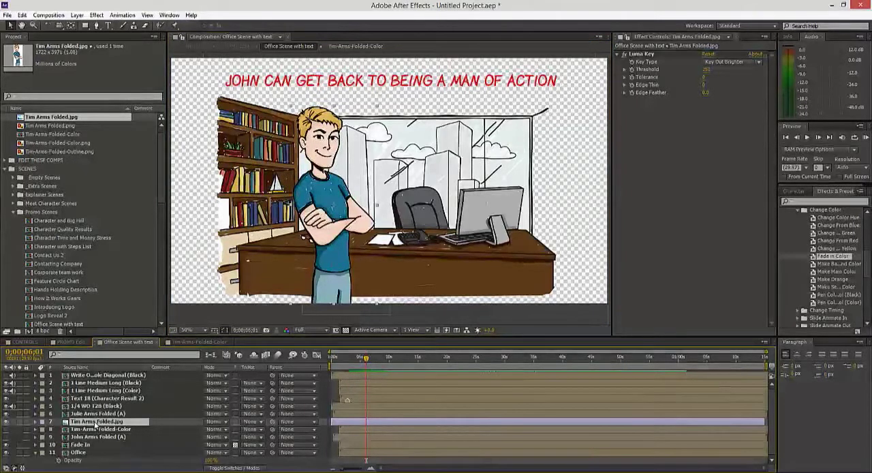
left_click(97, 422)
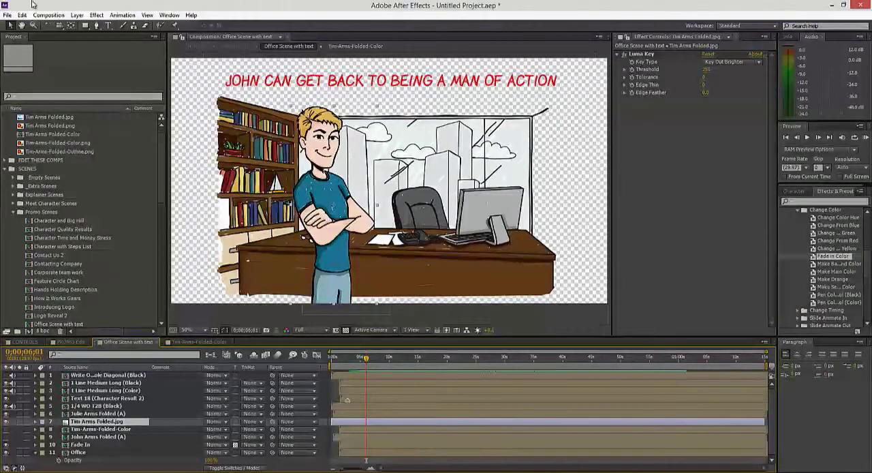
left_click(77, 14)
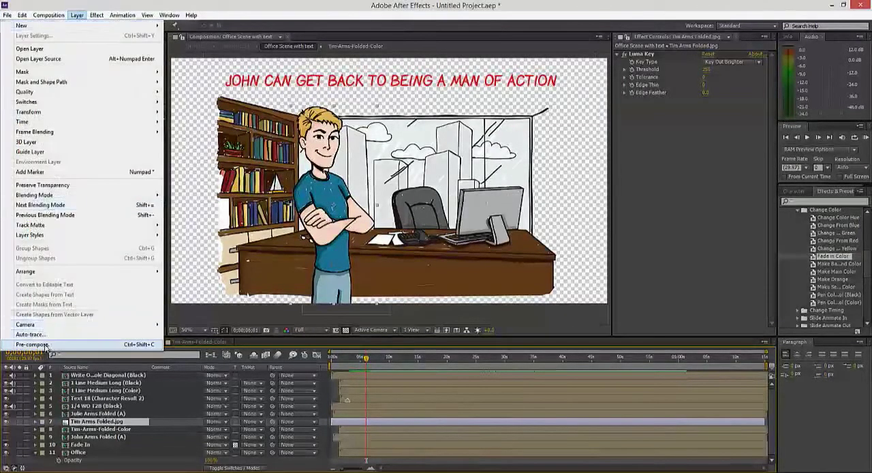
left_click(44, 344)
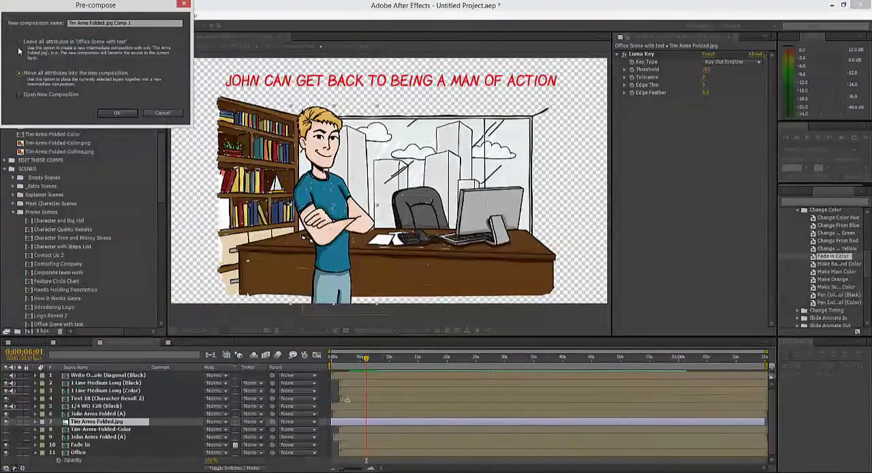
left_click(20, 44)
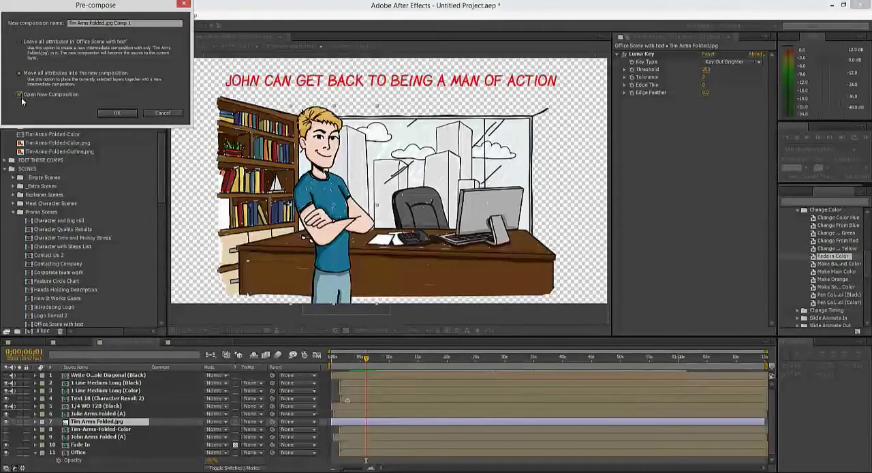
left_click(113, 115)
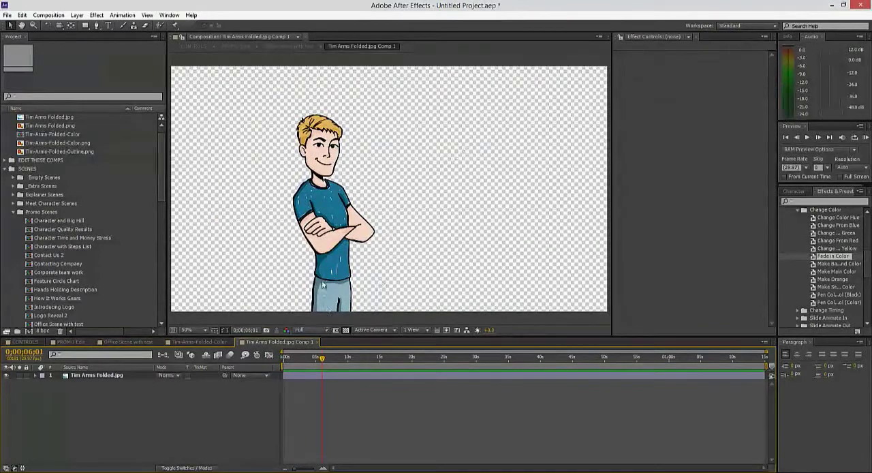
Step: Add a new empty shape layer to Tim Arms Folded.jpg Comp 1
scroll(340, 203, "down", 2)
scroll(340, 204, "up", 2)
key("g")
left_click(371, 426)
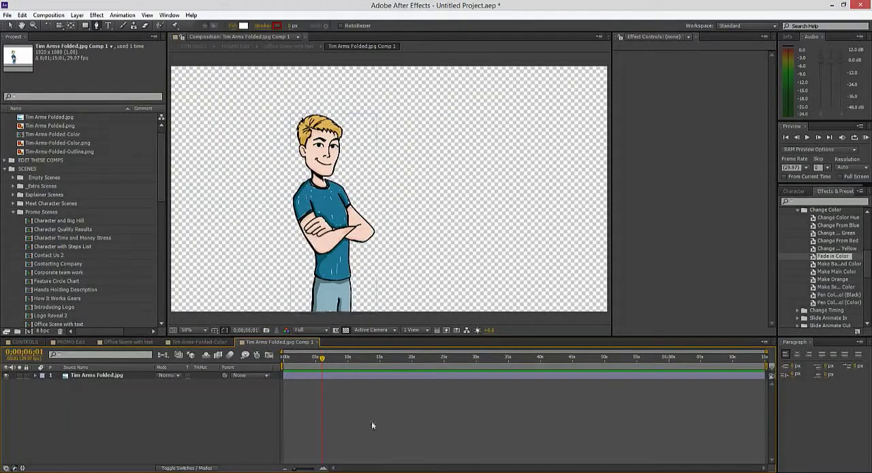
left_click(77, 15)
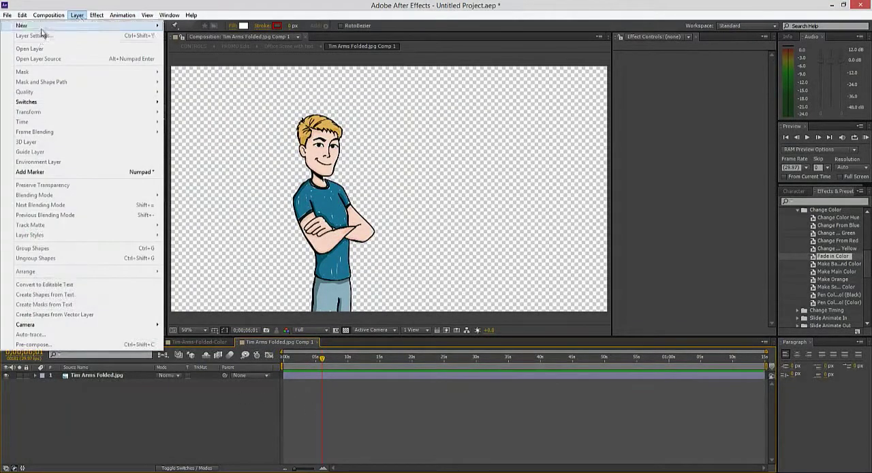
mouse_move(42, 28)
left_click(193, 75)
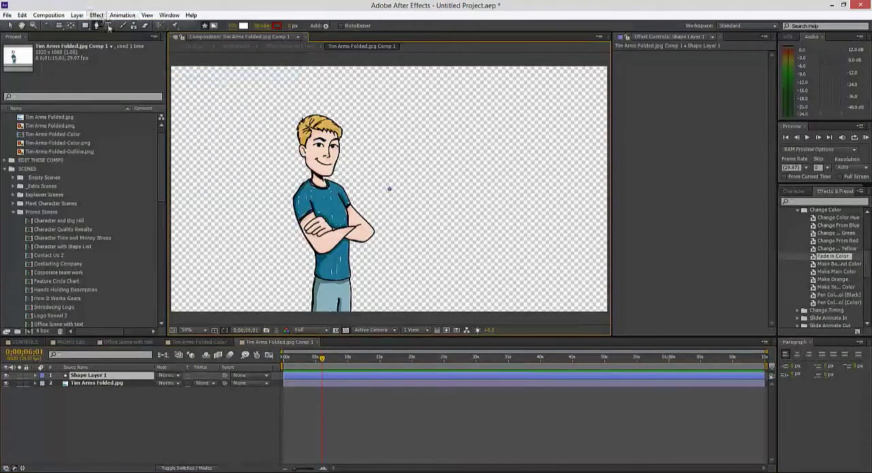
Step: Trace Tim's silhouette on the shape layer with the Pen tool, from the face over the hair, down his back and around the legs
left_click(96, 26)
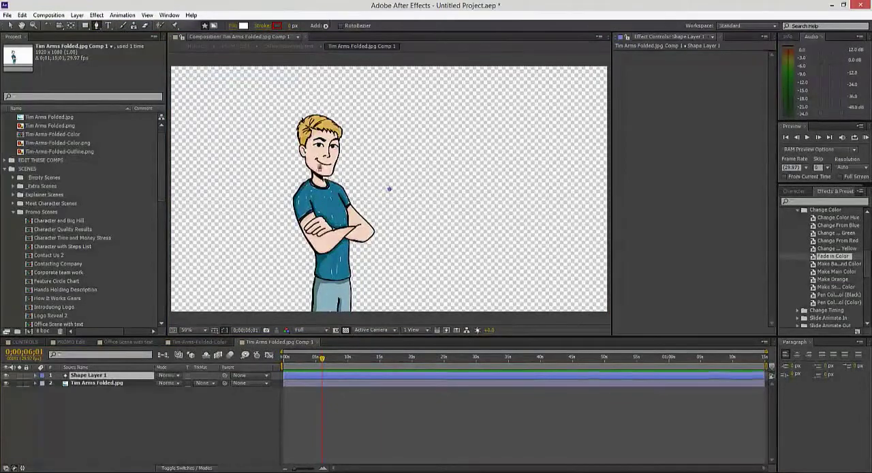
scroll(337, 171, "up", 1)
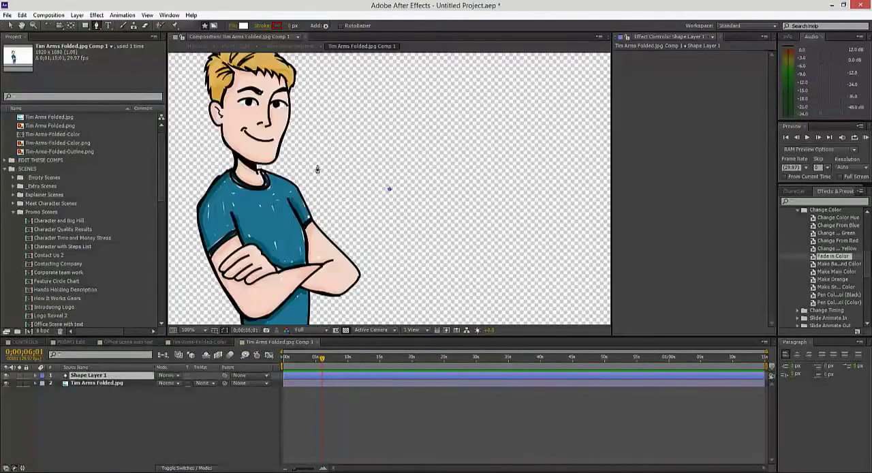
left_click_drag(311, 131, 402, 172)
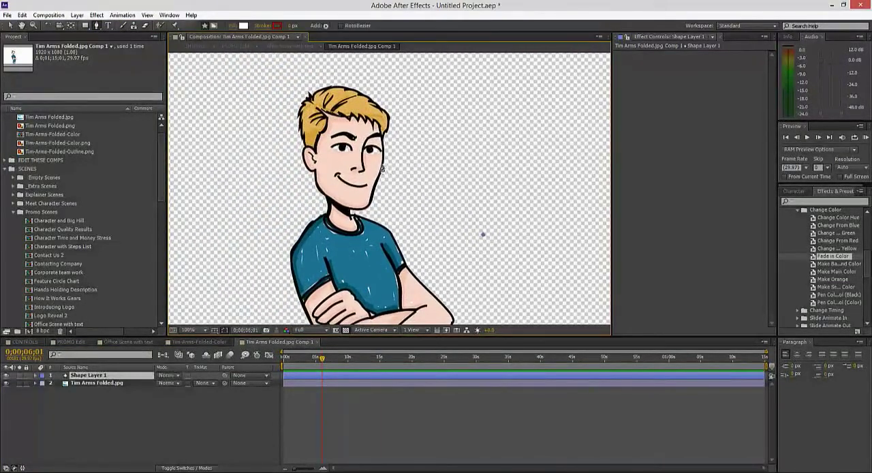
key("Return")
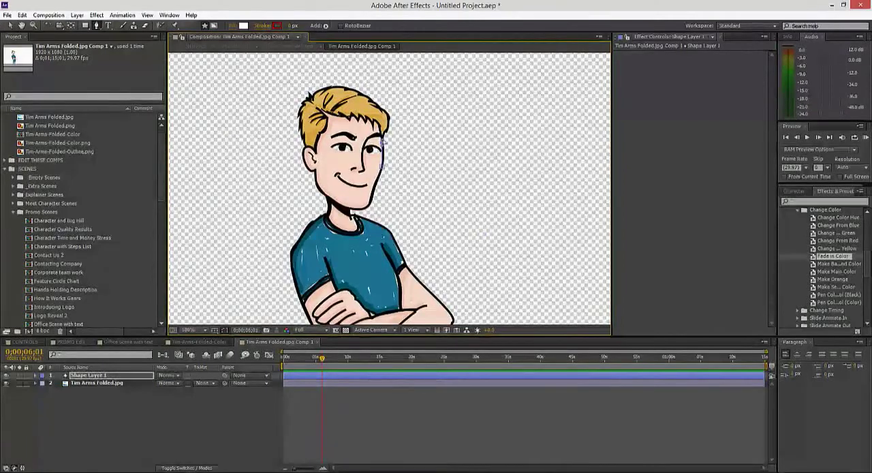
left_click_drag(382, 139, 387, 130)
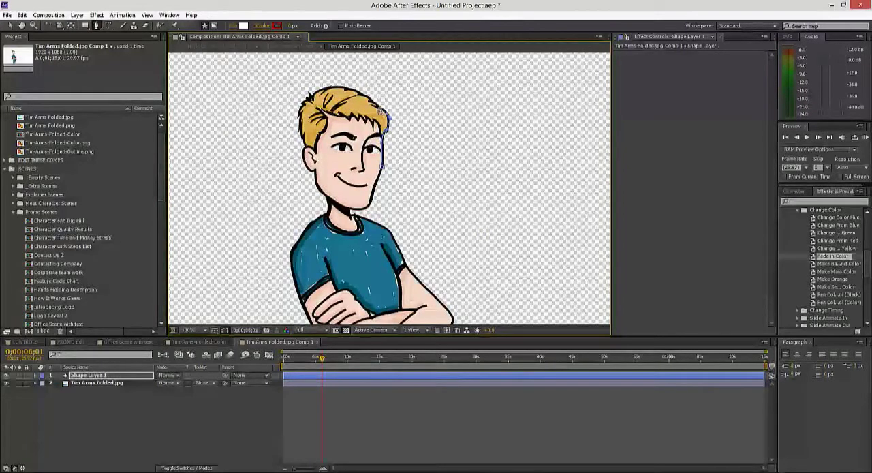
left_click_drag(355, 92, 320, 90)
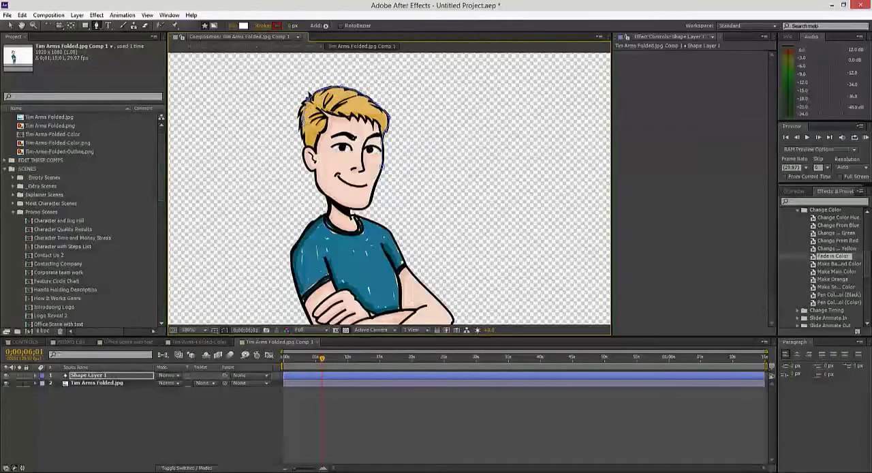
left_click(305, 158)
left_click_drag(317, 169, 318, 177)
left_click_drag(331, 202, 328, 217)
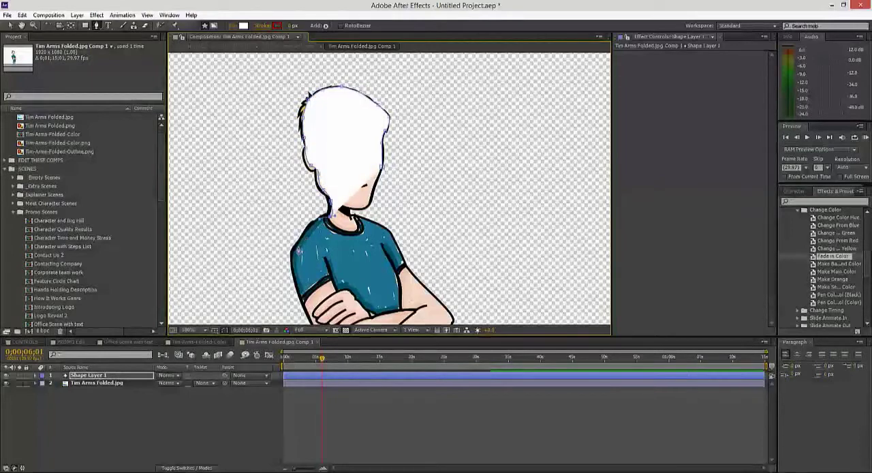
left_click_drag(298, 250, 297, 264)
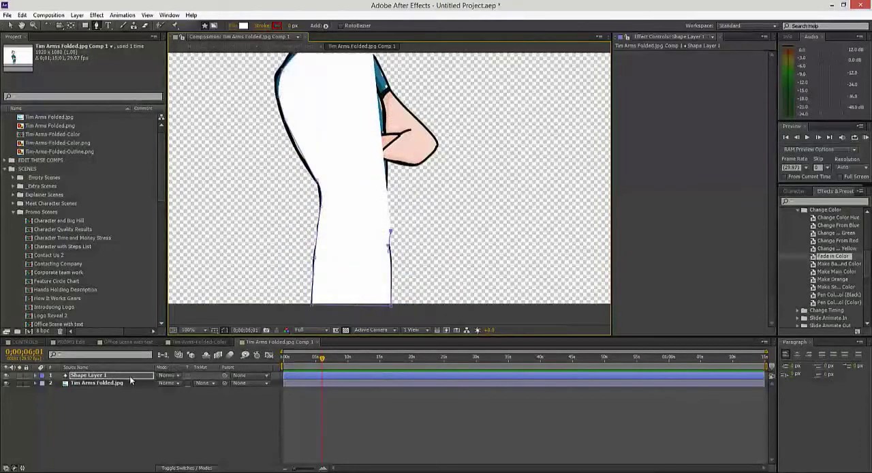
Step: Hide the shape layer's fill from view and finish the outline along the waist, folded arms, sleeve, shoulder and neck, closing it at the face
left_click(5, 374)
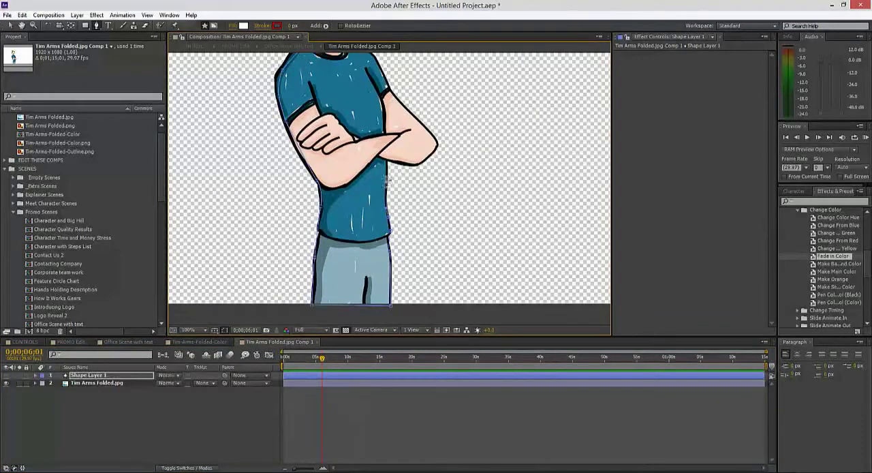
mouse_move(411, 165)
left_mouse_down()
mouse_move(437, 150)
mouse_move(424, 171)
left_mouse_up()
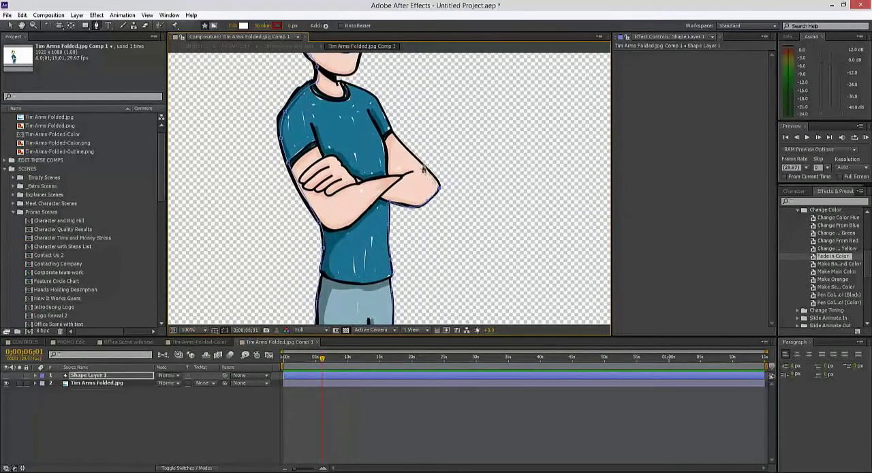
left_click(411, 158)
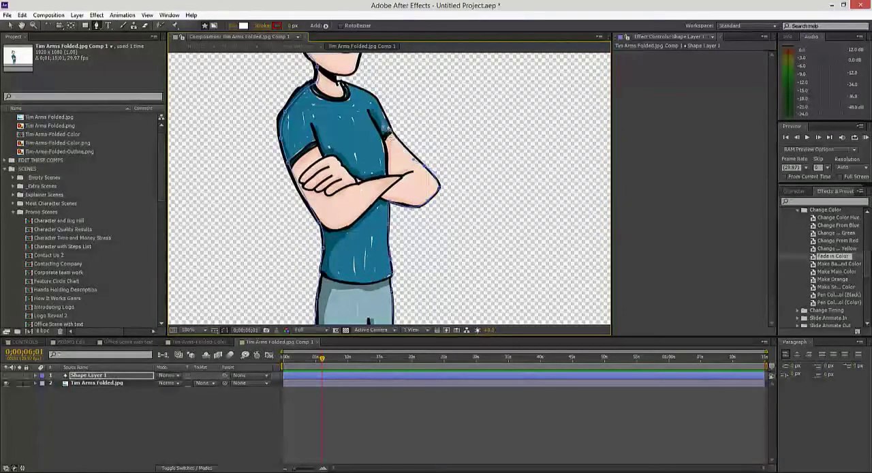
left_click_drag(387, 134, 386, 175)
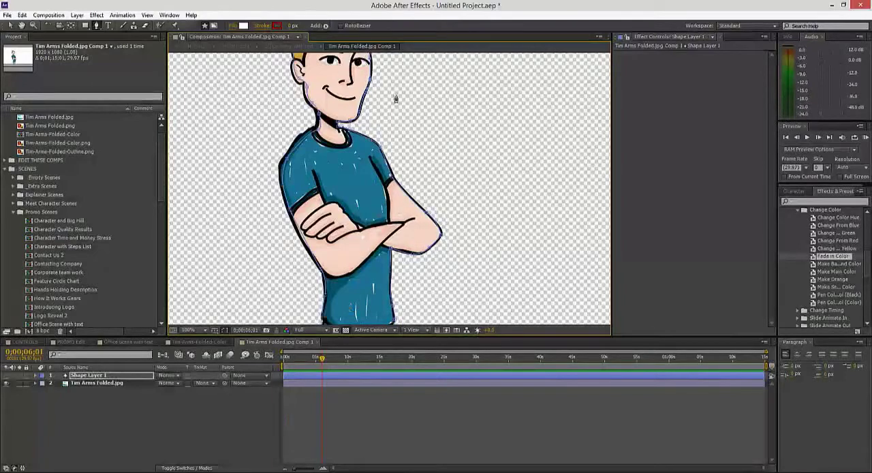
scroll(372, 199, "down", 2)
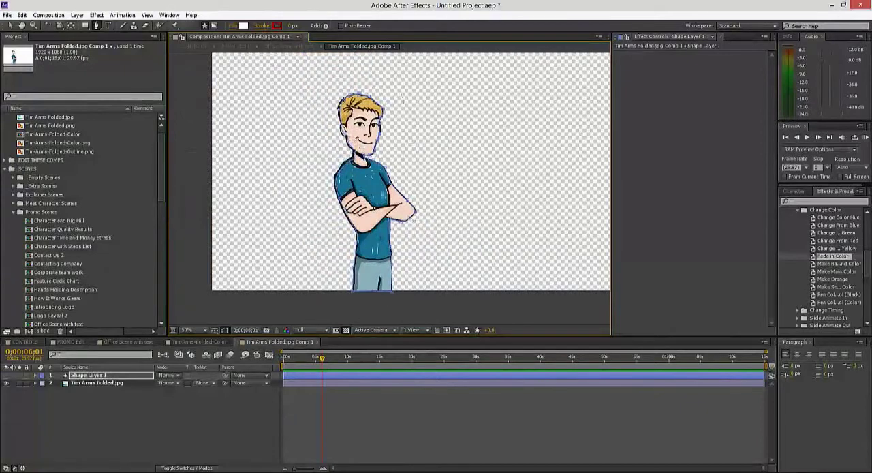
Step: Show the shape layer again and move it beneath Tim Arms Folded.jpg so it backs the figure
left_click(6, 375)
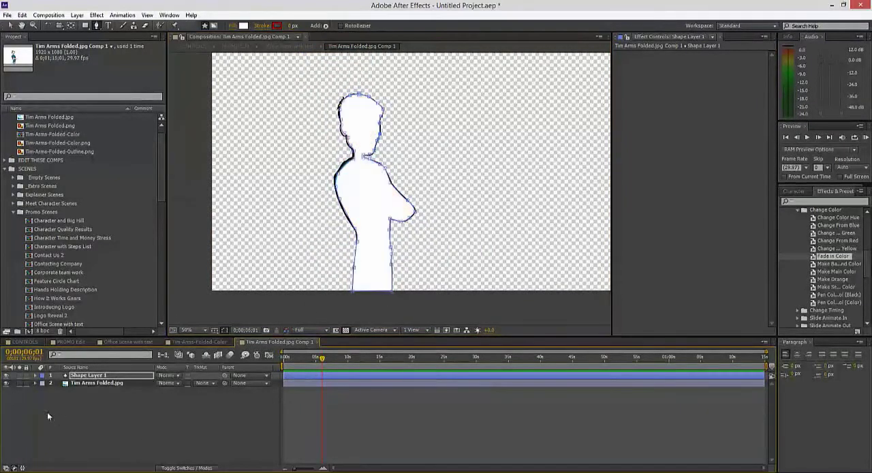
left_click_drag(84, 377, 83, 389)
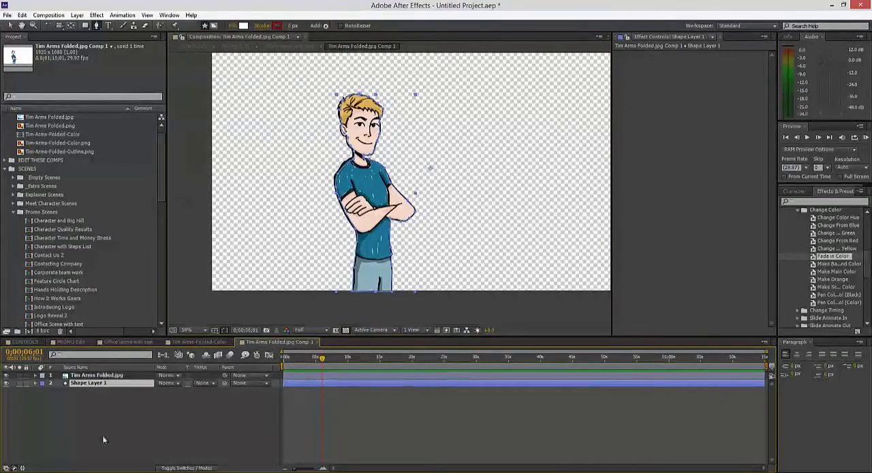
left_click(100, 375)
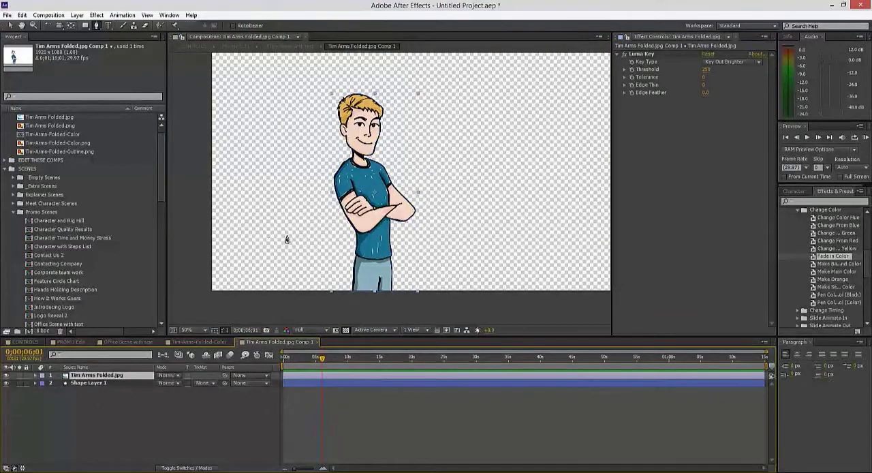
scroll(287, 239, "up", 2)
scroll(301, 226, "down", 1)
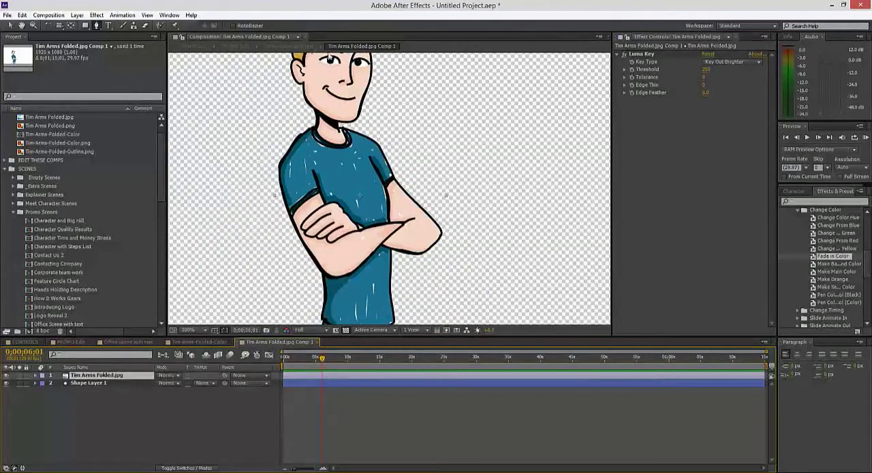
Step: Keep the shape layer's fill white (FFFFFF) and set the stroke width to 0 px
left_click(90, 385)
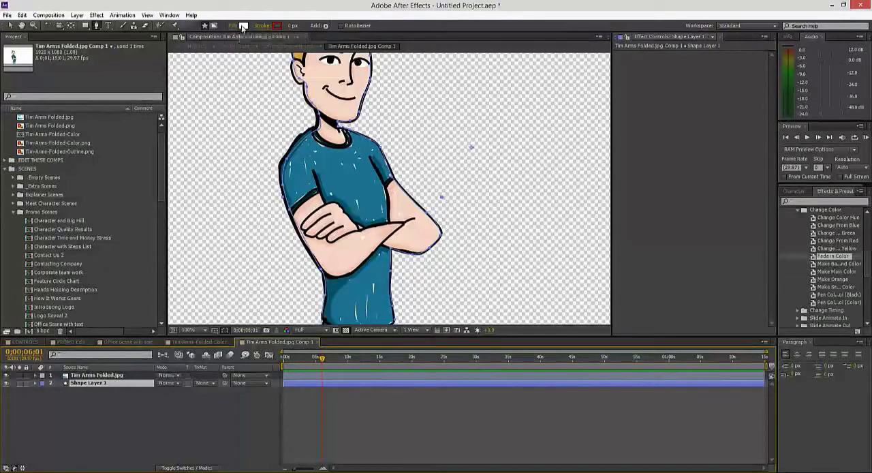
left_click(242, 25)
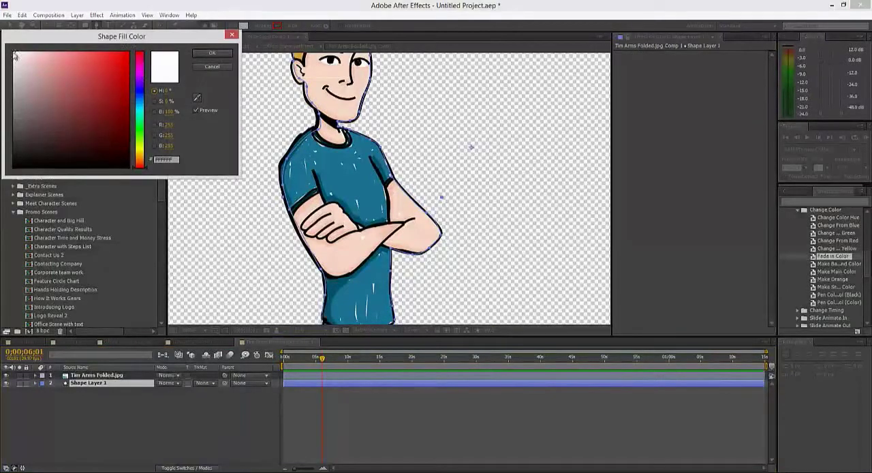
left_click(206, 55)
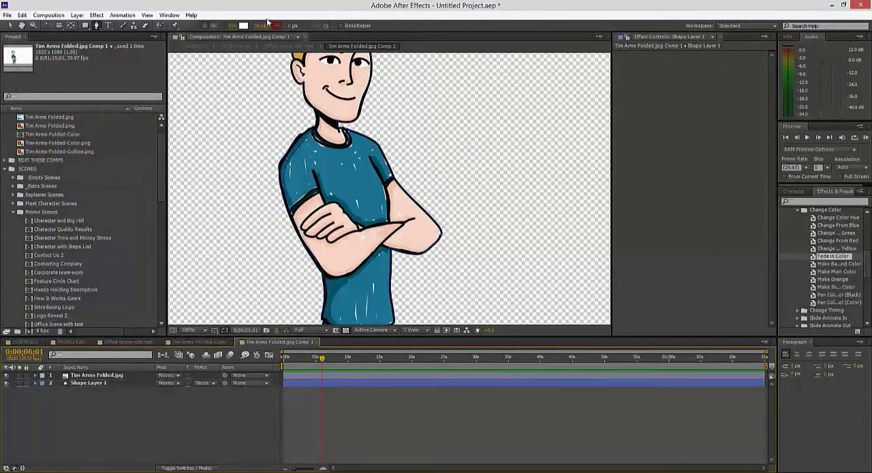
left_click(292, 26)
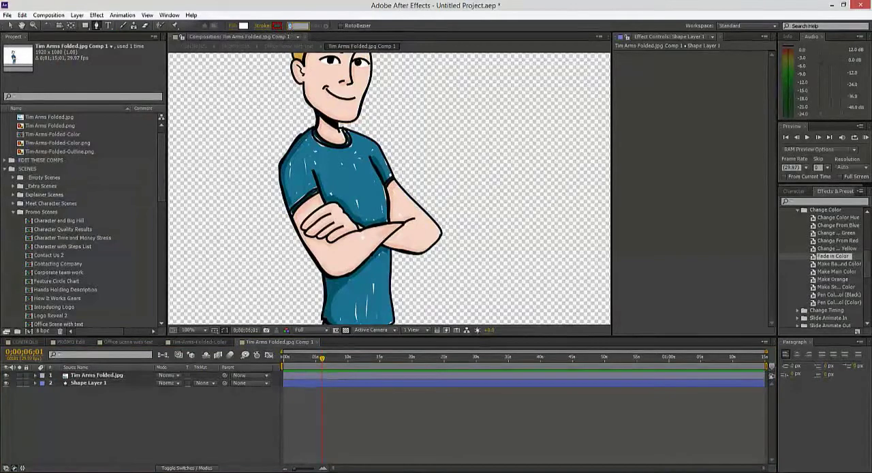
type("0")
key("Return")
left_click(386, 412)
scroll(387, 123, "down", 1)
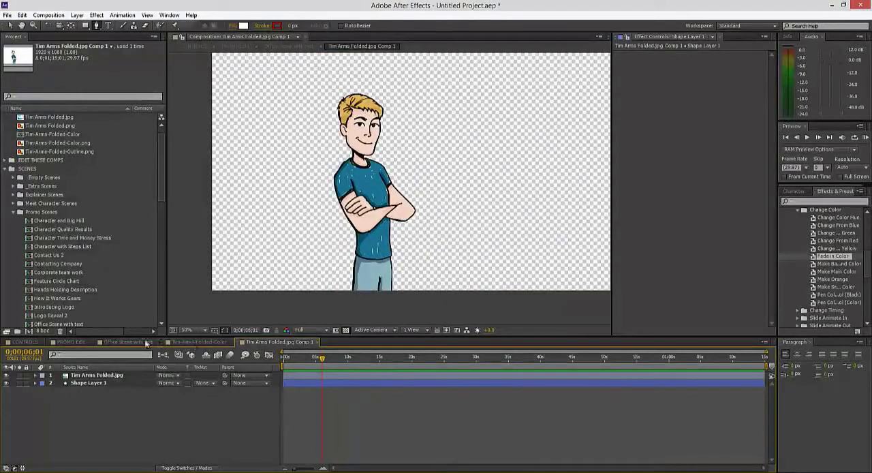
Step: Return to the Office Scene with text composition and check the white-backed Tim up close and at earlier times, ending at 0;00;02;29
left_click(133, 341)
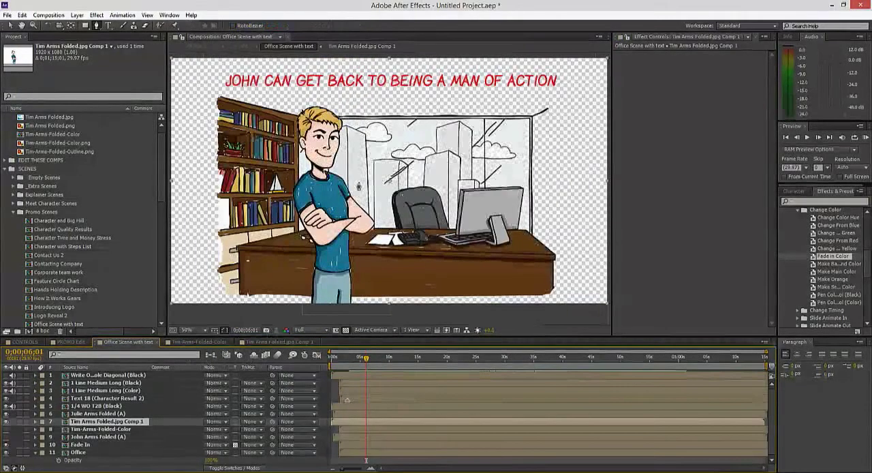
scroll(370, 179, "up", 1)
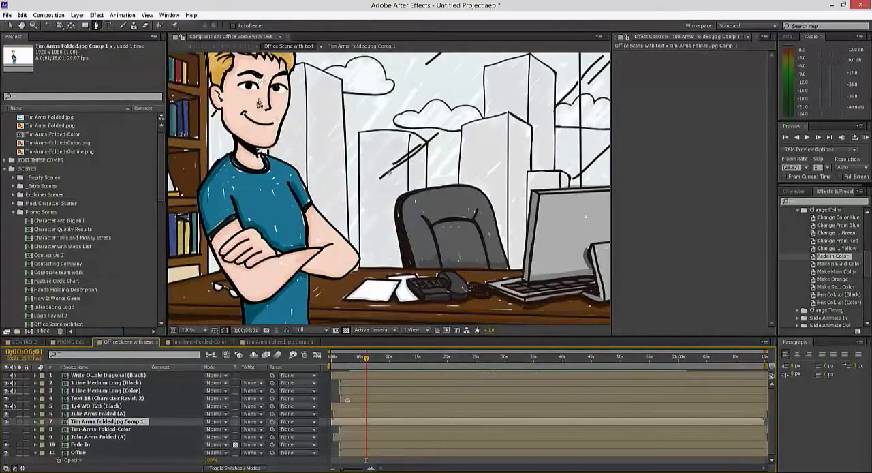
left_click_drag(369, 362, 342, 359)
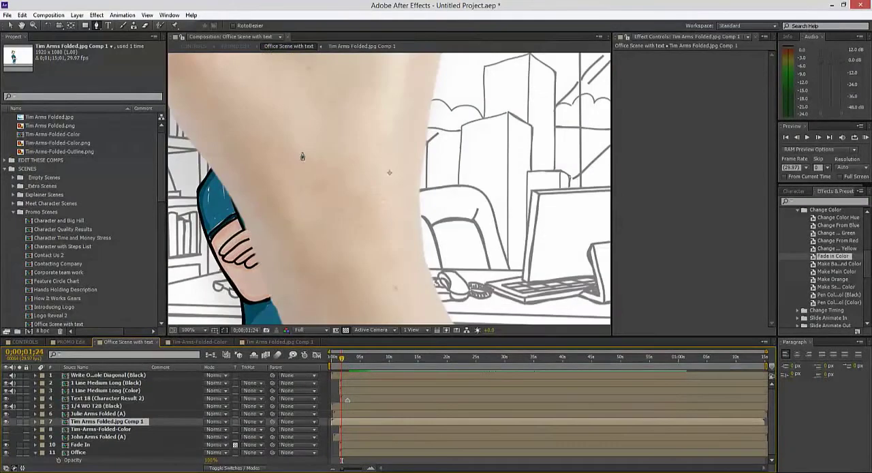
scroll(303, 156, "down", 1)
left_click_drag(342, 360, 349, 361)
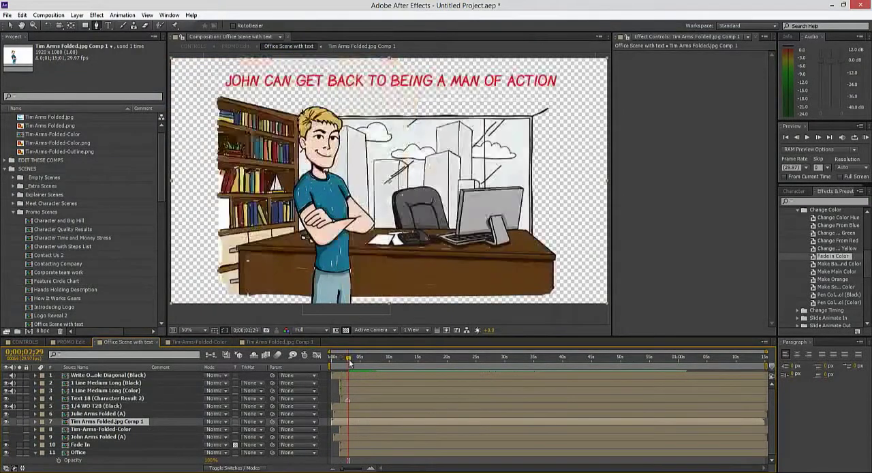
Step: Open the Tim Arms Folded.jpg Comp 1 composition and duplicate the Tim Arms Folded.jpg layer above the shape layer
left_click(261, 343)
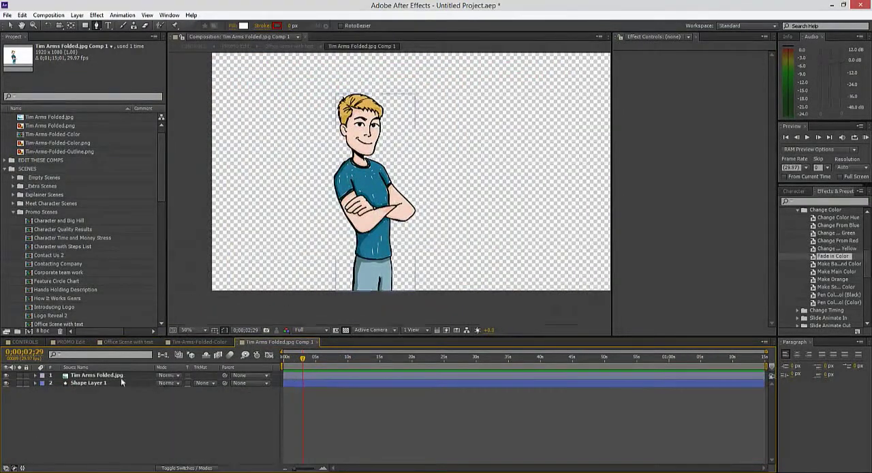
left_click(92, 373)
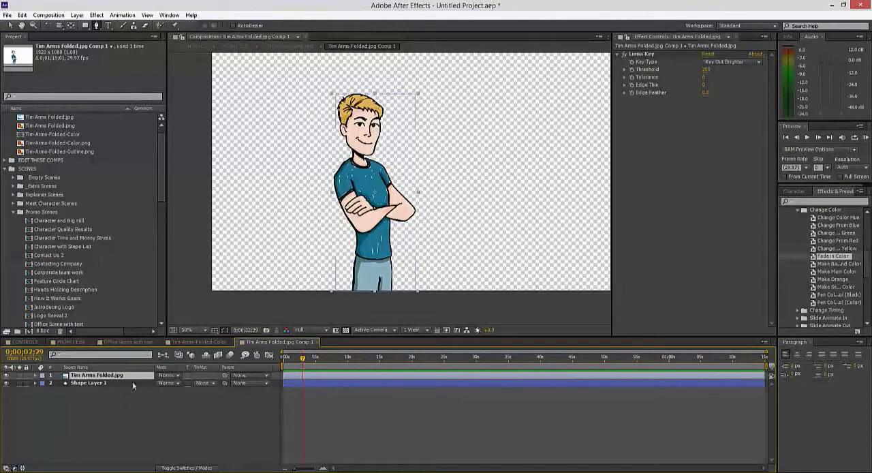
key("ctrl+d")
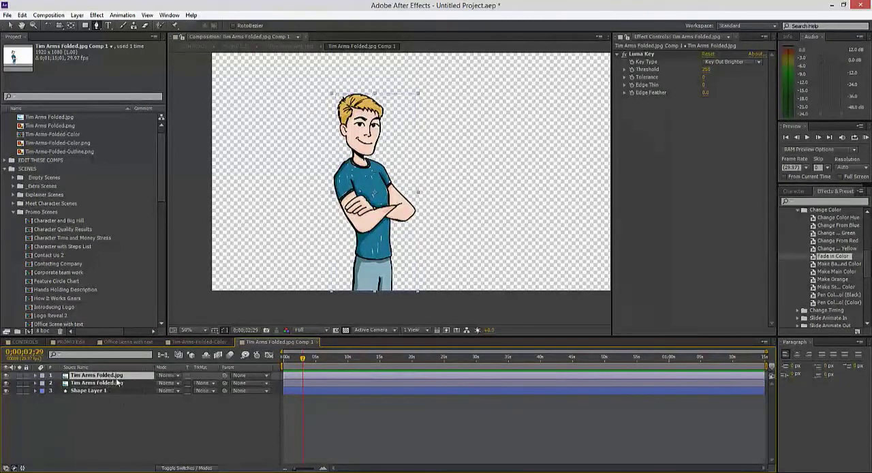
left_click(163, 350)
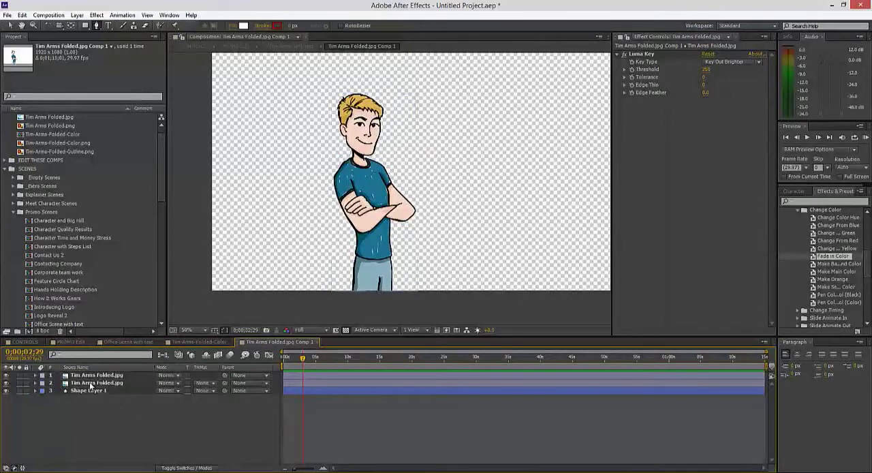
Step: Set the Luma Key Threshold of the upper Tim Arms Folded.jpg copy to 0 and check its outline with the layers beneath temporarily hidden
left_click(98, 375)
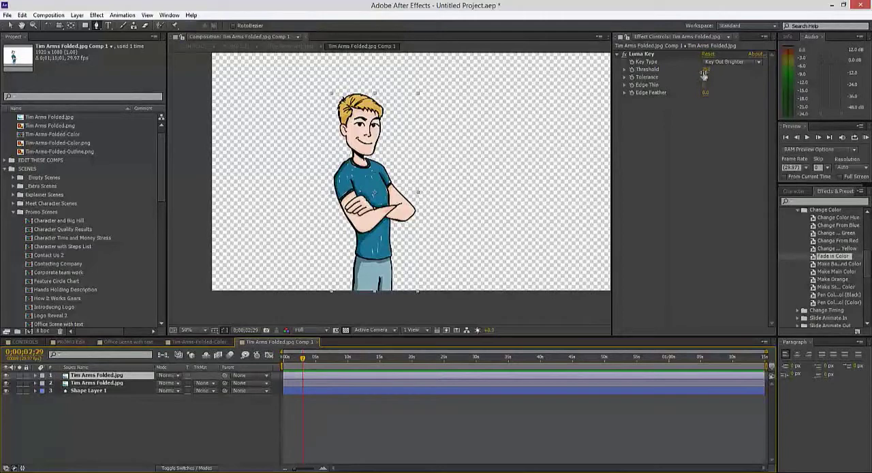
left_click_drag(706, 69, 697, 69)
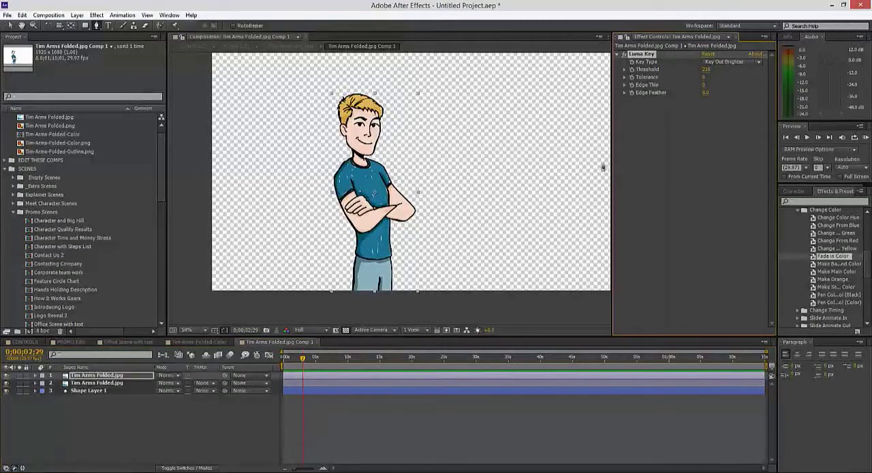
left_click(707, 69)
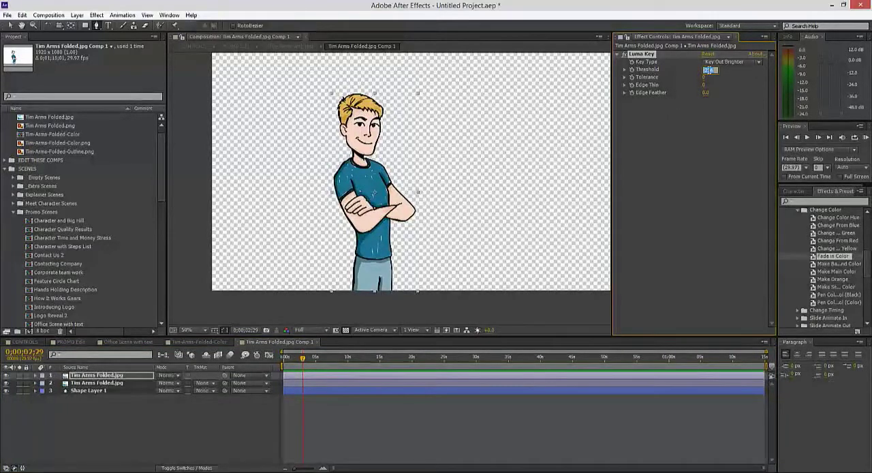
type("0")
key("Return")
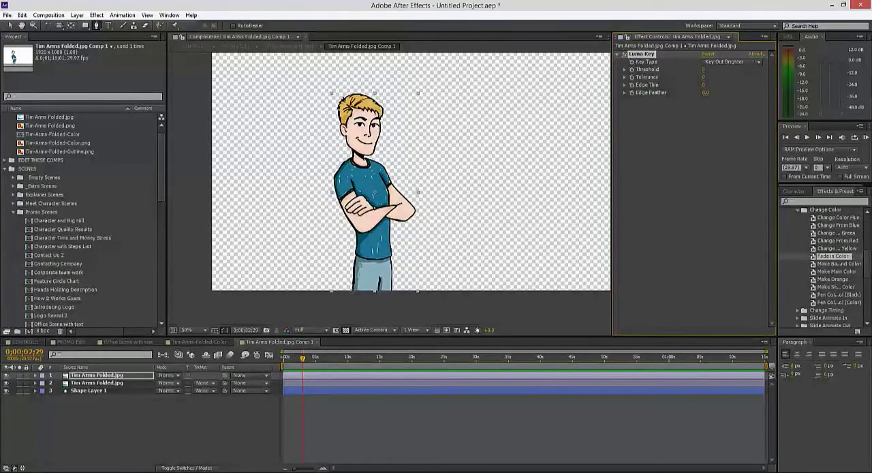
scroll(359, 256, "up", 2)
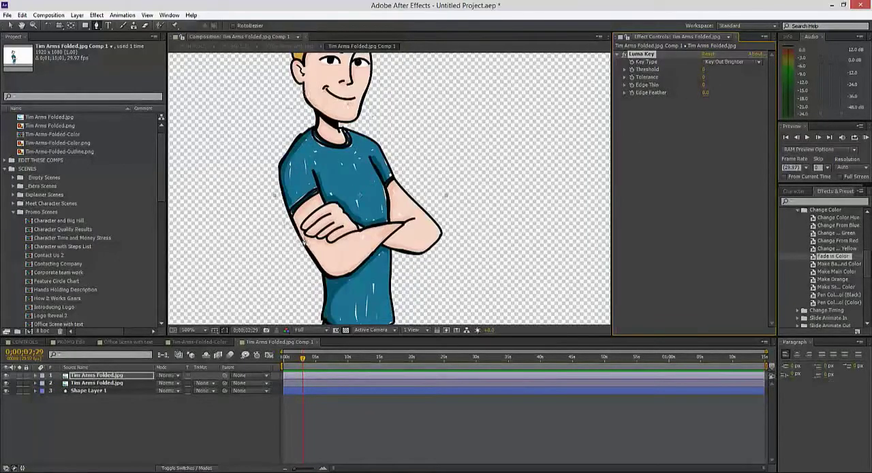
left_click(6, 382)
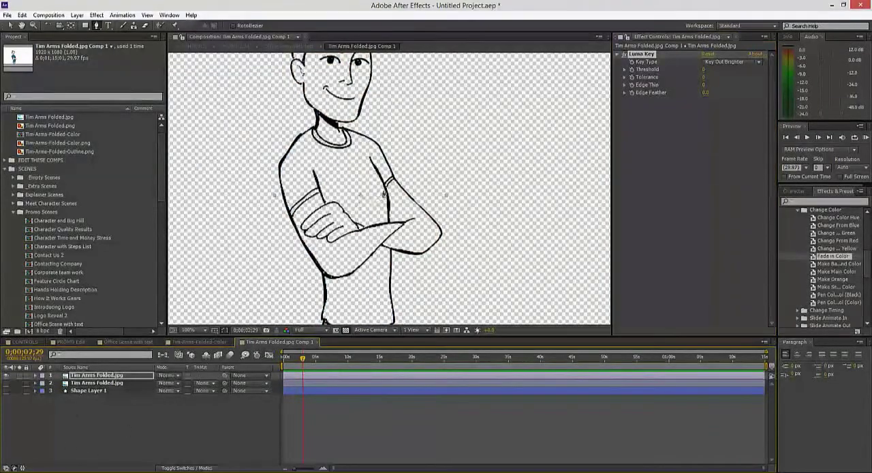
left_click(6, 382)
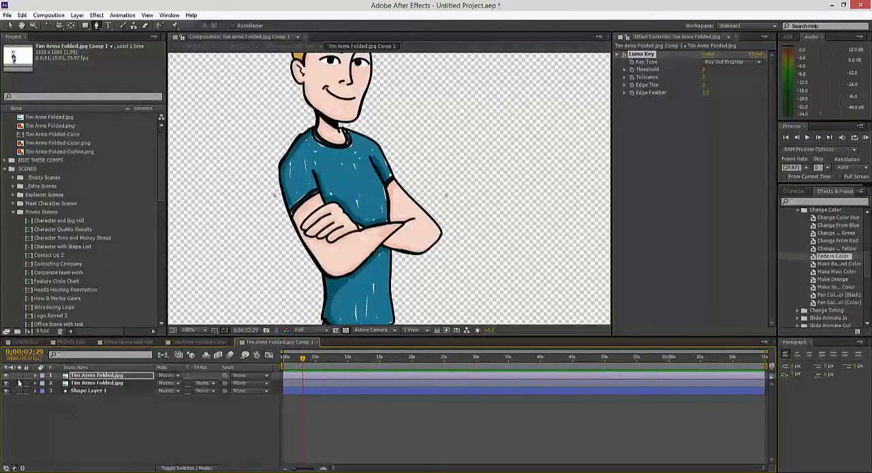
Step: Solo the upper Tim Arms Folded.jpg copy, set its Luma Key Threshold to 11, inspect the linework, and turn solo off
left_click(19, 376)
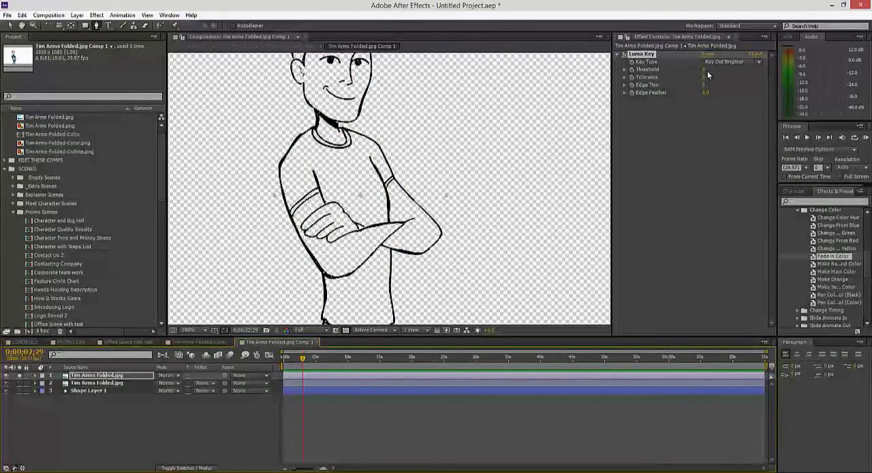
left_click_drag(706, 69, 708, 70)
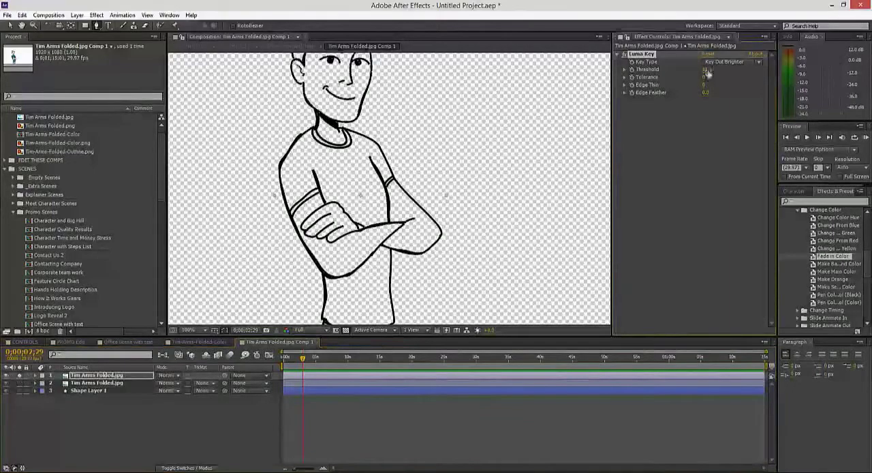
scroll(353, 125, "down", 1)
scroll(363, 197, "up", 2)
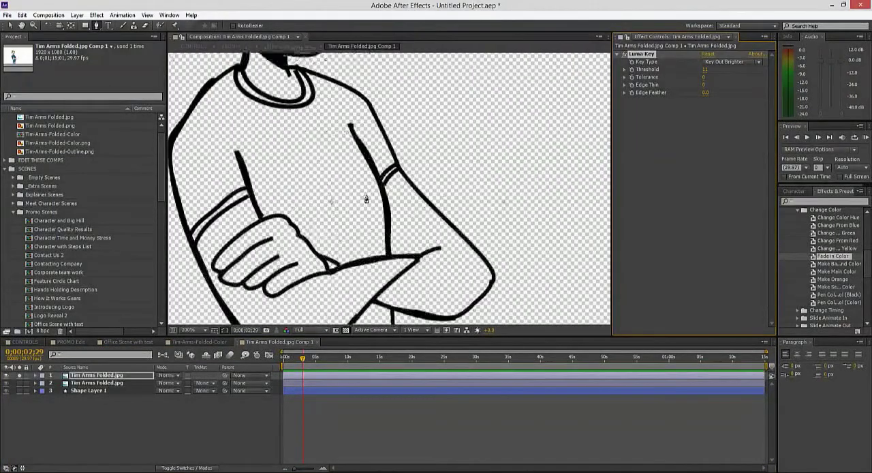
scroll(364, 201, "down", 1)
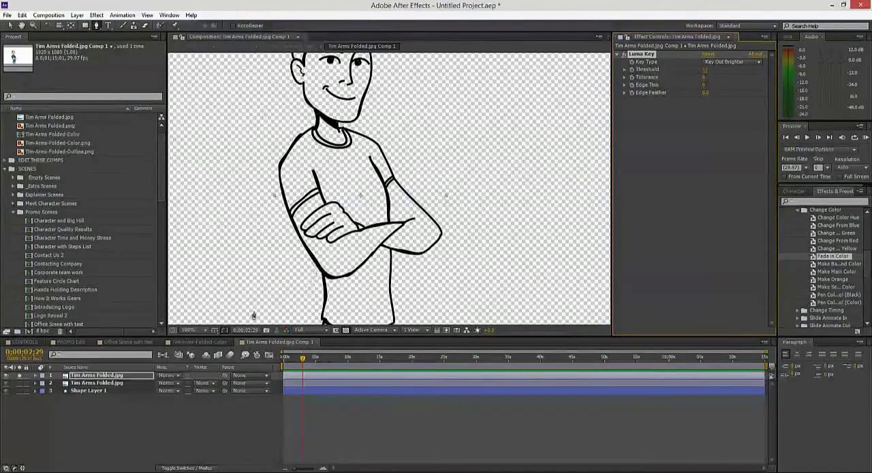
left_click(20, 376)
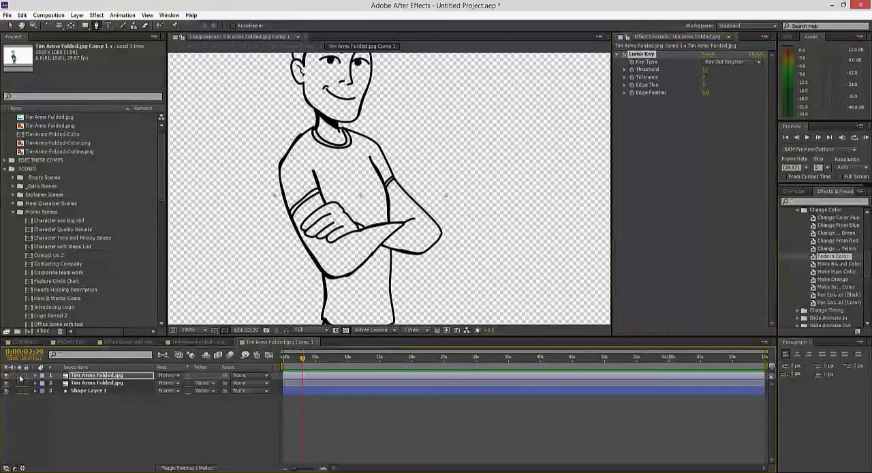
scroll(382, 145, "down", 1)
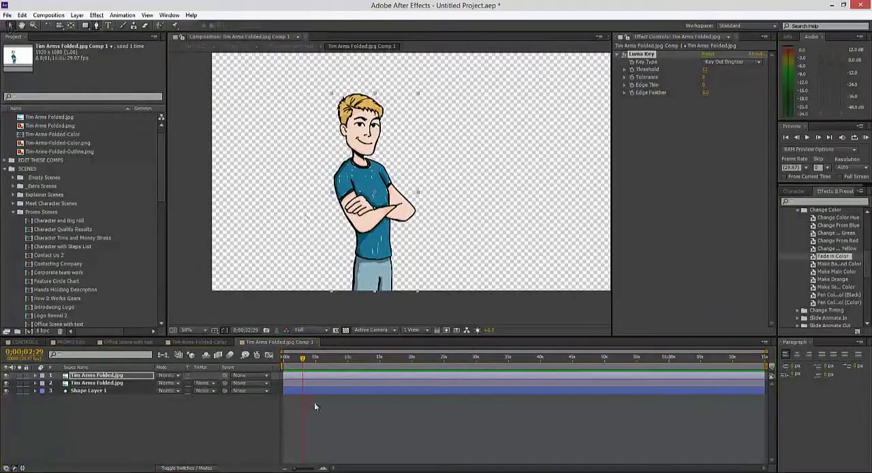
Step: Apply the Fade in Color preset to the lower Tim Arms Folded.jpg copy at 0;00;00;00 and check the fade up to 0;00;01;29
left_click_drag(303, 361, 284, 360)
left_click(97, 383)
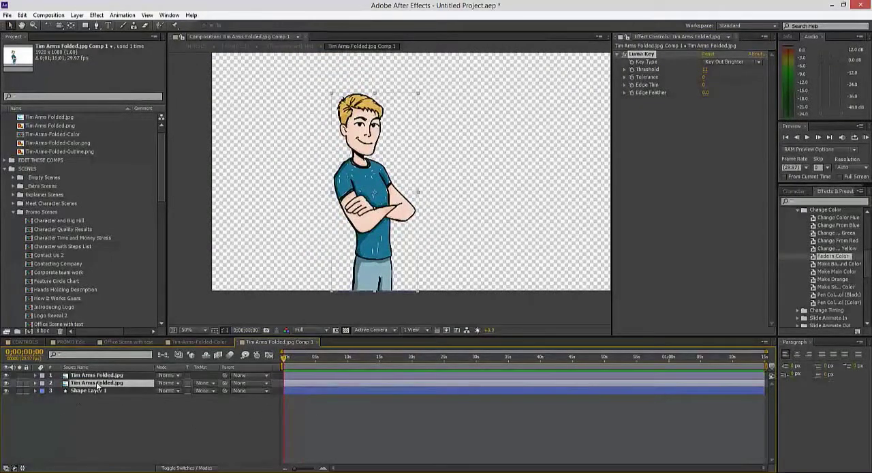
double_click(827, 257)
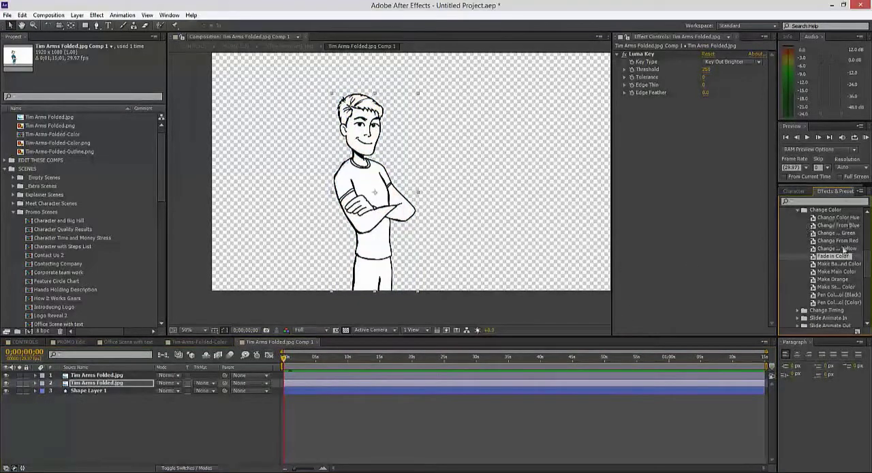
scroll(321, 241, "up", 2)
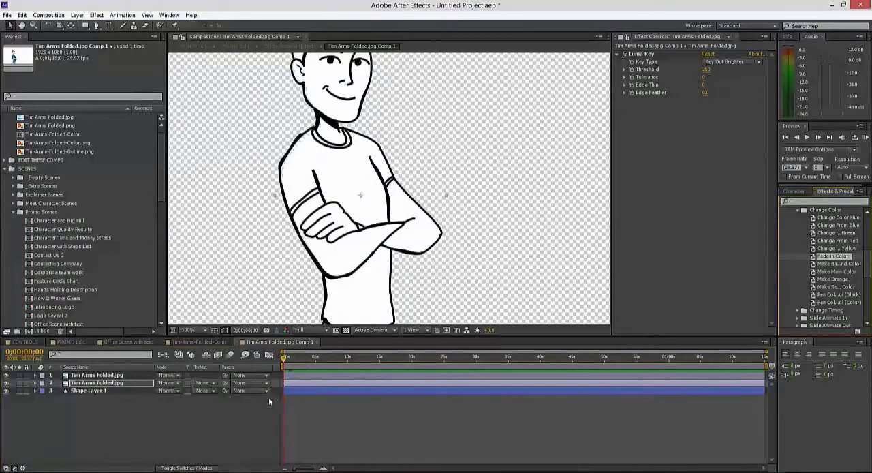
left_click_drag(283, 361, 296, 361)
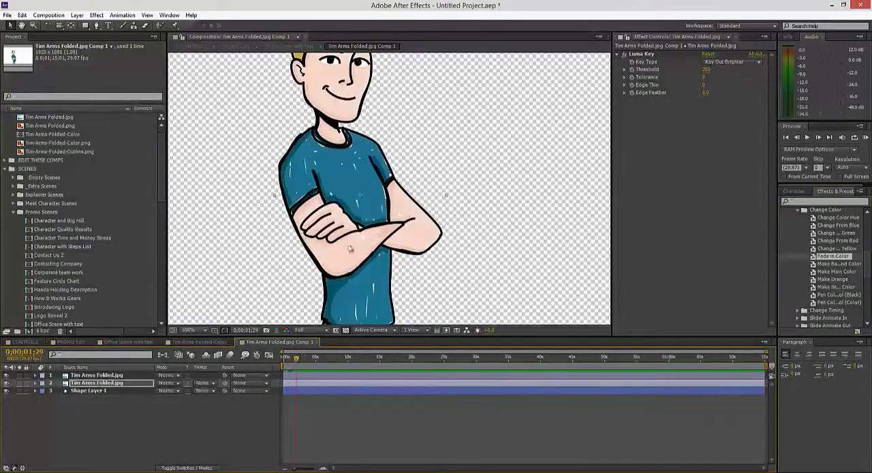
scroll(314, 158, "down", 1)
left_click(359, 439)
Step: Return to the Office Scene with text composition and review Tim's color fade-in from 0;00;02;06 to 0;00;03;25
left_click(188, 340)
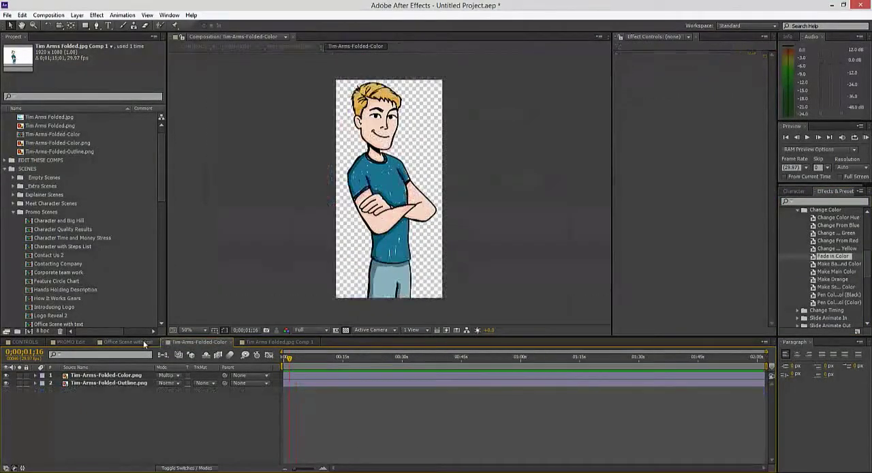
left_click(143, 341)
left_click(344, 363)
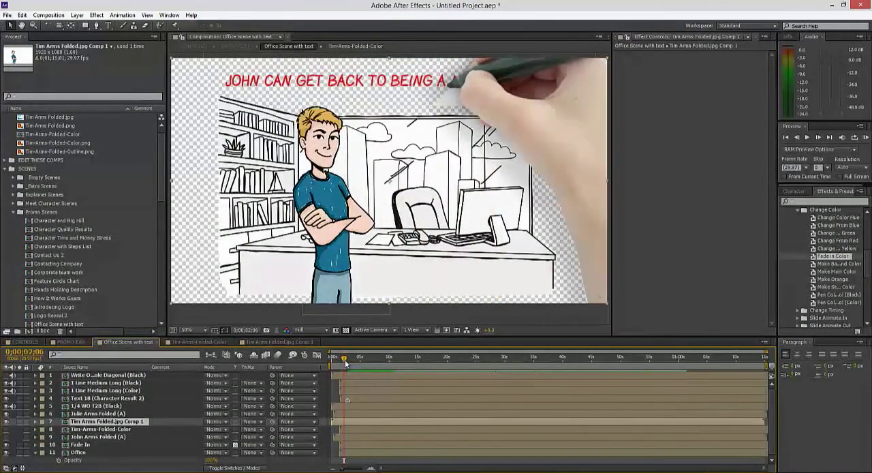
left_click_drag(344, 363, 344, 363)
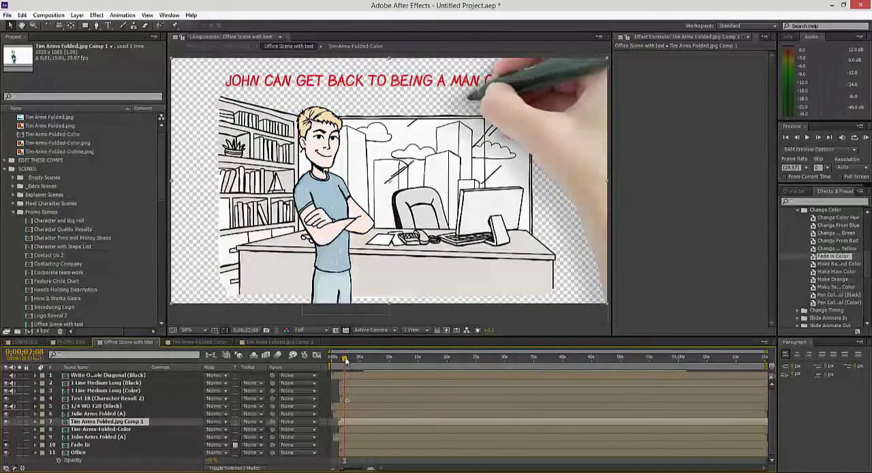
left_click_drag(345, 362, 352, 359)
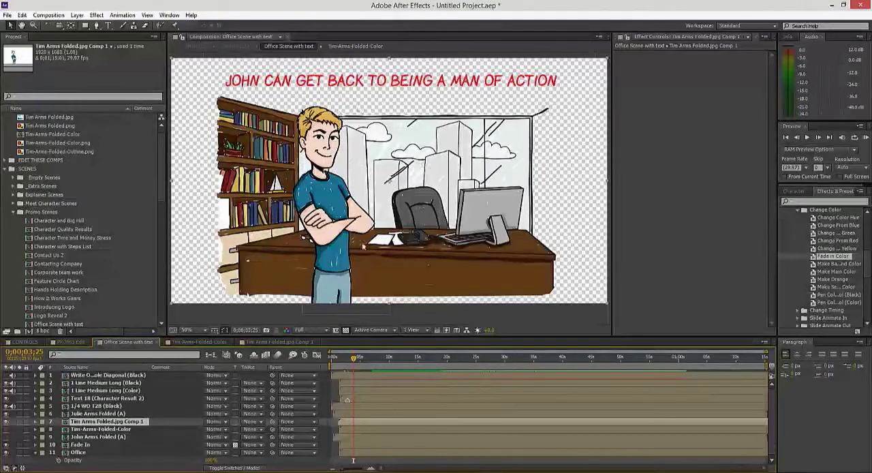
Step: Open the Empty Scene 1 composition from the Empty Scenes folder
left_click(46, 177)
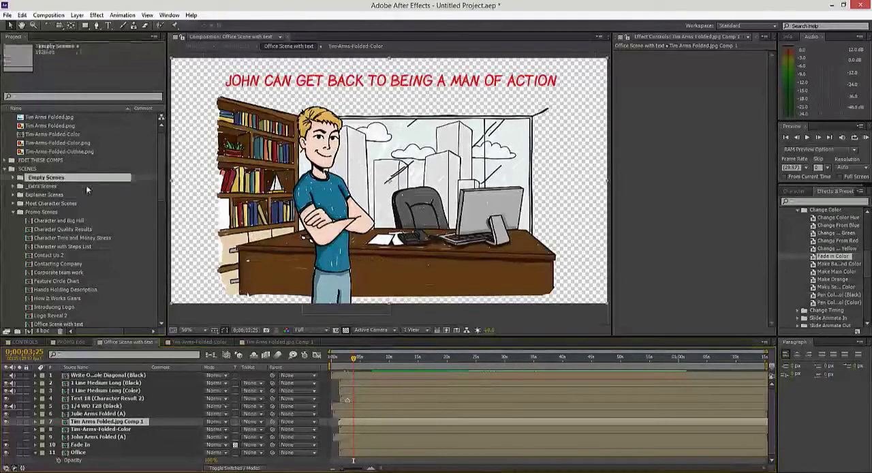
left_click(13, 178)
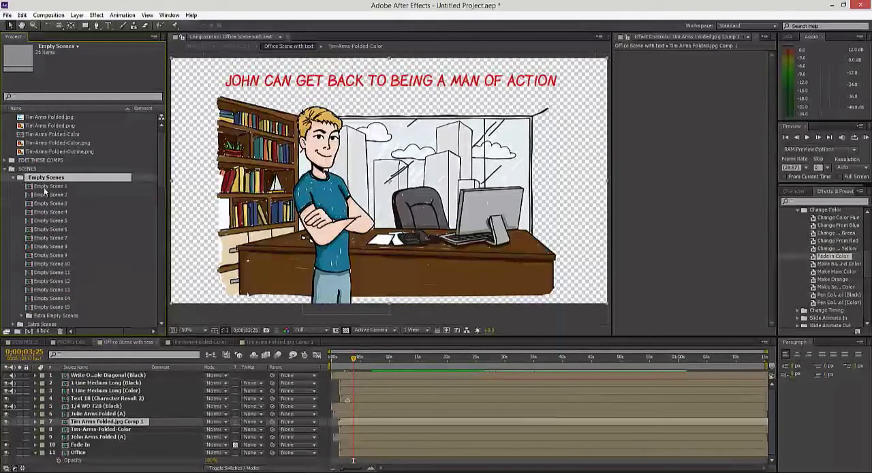
double_click(43, 186)
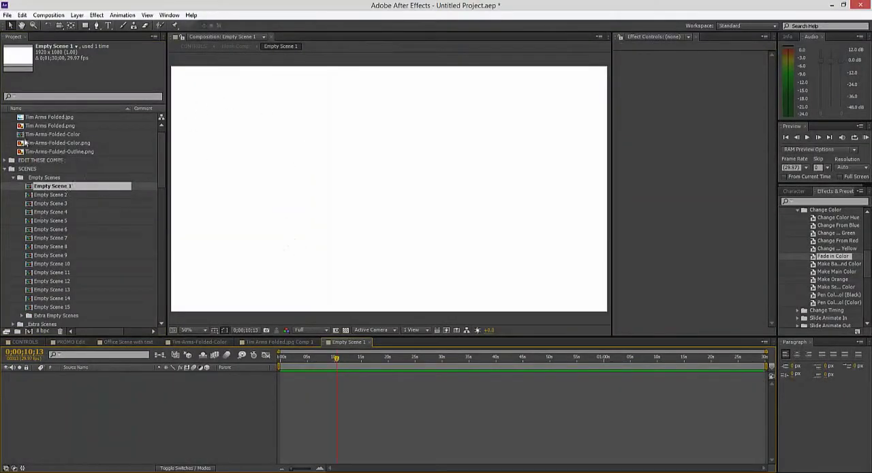
Step: Add the Tim-Arms-Folded-Color composition to Empty Scene 1 and place the figure left of center, with its cut-off legs at the frame's lower edge
scroll(25, 143, "up", 1)
left_click(68, 143)
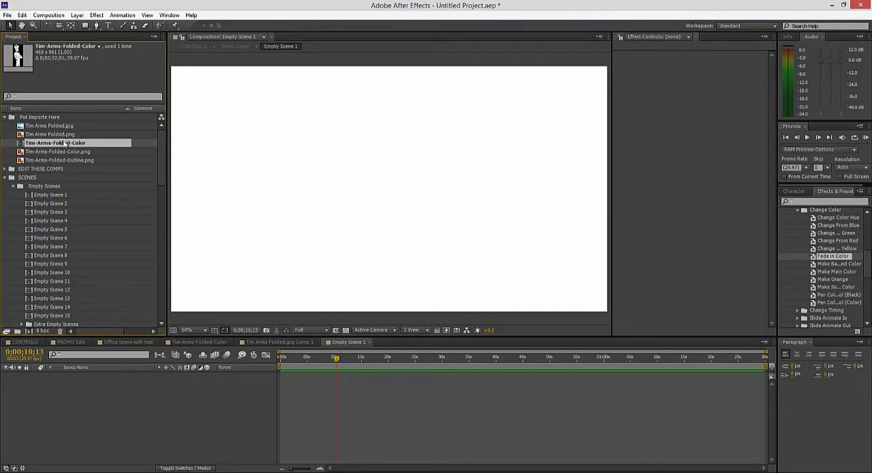
left_click_drag(65, 148, 100, 398)
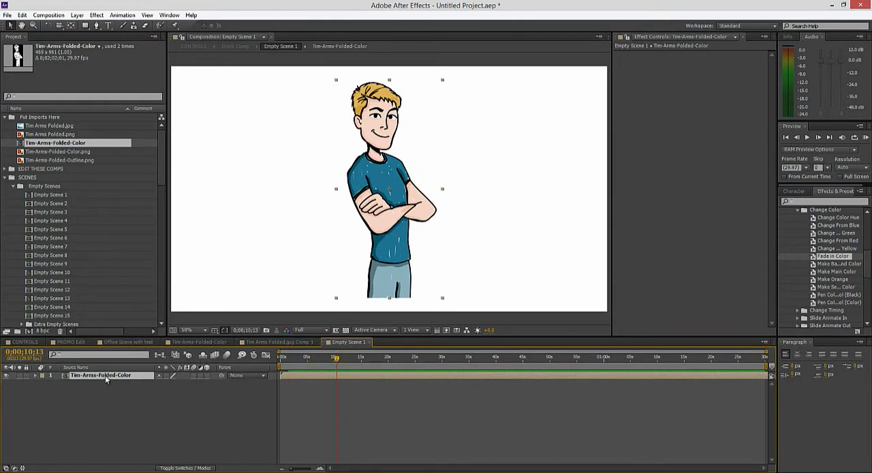
left_click_drag(397, 197, 308, 212)
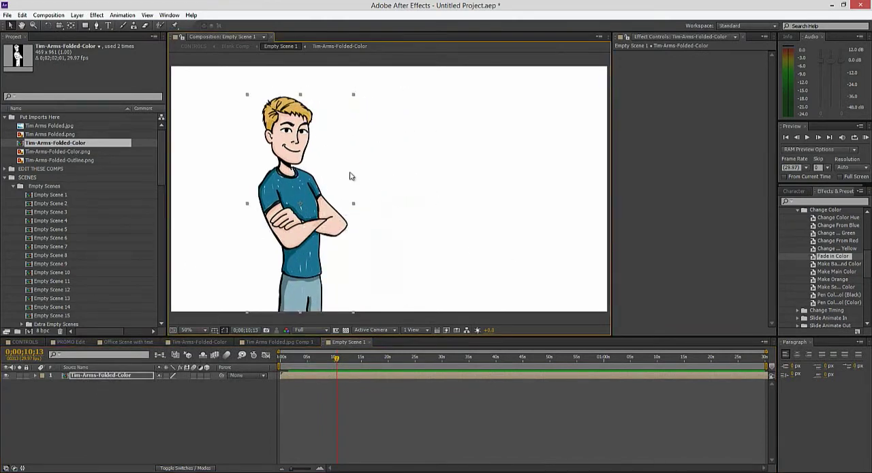
left_click(402, 419)
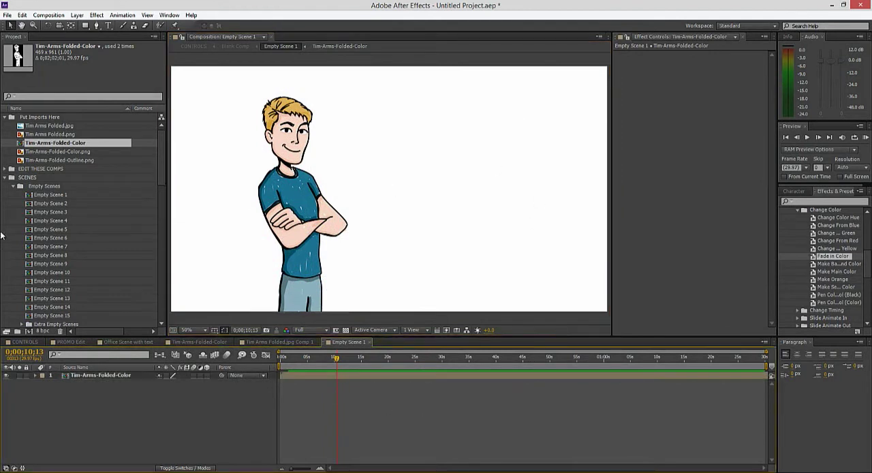
Step: Expand the Writing Hands folder down to the black Top To Bottom writing-hand compositions
scroll(97, 182, "down", 10)
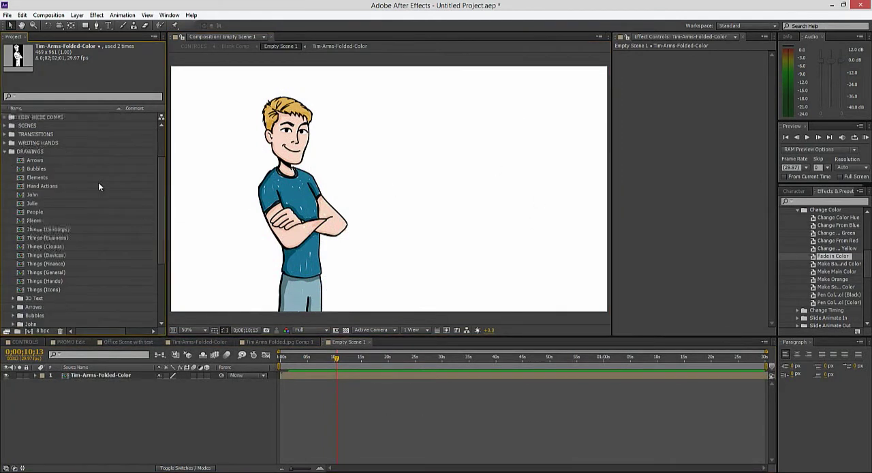
scroll(38, 271, "up", 3)
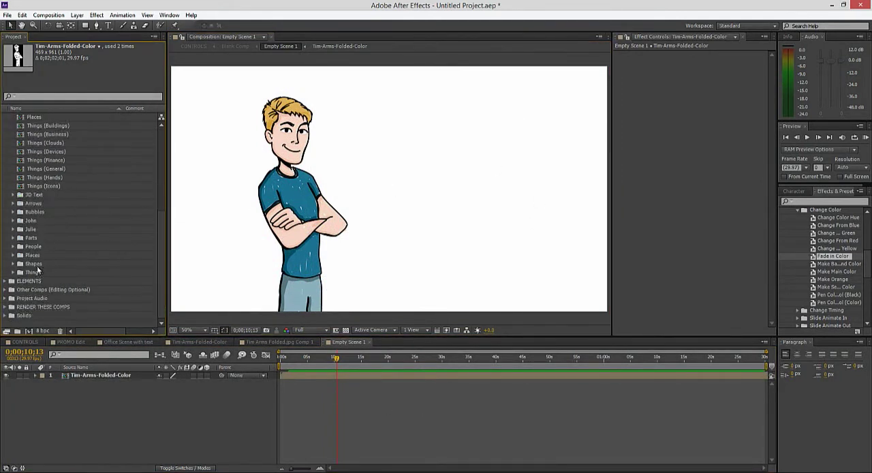
left_click(10, 143)
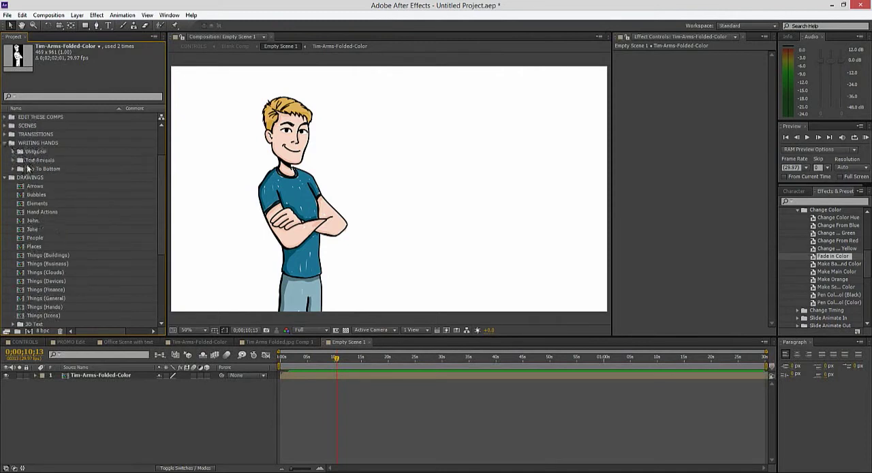
left_click(13, 169)
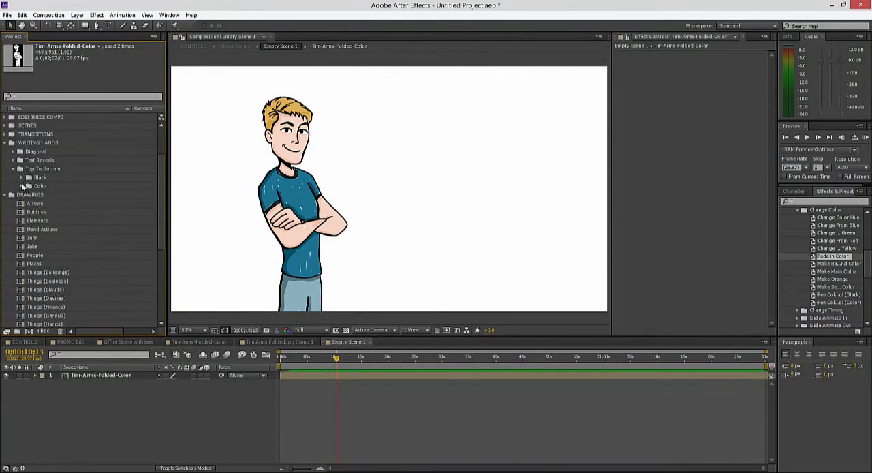
left_click(21, 177)
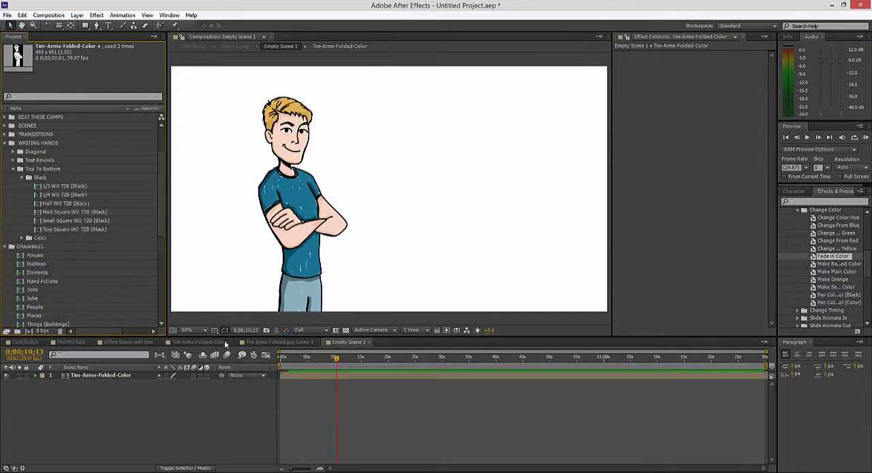
Step: Add the 1/4 WO T2B (Black) writing hand to Empty Scene 1 above the Tim-Arms-Folded-Color layer, starting at 0;00;00;00
left_click(285, 355)
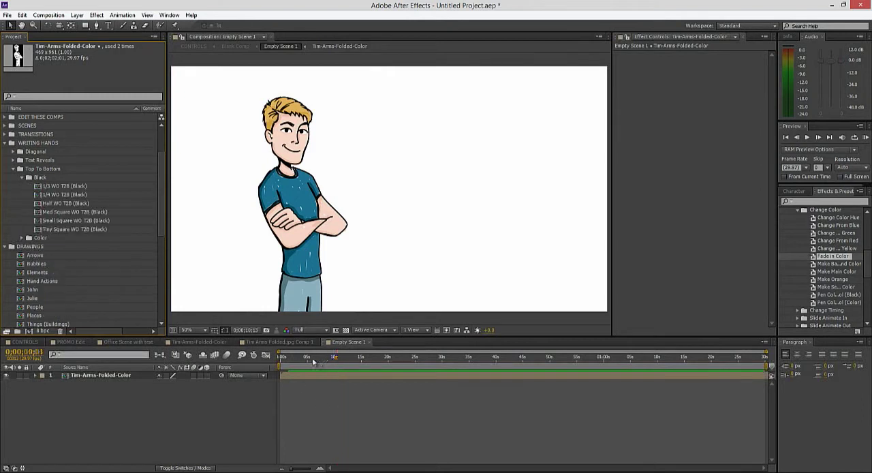
left_click(282, 356)
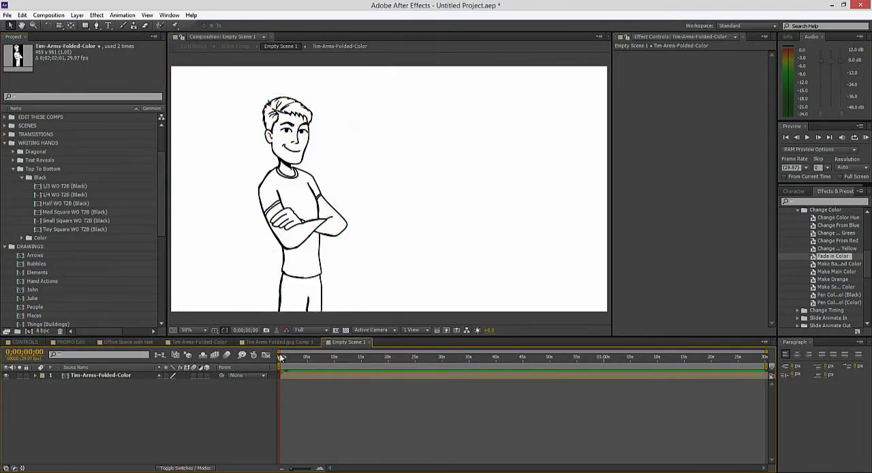
left_click(69, 195)
left_click_drag(68, 195, 71, 375)
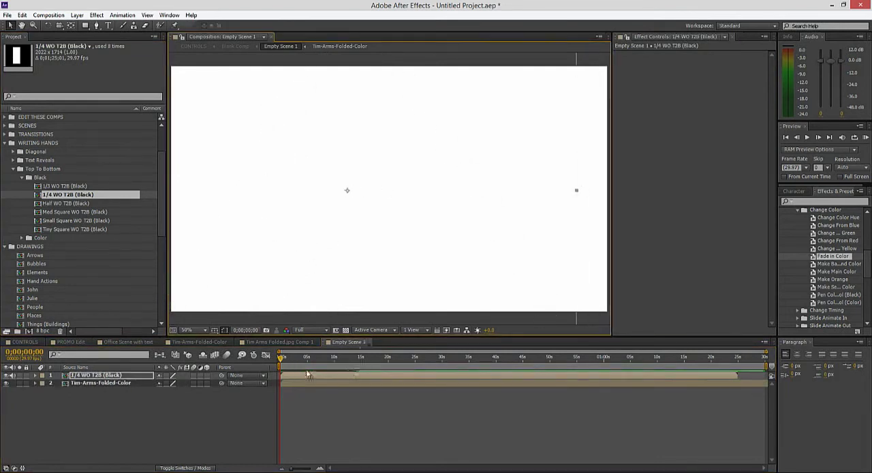
Step: Lower the writing hand over Tim at 0;00;00;15 to line it up with the figure, and review the drawing up to 0;00;03;24
left_click(283, 358)
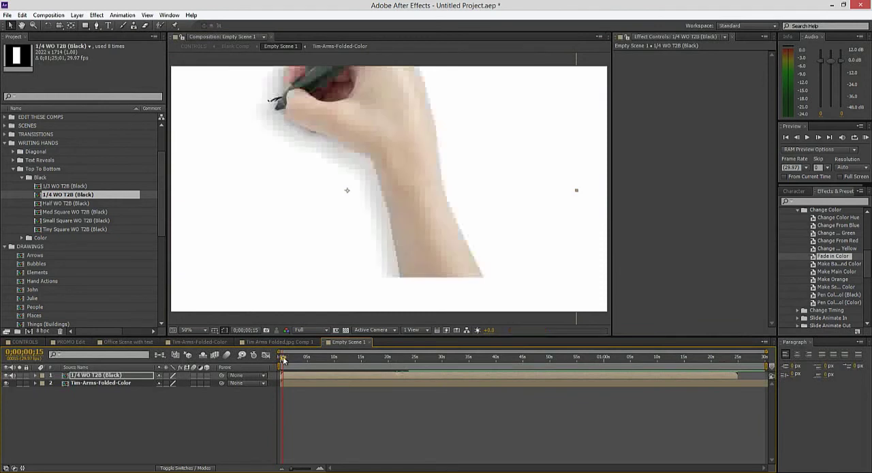
left_click_drag(405, 200, 407, 228)
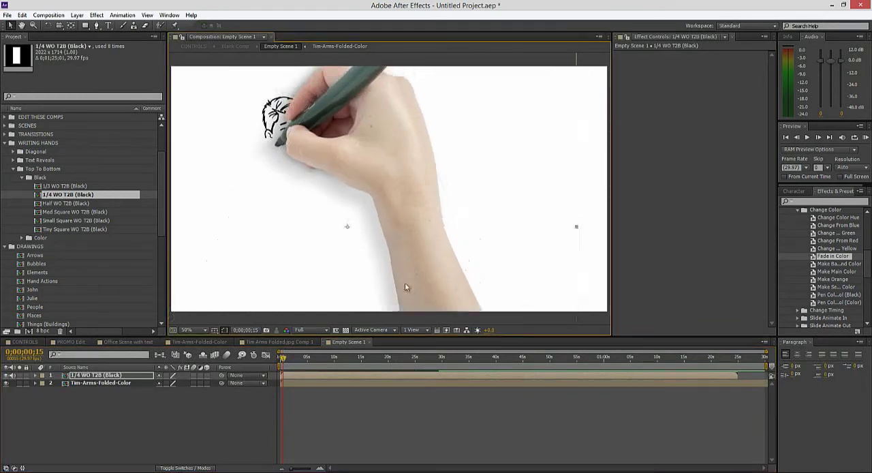
left_click(284, 358)
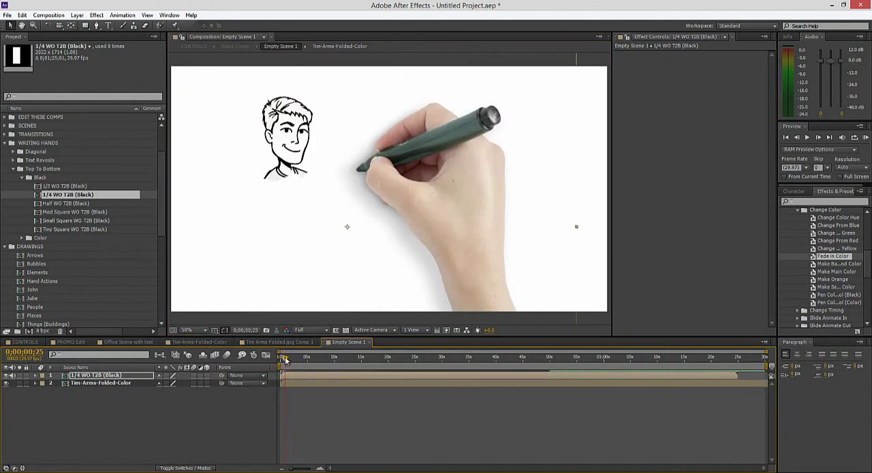
left_click_drag(286, 359, 300, 359)
left_click(203, 424)
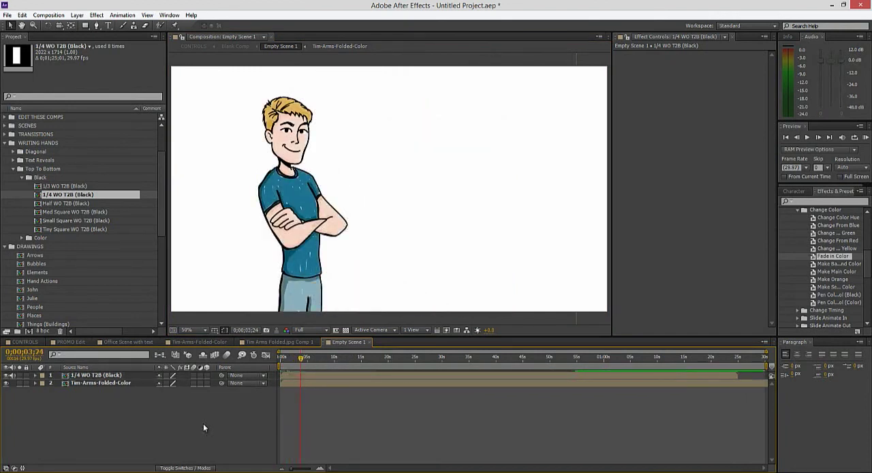